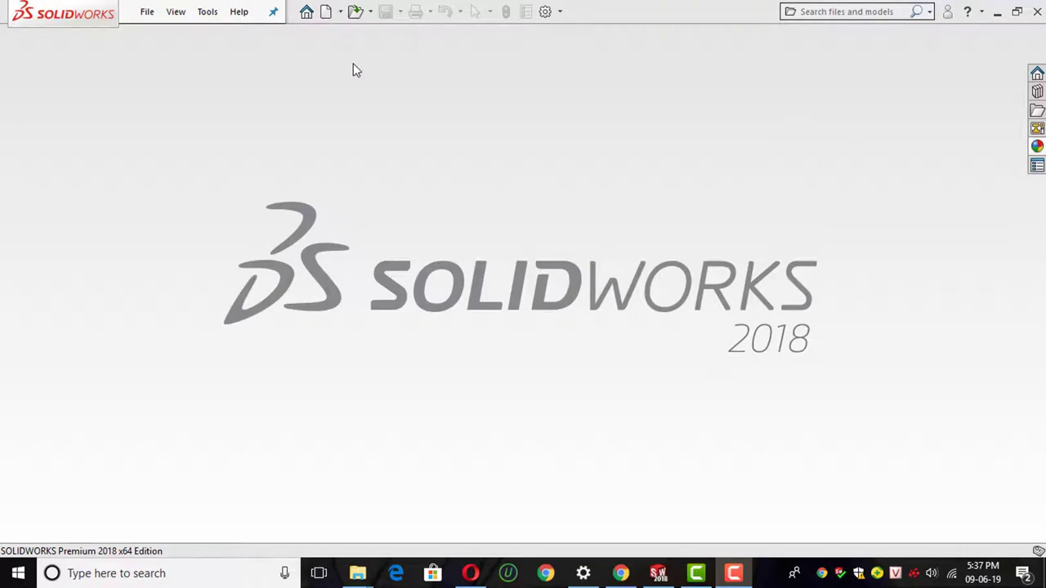
Create a new part document and begin Sketch1 on the Top Plane
click(326, 12)
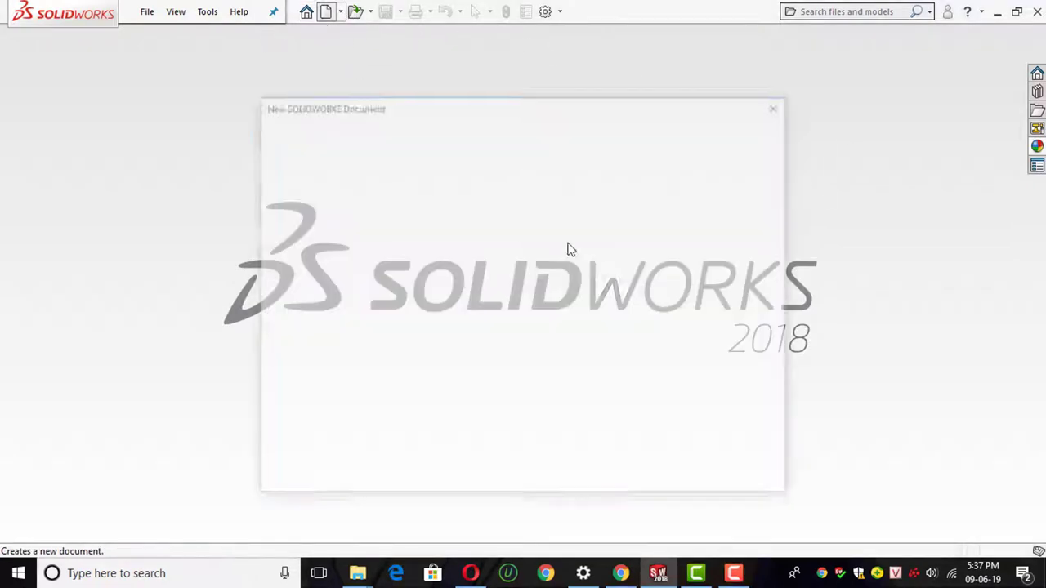
click(599, 467)
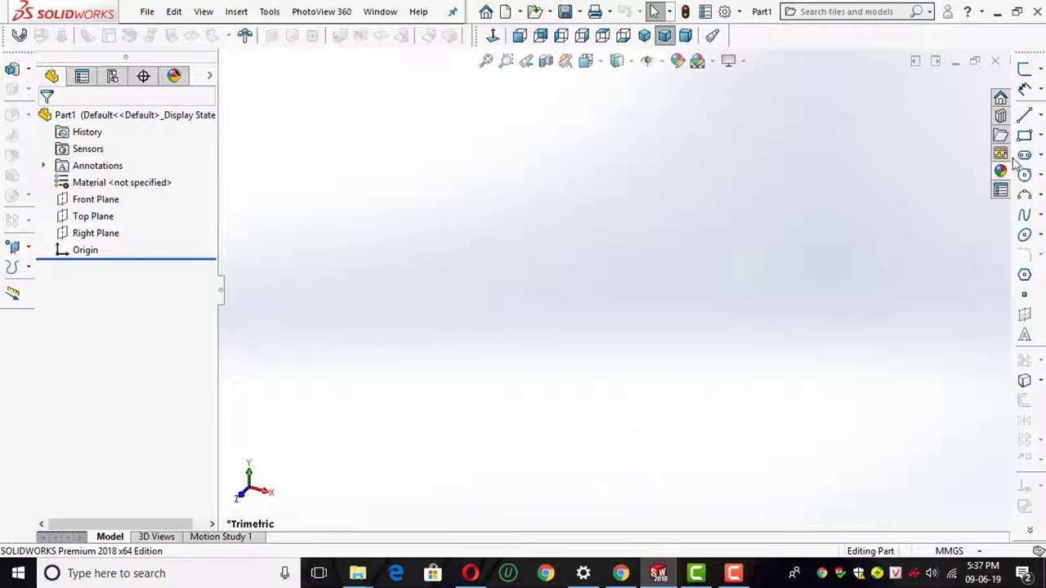
click(1025, 69)
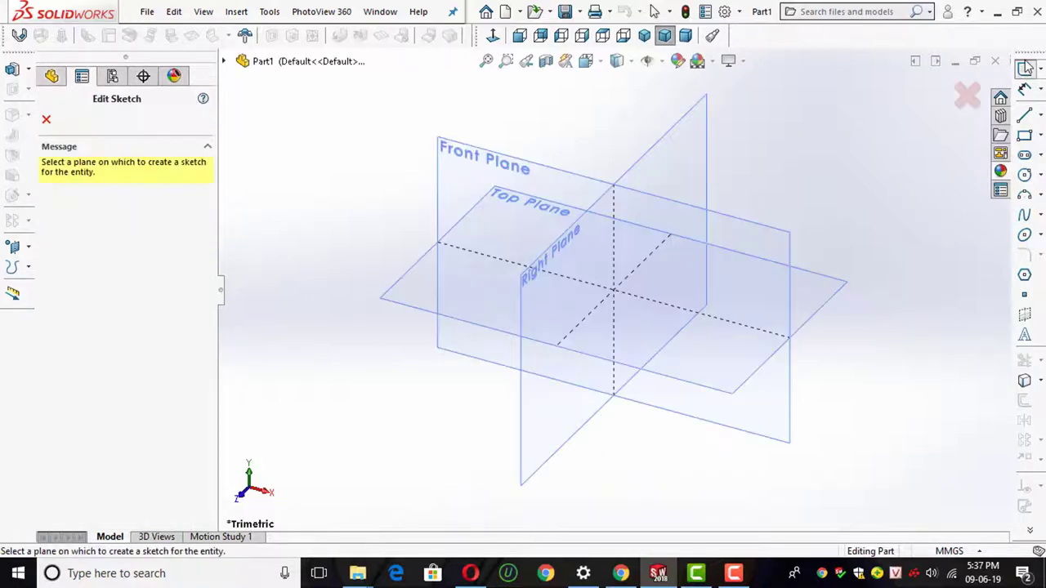
click(821, 301)
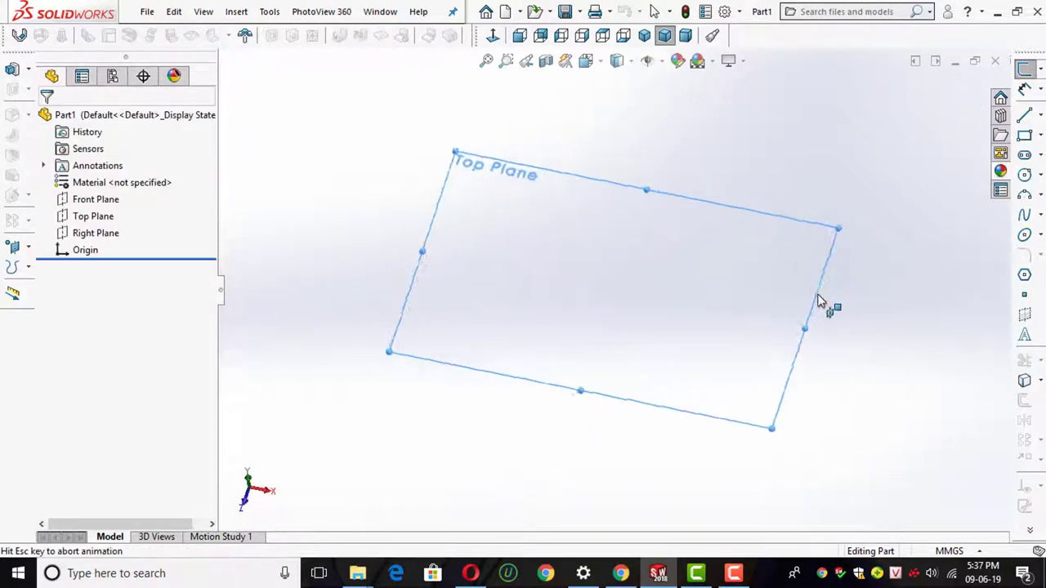
Draw a circle centred on the origin and a vertical line down from its centre
click(1025, 177)
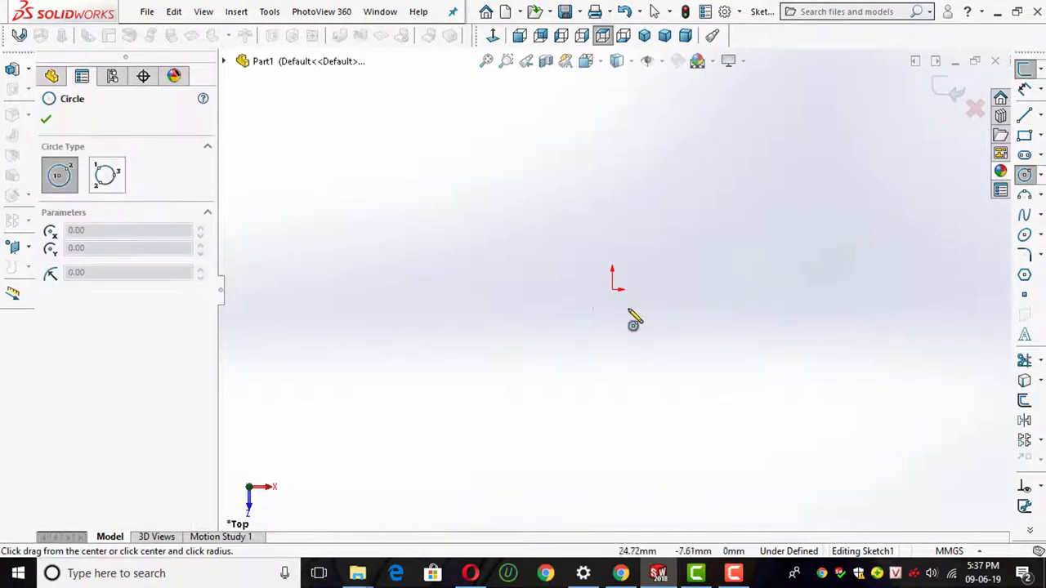
drag(617, 308, 691, 182)
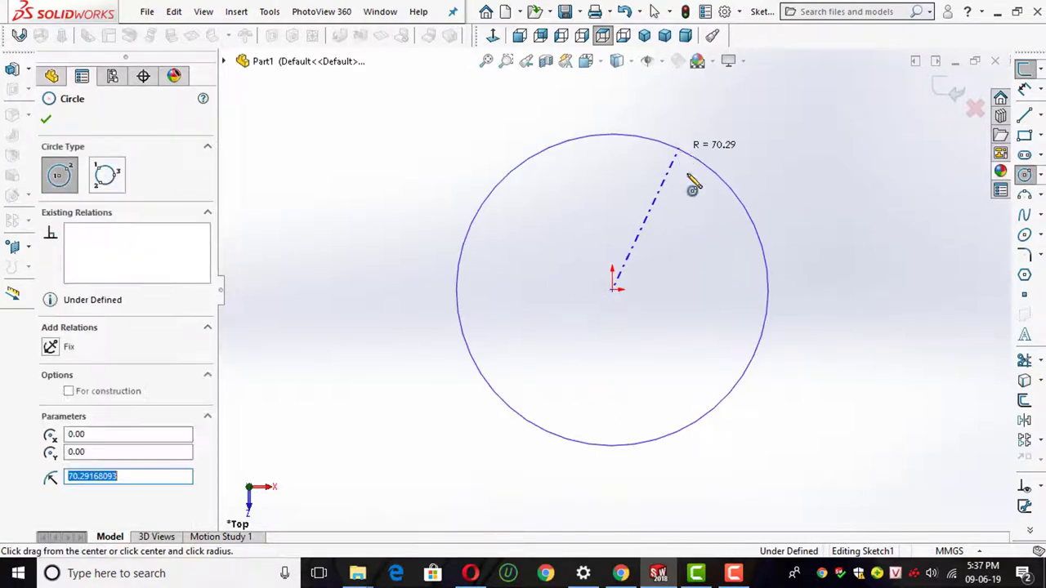
scroll(497, 451, up, 3)
scroll(497, 467, down, 3)
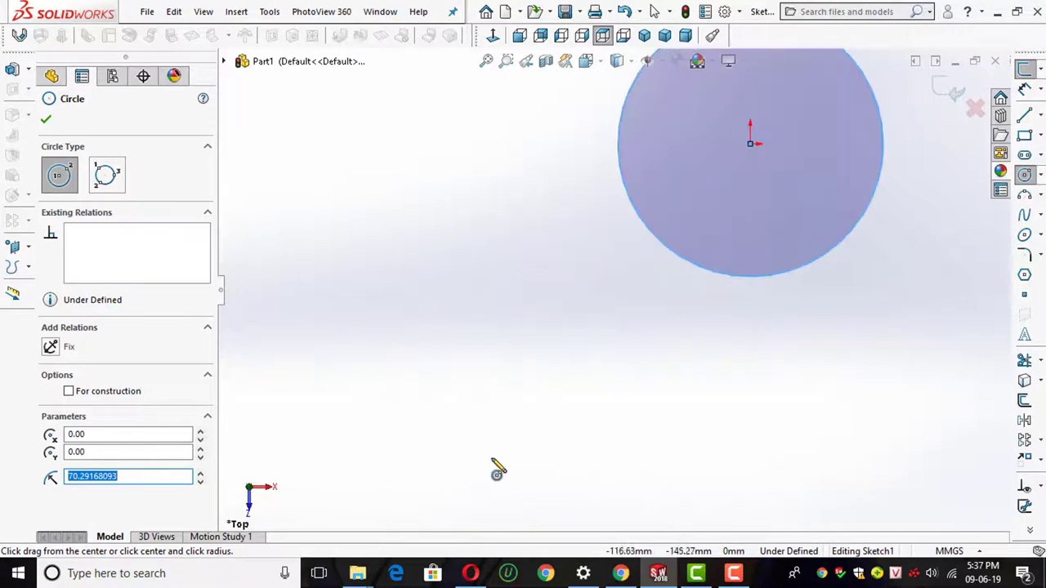
click(1025, 114)
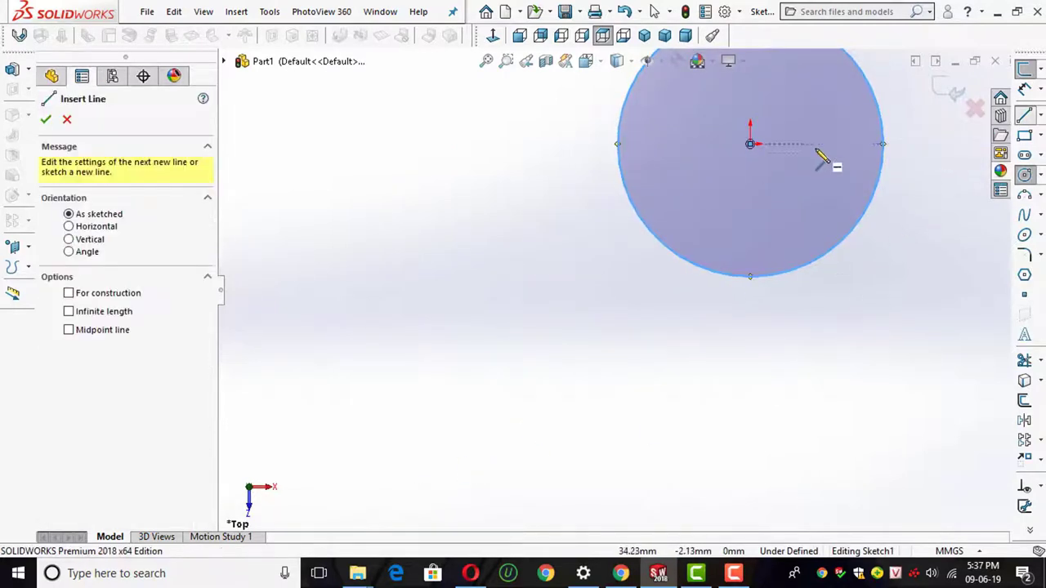
click(751, 145)
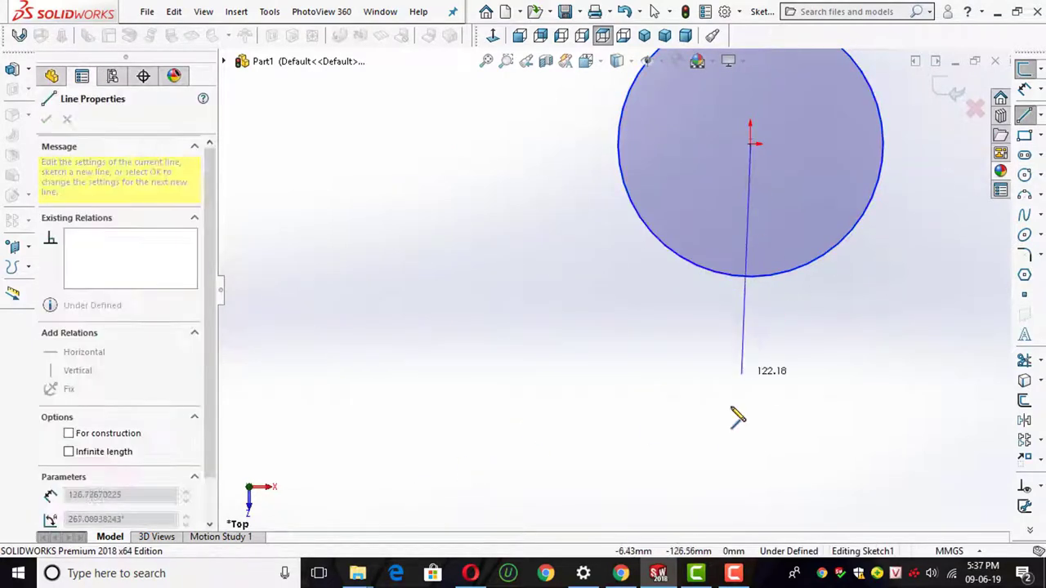
click(751, 459)
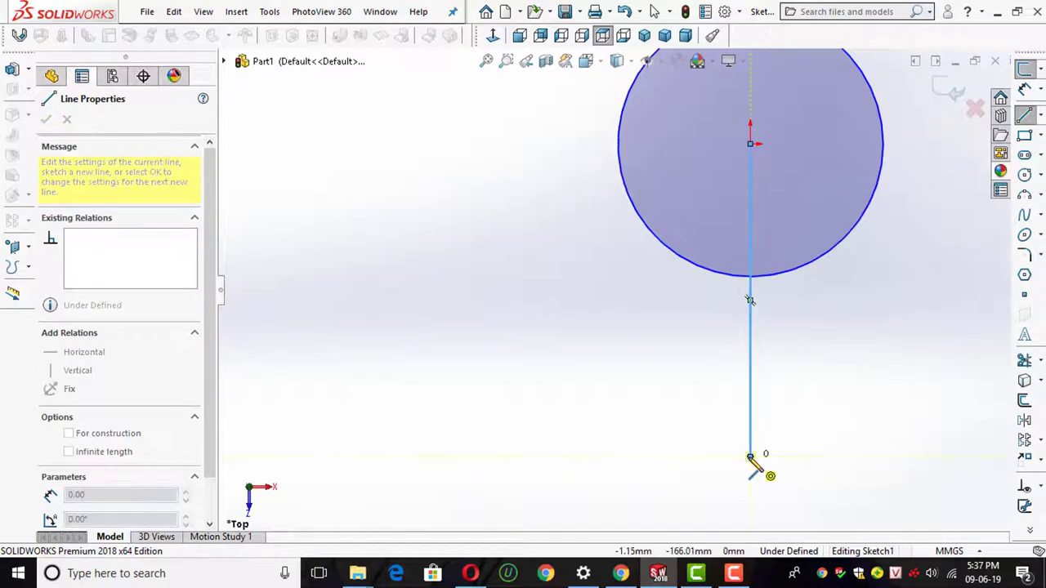
key(Escape)
key(Escape)
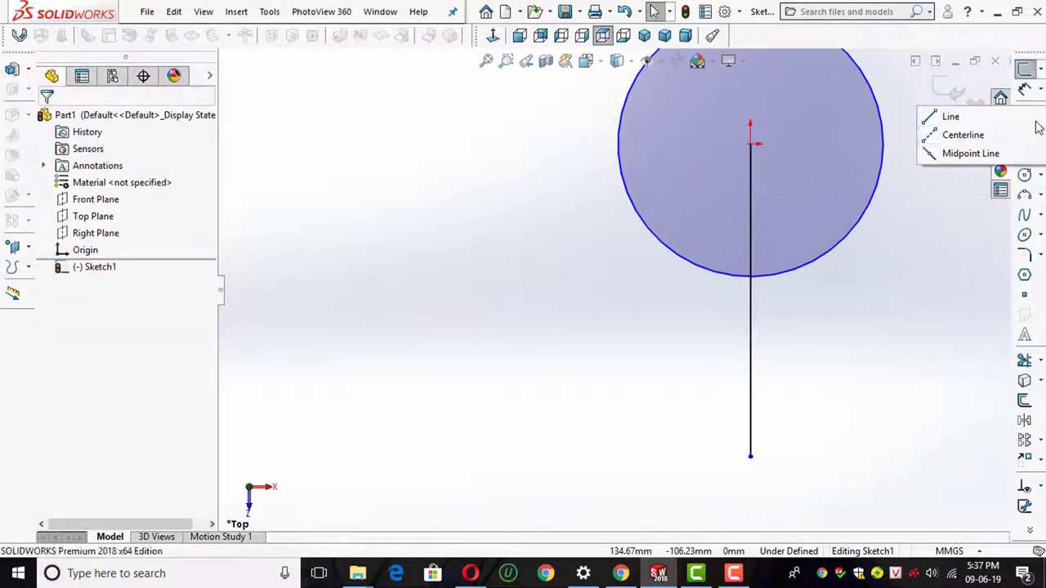
Add a construction centerline from the circle centre angled down and to the left
click(997, 135)
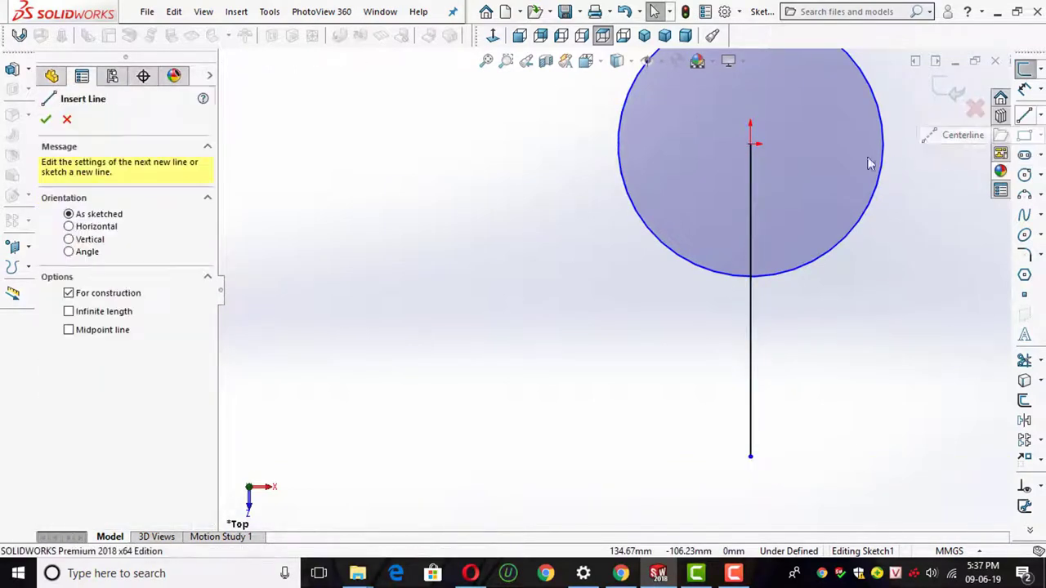
click(750, 145)
click(685, 348)
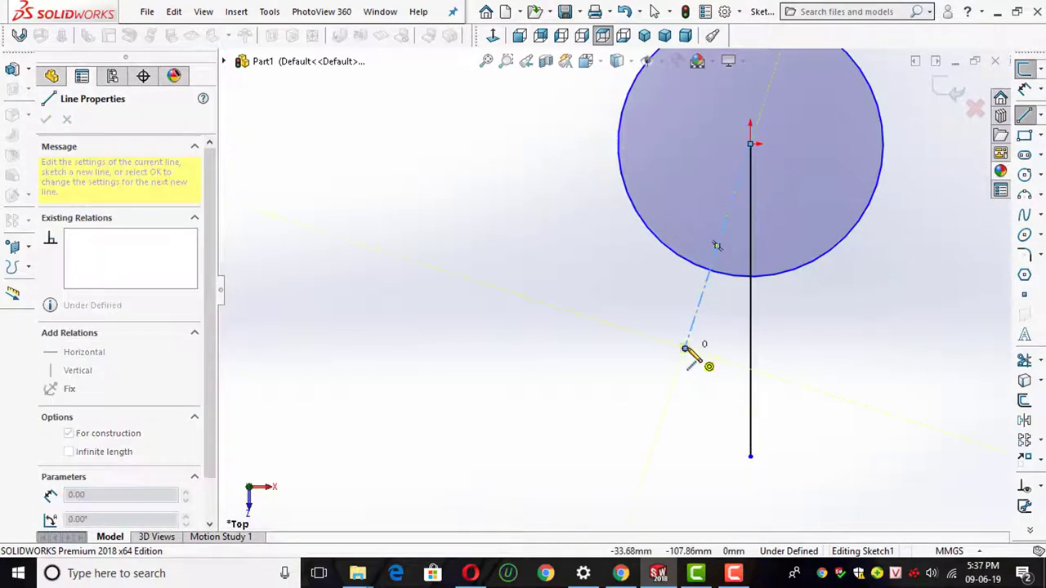
key(Escape)
key(Escape)
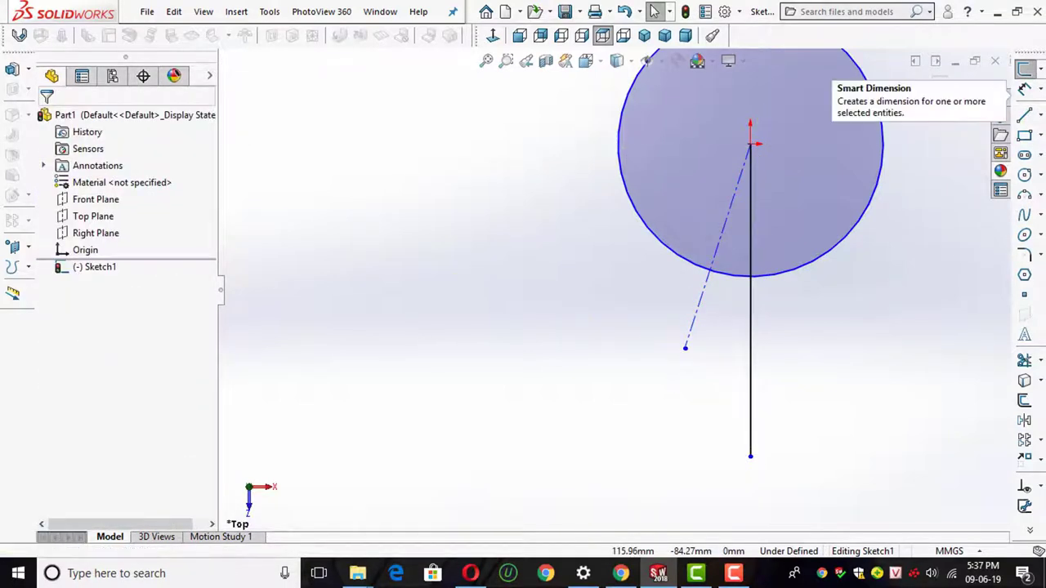
scroll(686, 390, up, 2)
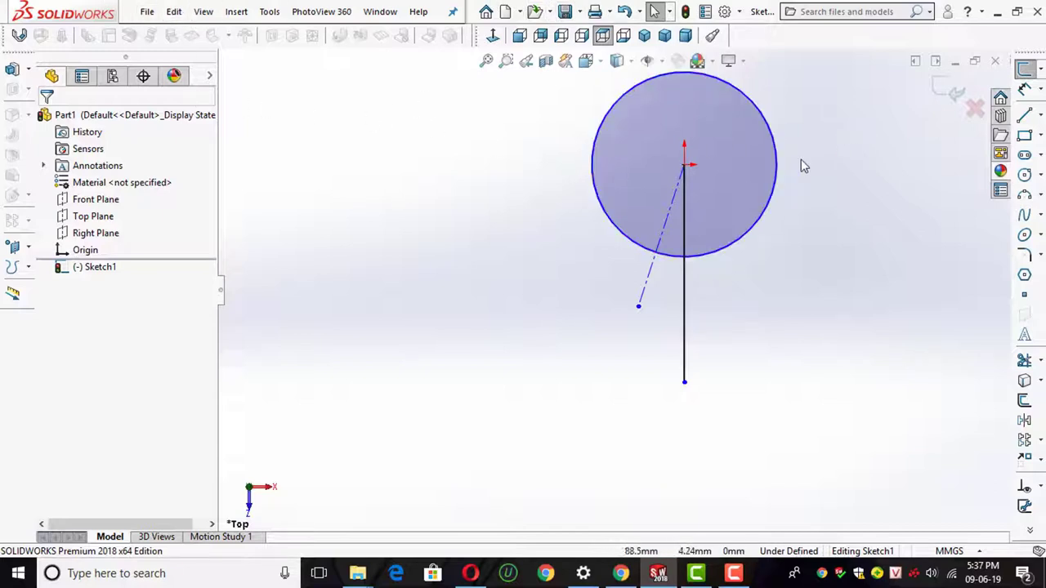
Dimension the circle to a diameter of 50
click(1025, 88)
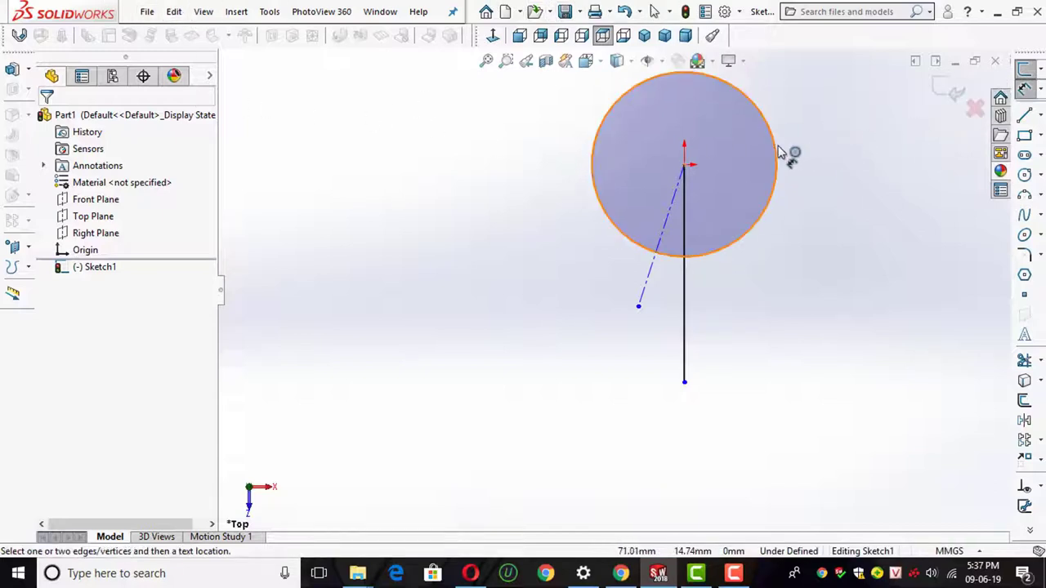
click(777, 154)
click(810, 165)
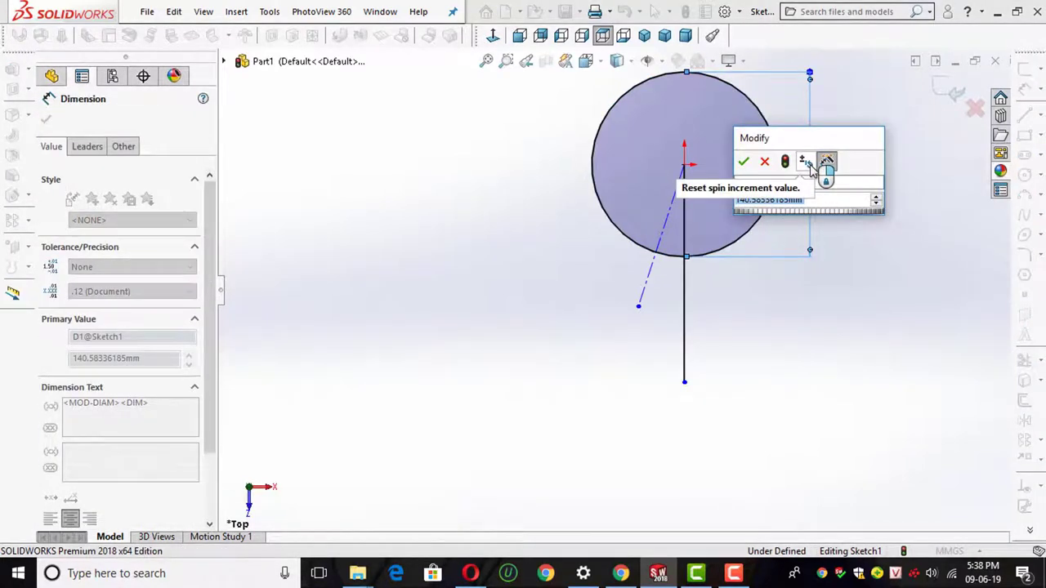
text(50)
key(Return)
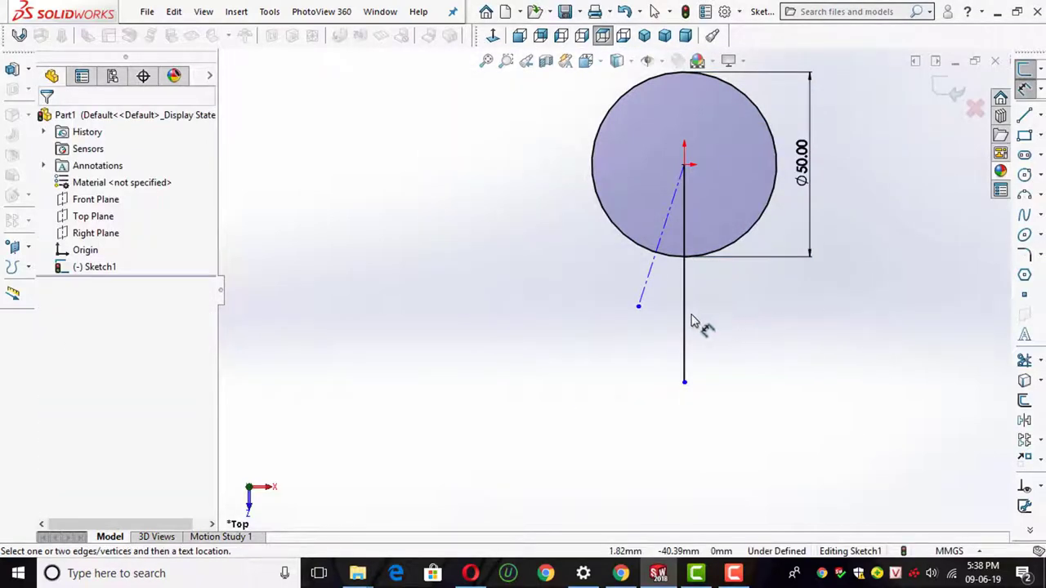
Set a 10° angle between the centerline and the vertical line
click(650, 292)
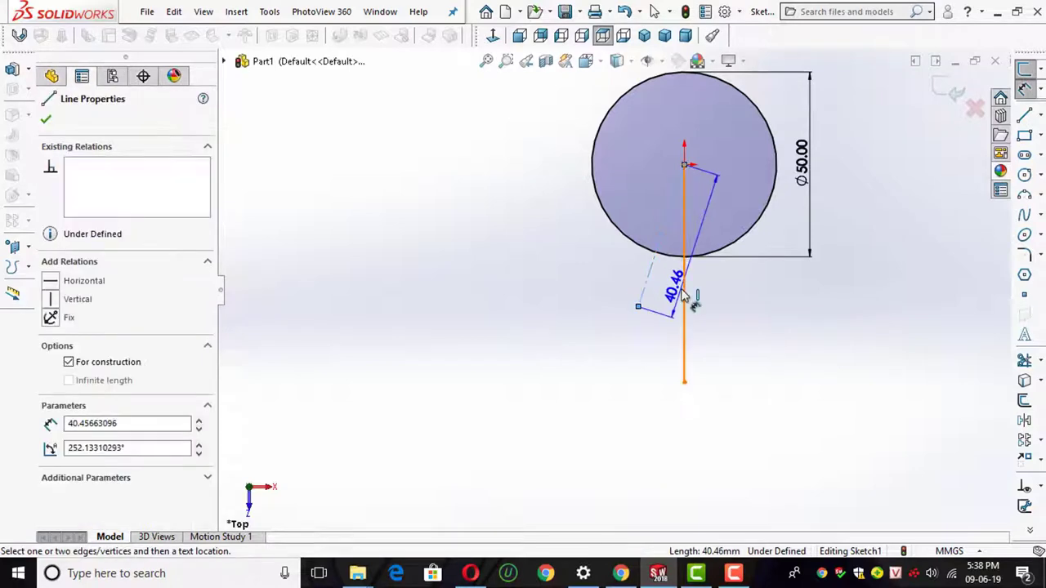
click(684, 298)
click(665, 304)
key(Return)
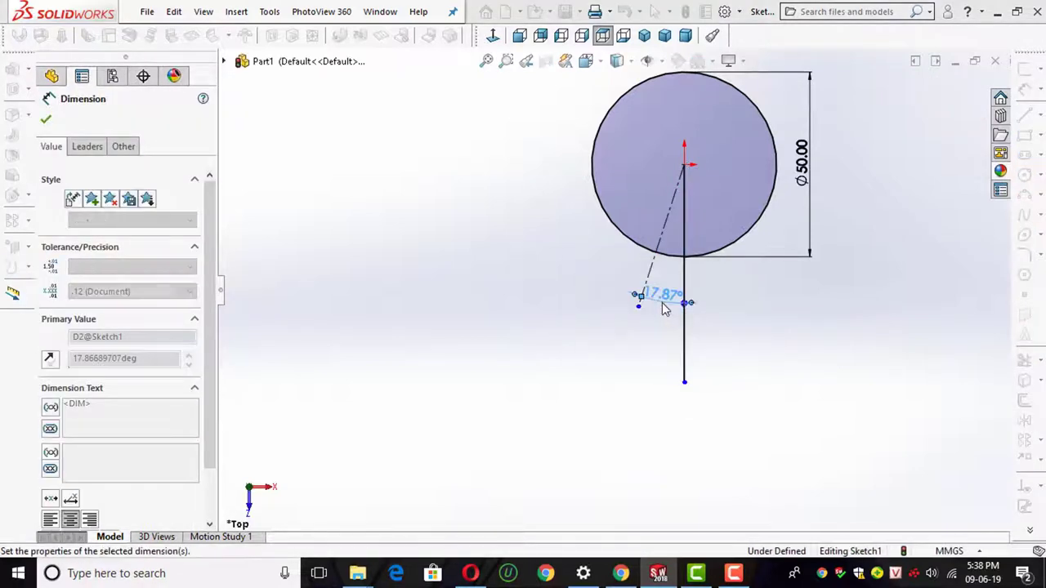
click(781, 383)
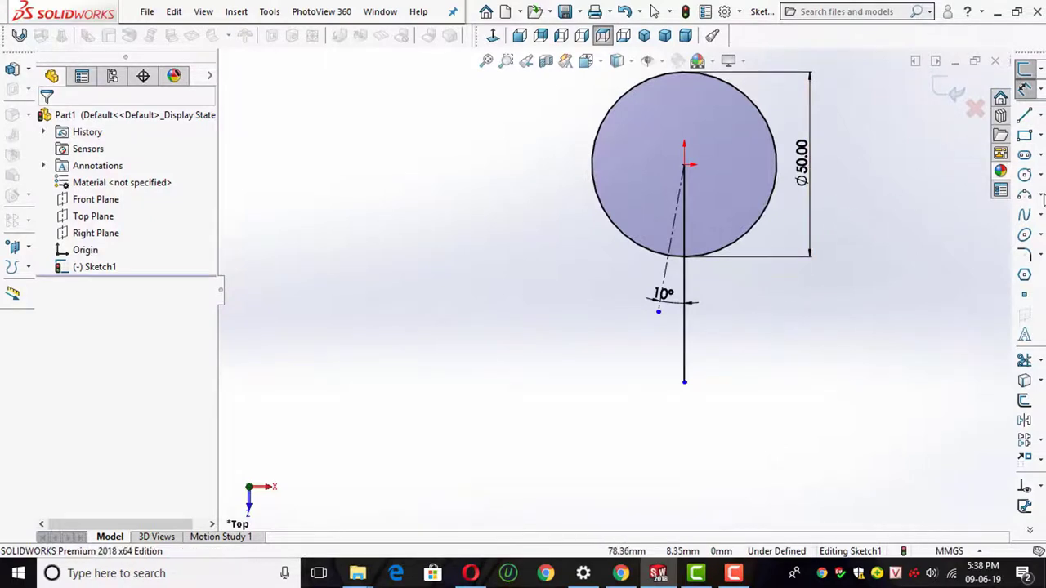
click(1028, 361)
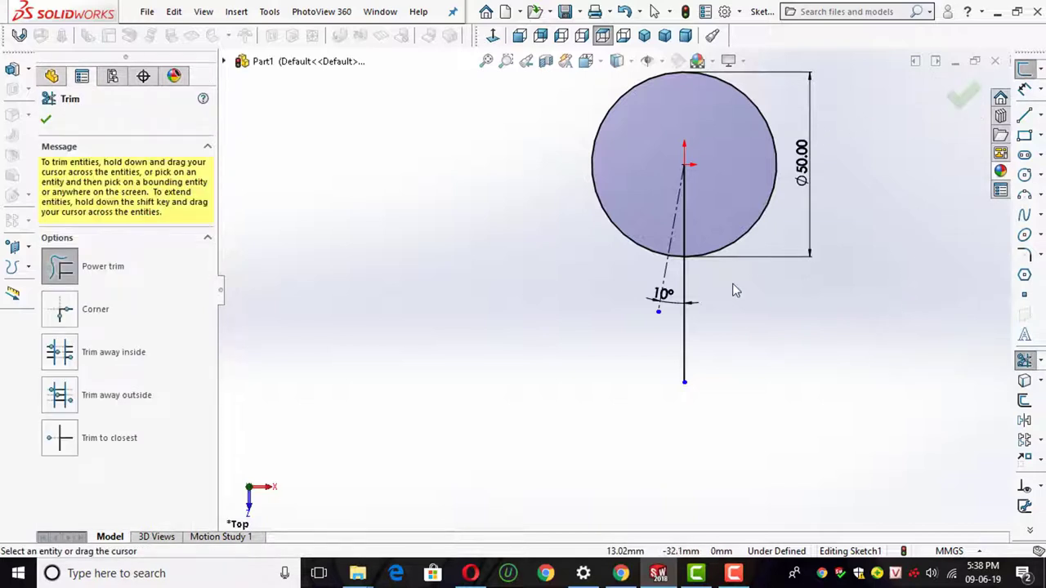
Blend the circle into the vertical line with a 10 mm sketch fillet
scroll(720, 270, up, 5)
scroll(645, 262, down, 5)
scroll(595, 343, down, 6)
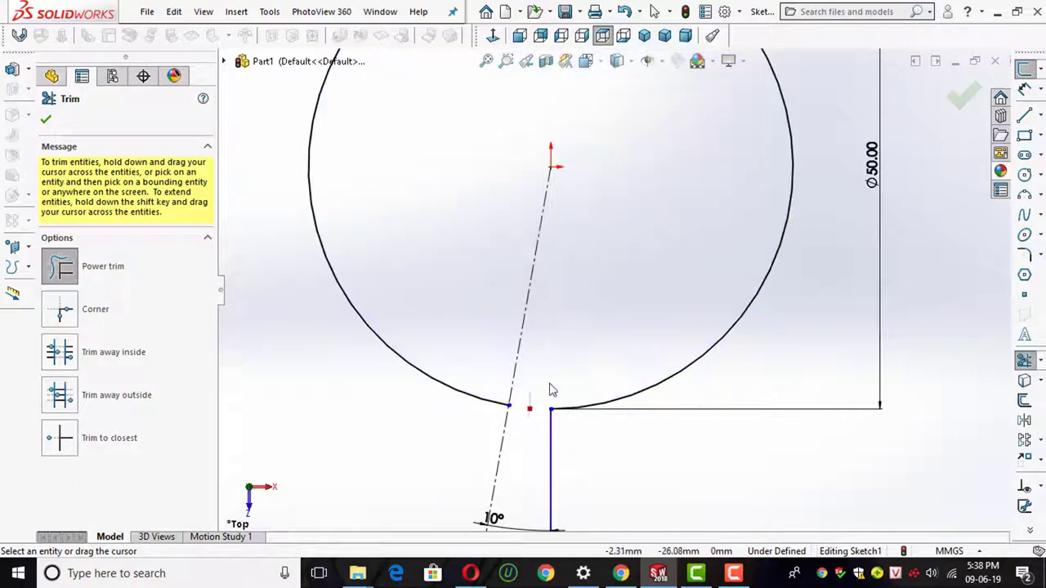
scroll(554, 385, up, 5)
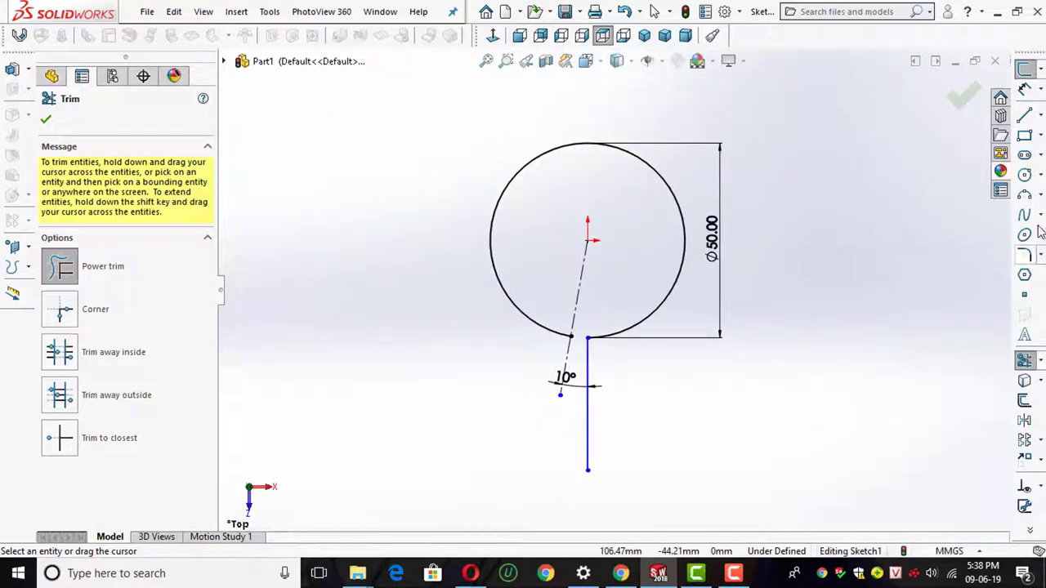
click(1018, 260)
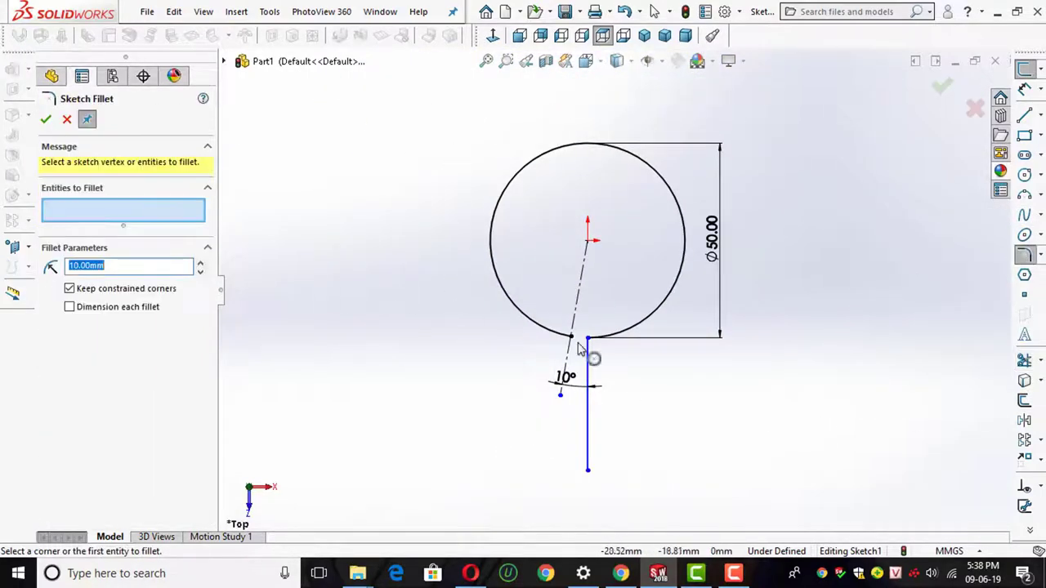
scroll(601, 347, up, 2)
scroll(601, 327, down, 3)
scroll(601, 327, down, 3)
click(663, 291)
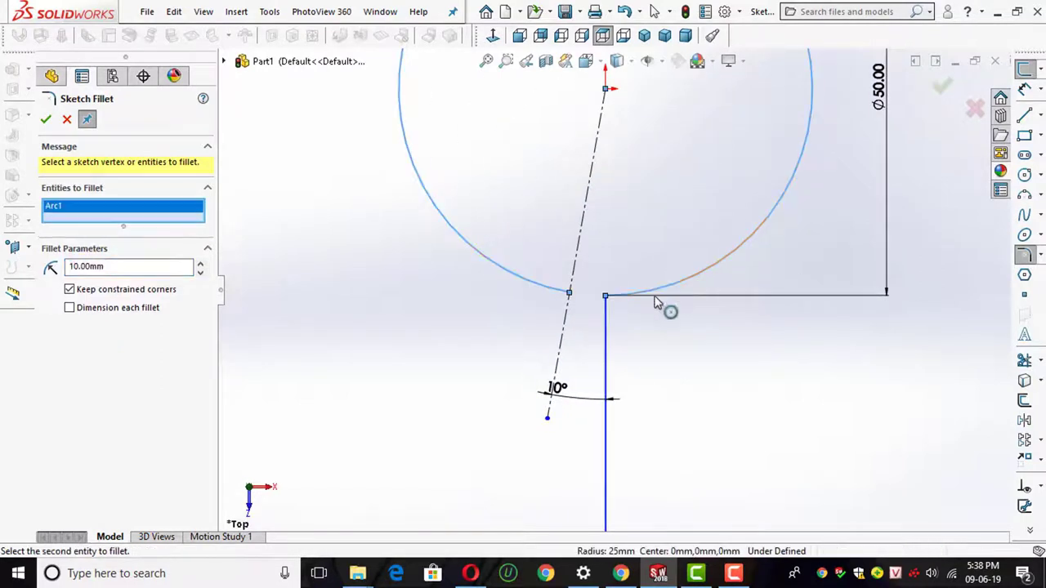
right_click(627, 343)
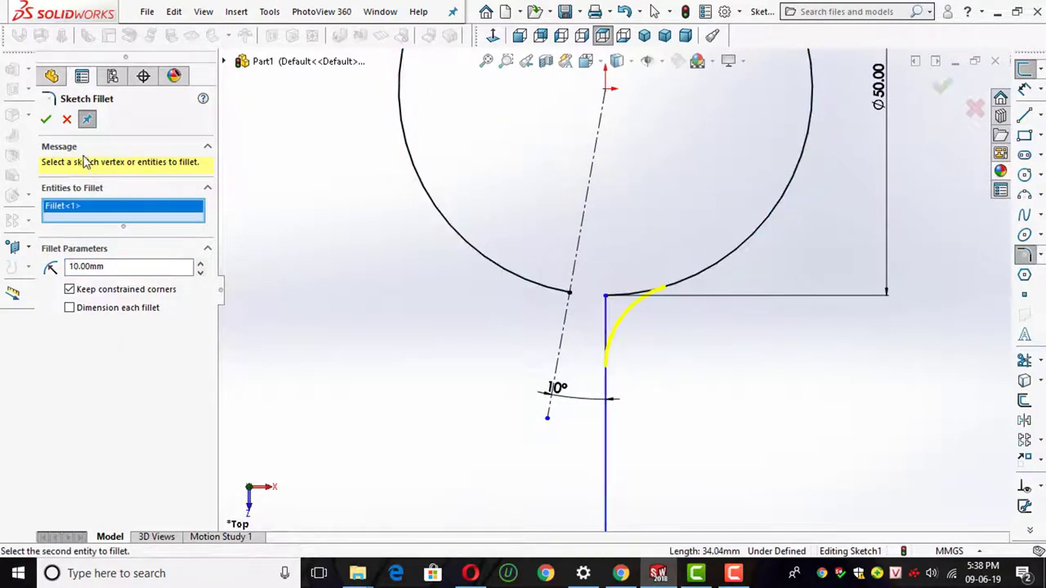
click(47, 120)
scroll(499, 273, down, 2)
scroll(500, 270, up, 4)
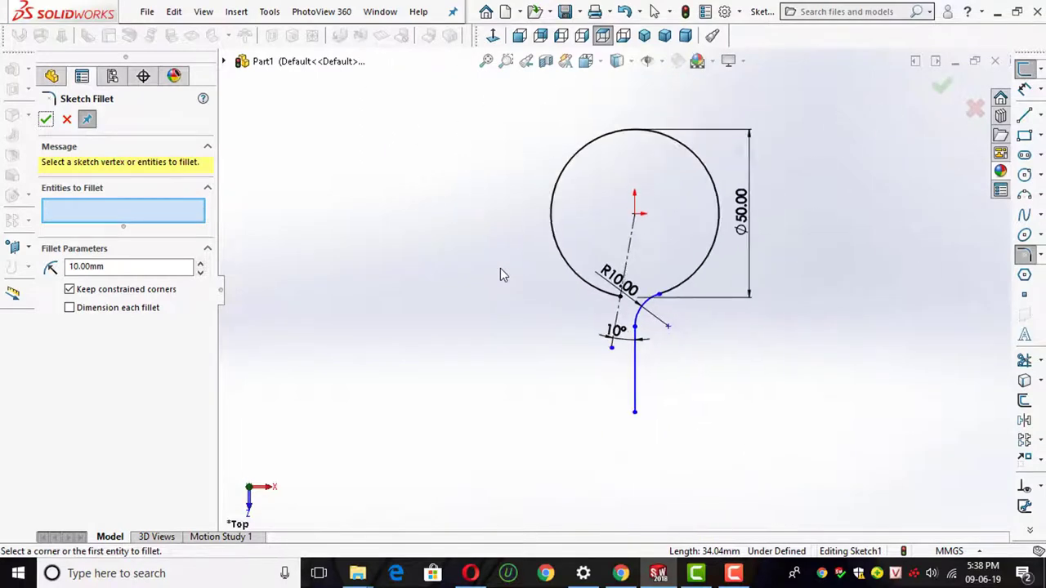
scroll(500, 270, up, 1)
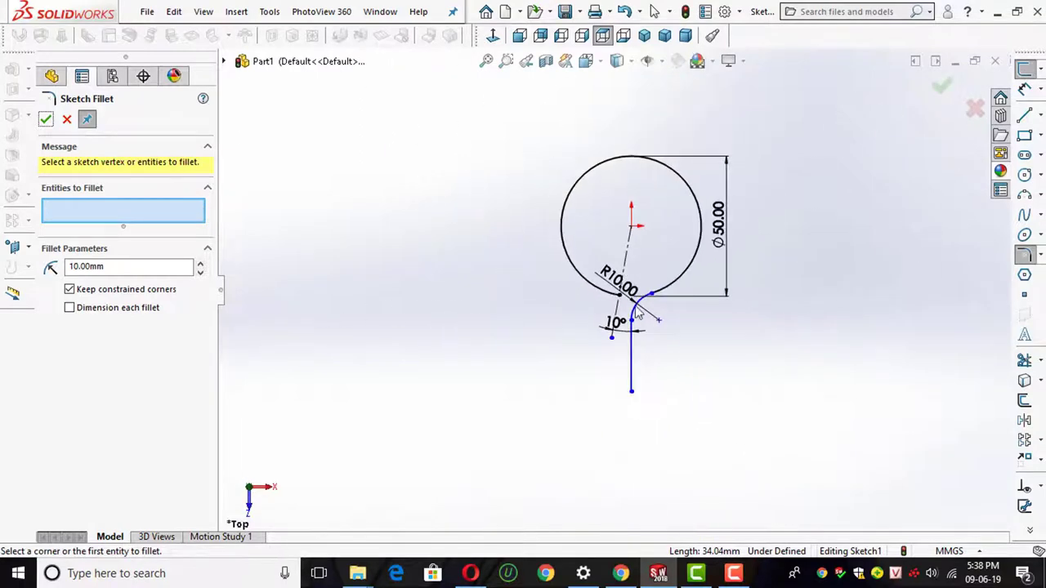
click(1024, 90)
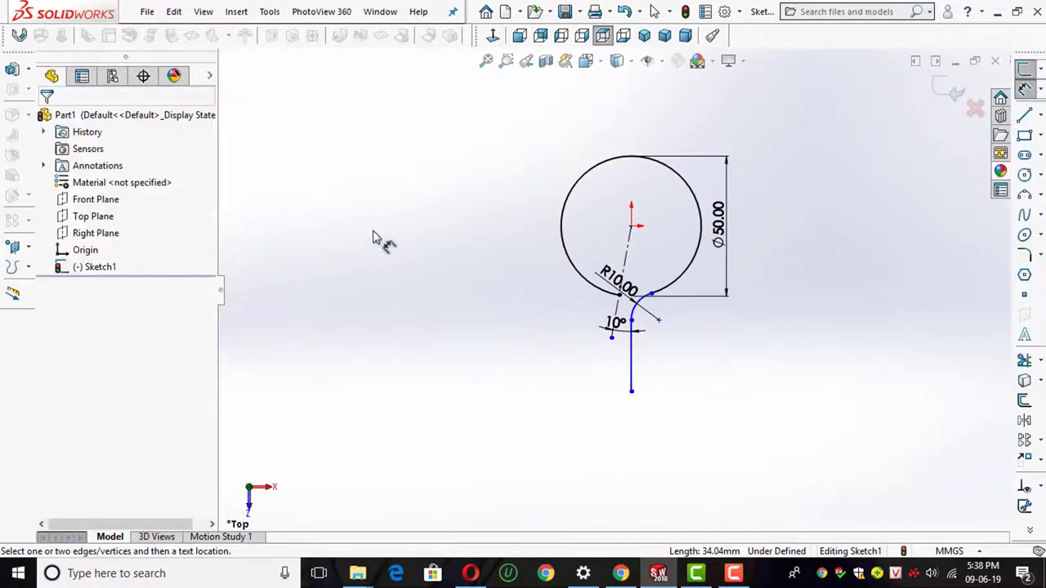
Dimension the vertical shank line to 80 mm and exit Sketch1
click(635, 374)
click(690, 378)
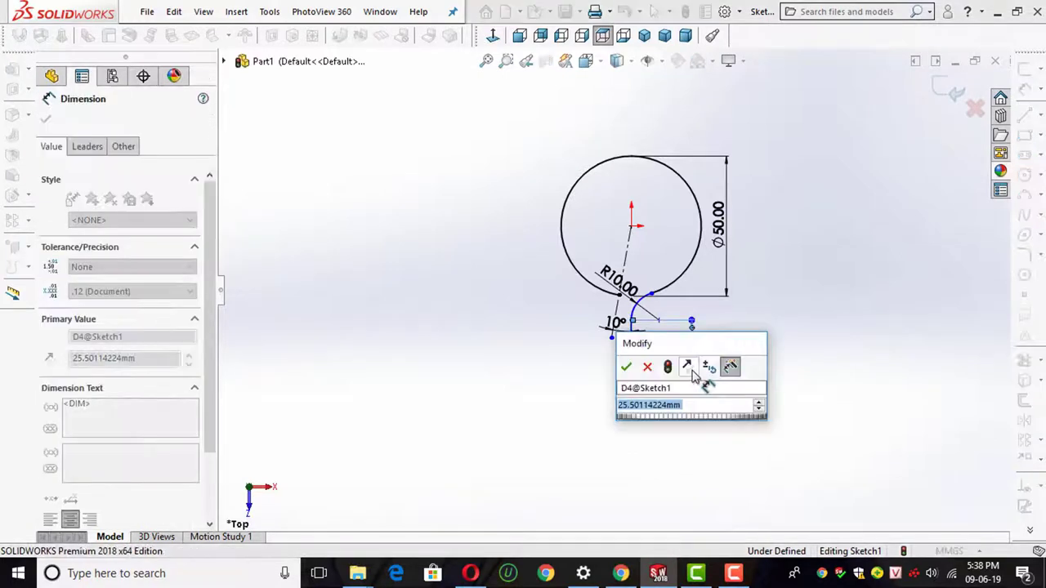
text(80)
key(Return)
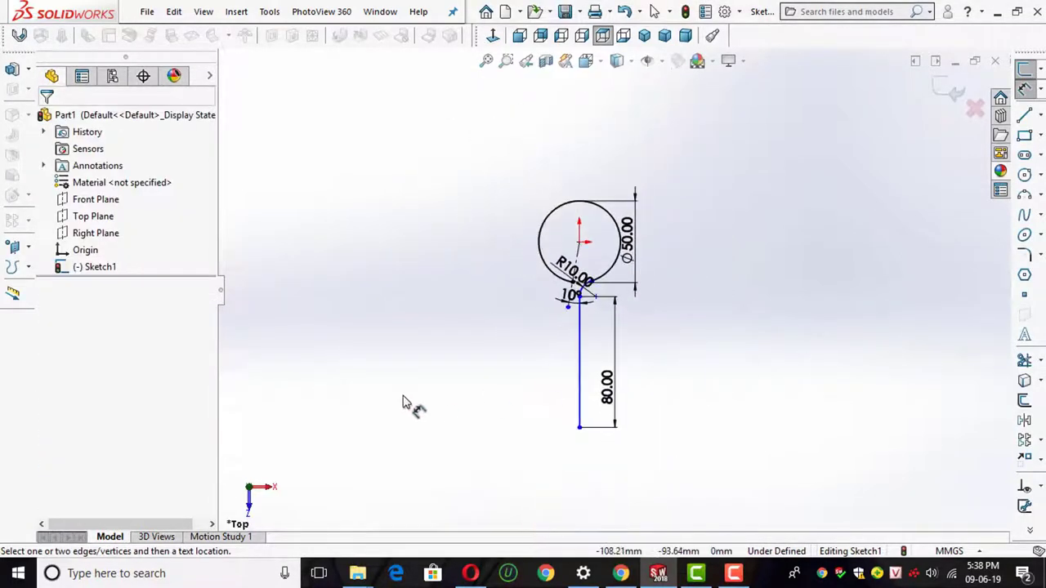
scroll(471, 322, down, 2)
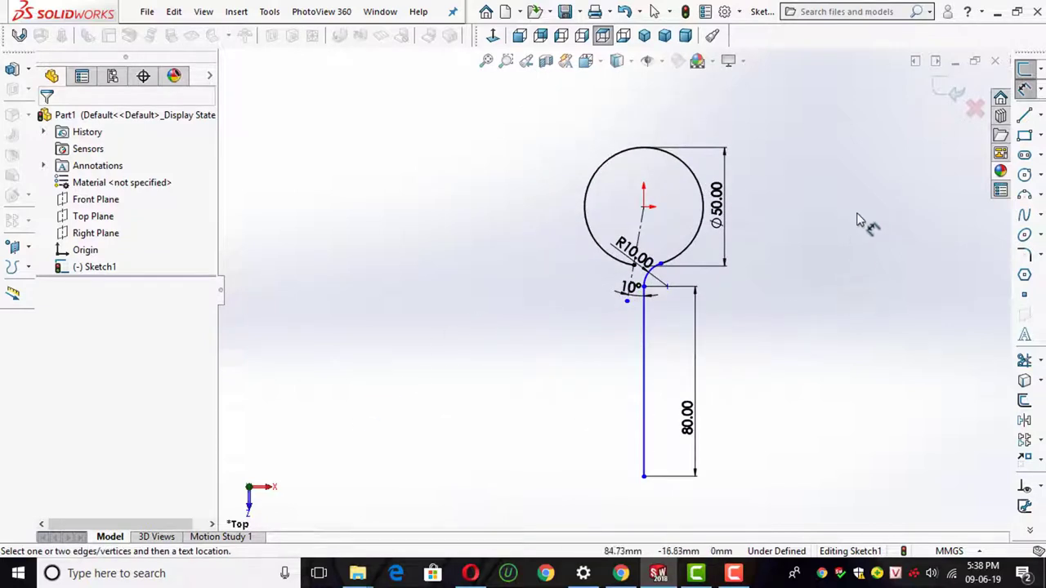
click(953, 93)
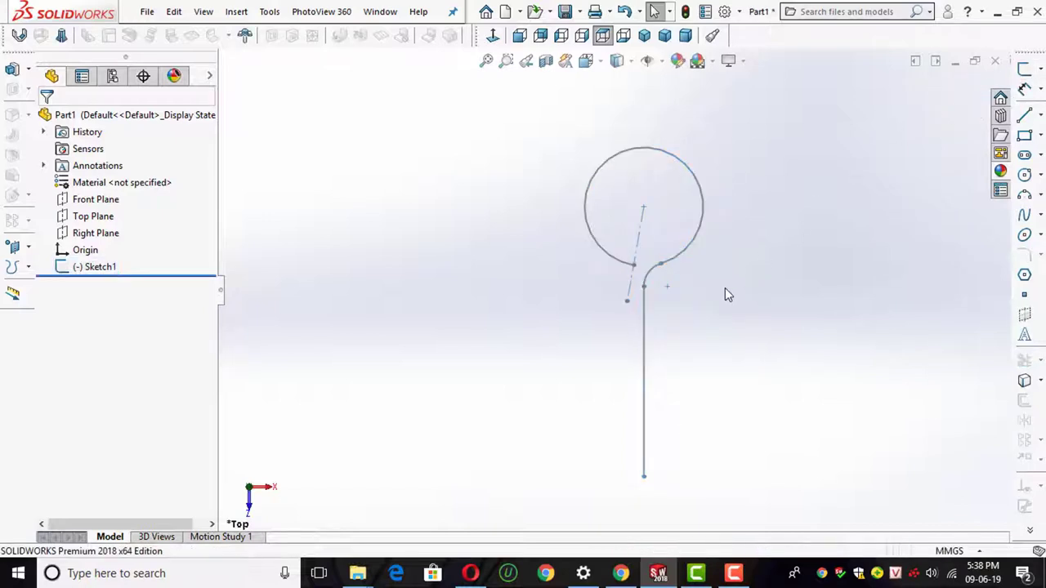
Sweep a 10 mm diameter circular profile along Sketch1 to create the solid rod
click(28, 71)
click(74, 105)
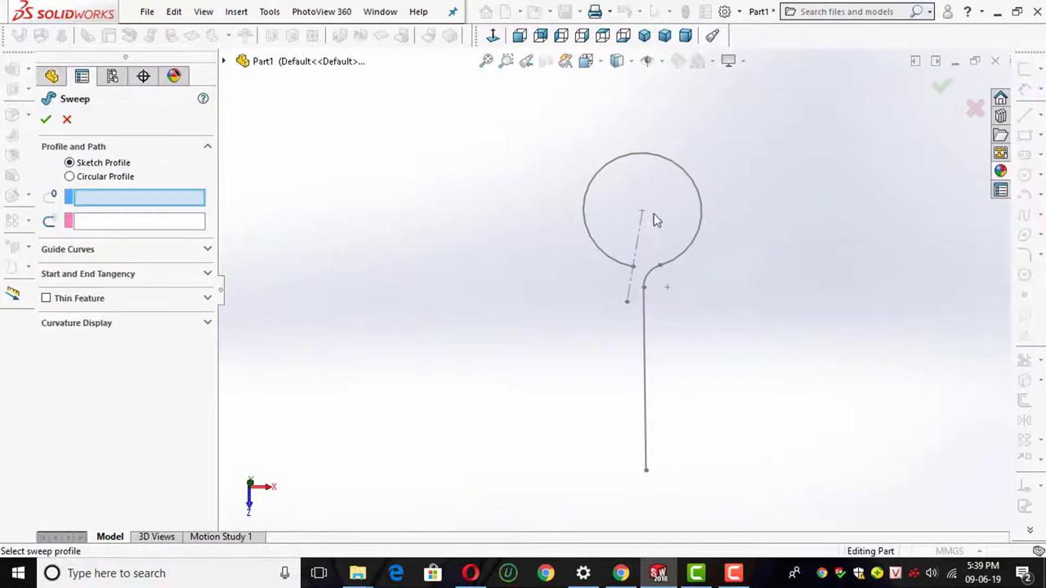
scroll(654, 219, down, 2)
click(71, 176)
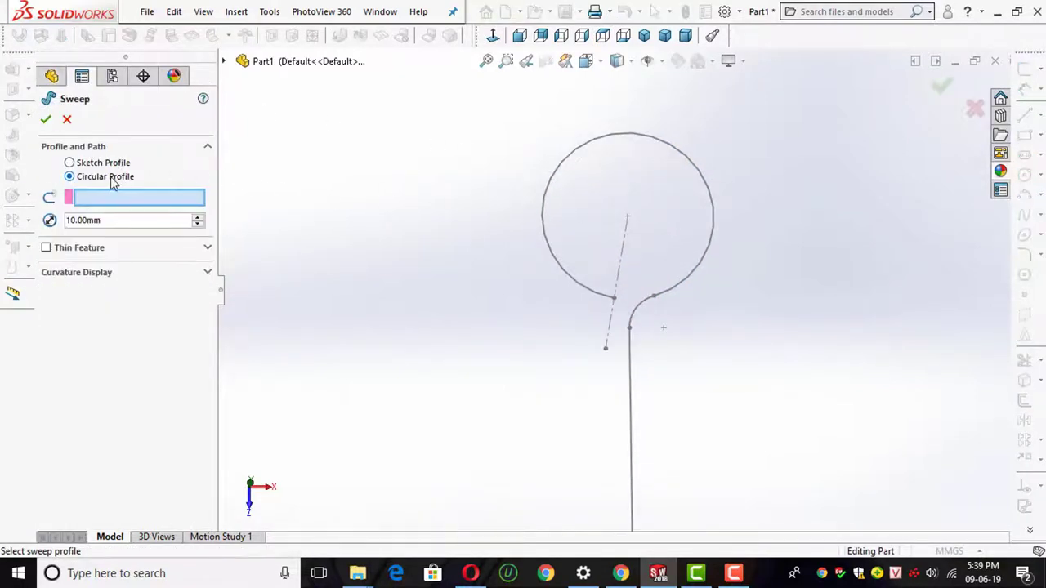
click(583, 155)
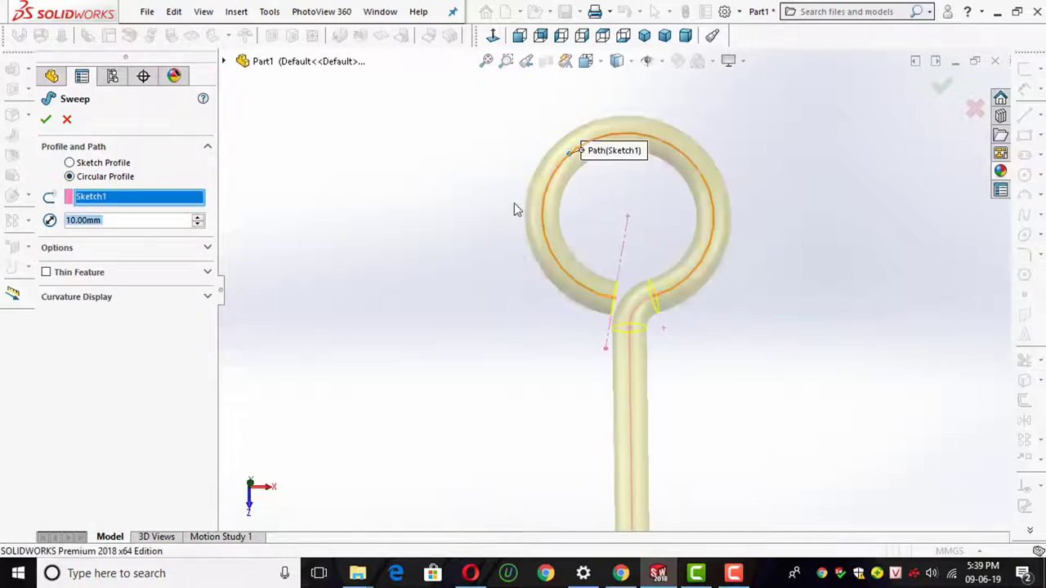
scroll(487, 302, up, 2)
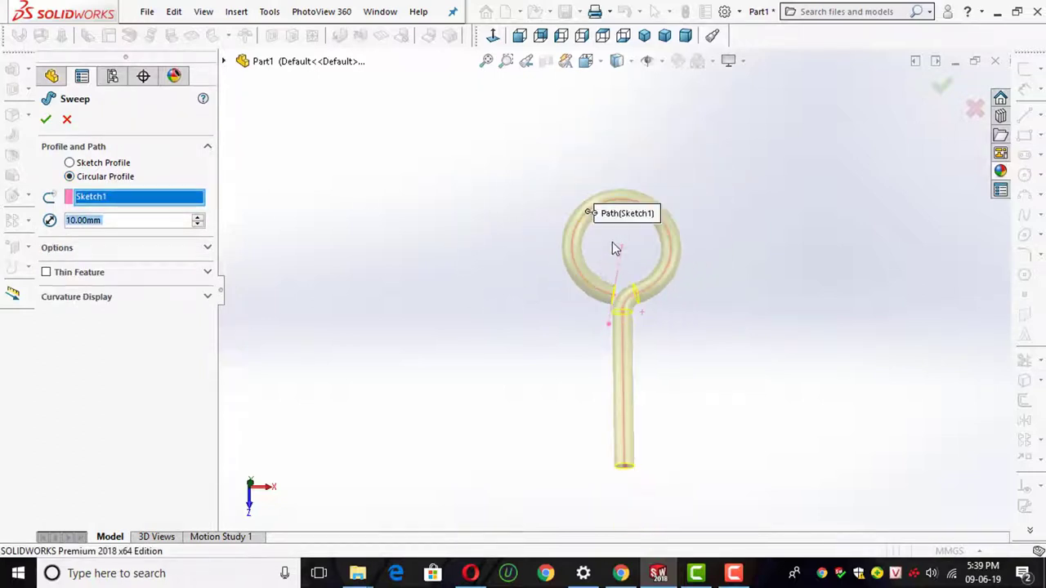
mouse_move(614, 248)
middle_down()
mouse_move(607, 330)
mouse_move(630, 283)
mouse_move(505, 296)
mouse_move(661, 311)
mouse_move(600, 351)
mouse_move(510, 292)
mouse_move(485, 319)
mouse_move(557, 315)
middle_up()
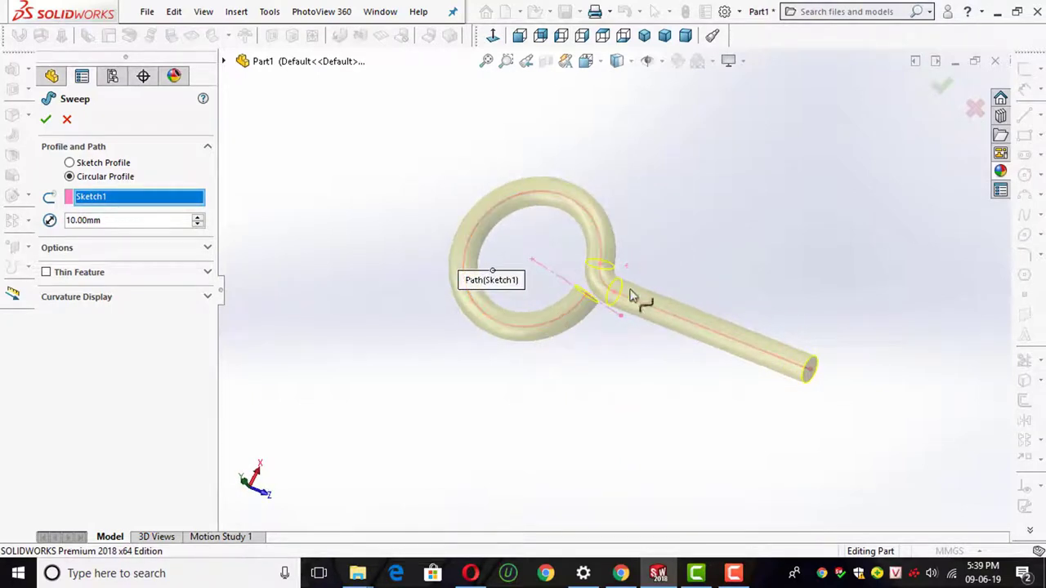
click(937, 92)
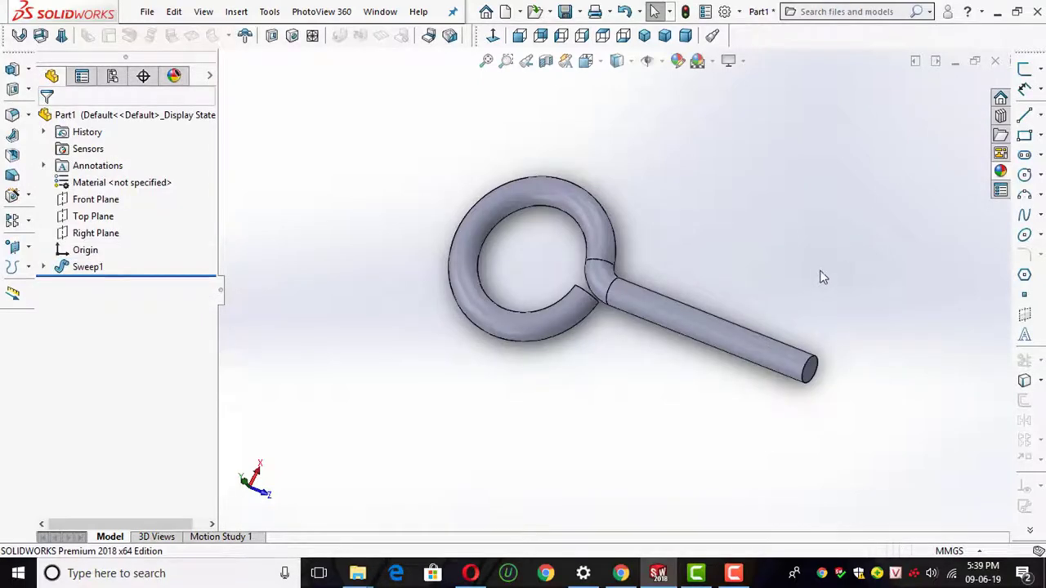
Create Plane1 offset 60 mm from the Front Plane
click(28, 246)
click(69, 248)
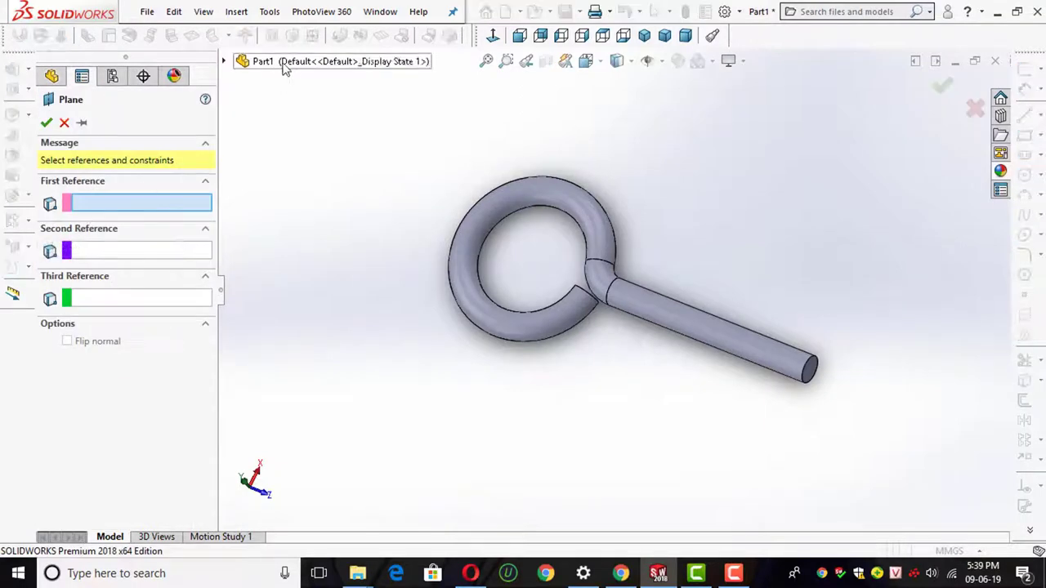
click(223, 61)
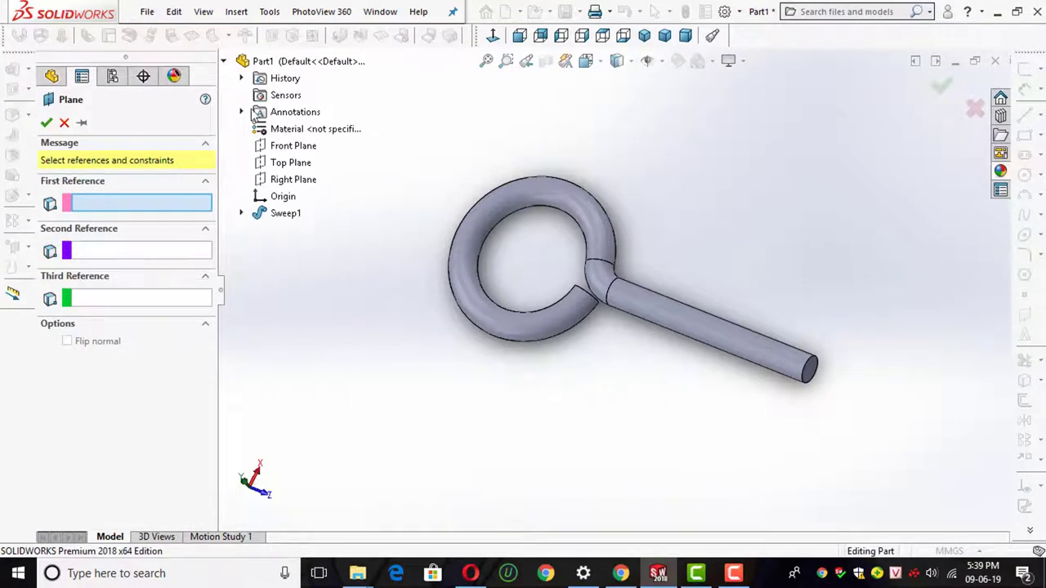
click(293, 147)
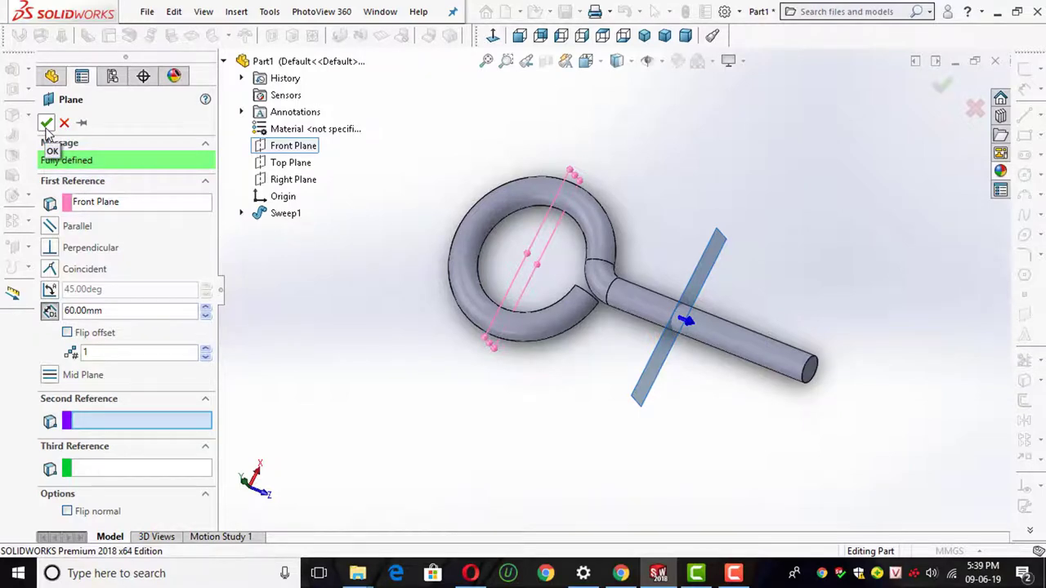
click(45, 125)
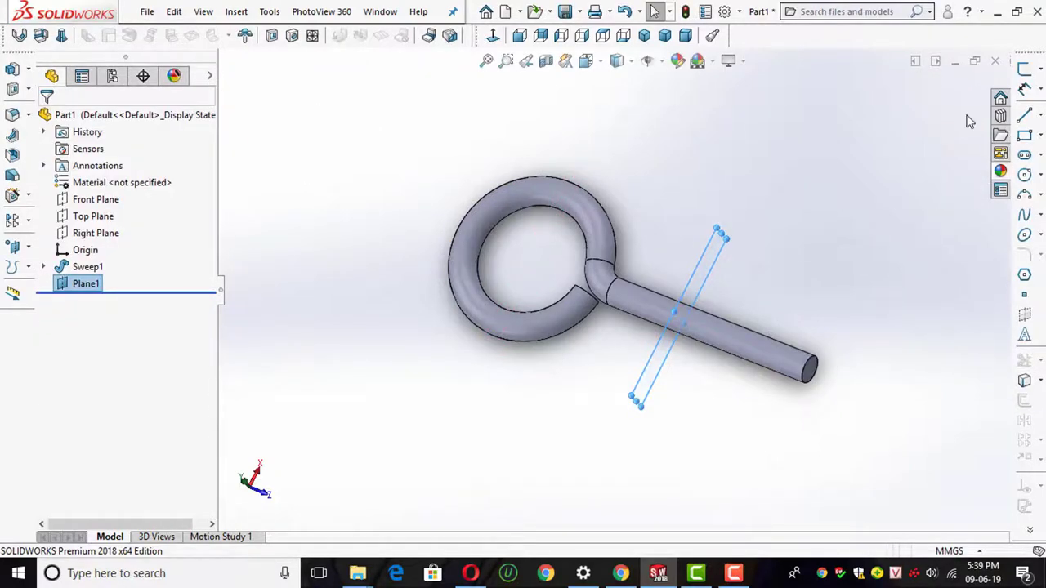
On Plane1, sketch an origin-centred circle dimensioned to 6 mm diameter and exit the sketch
click(1025, 70)
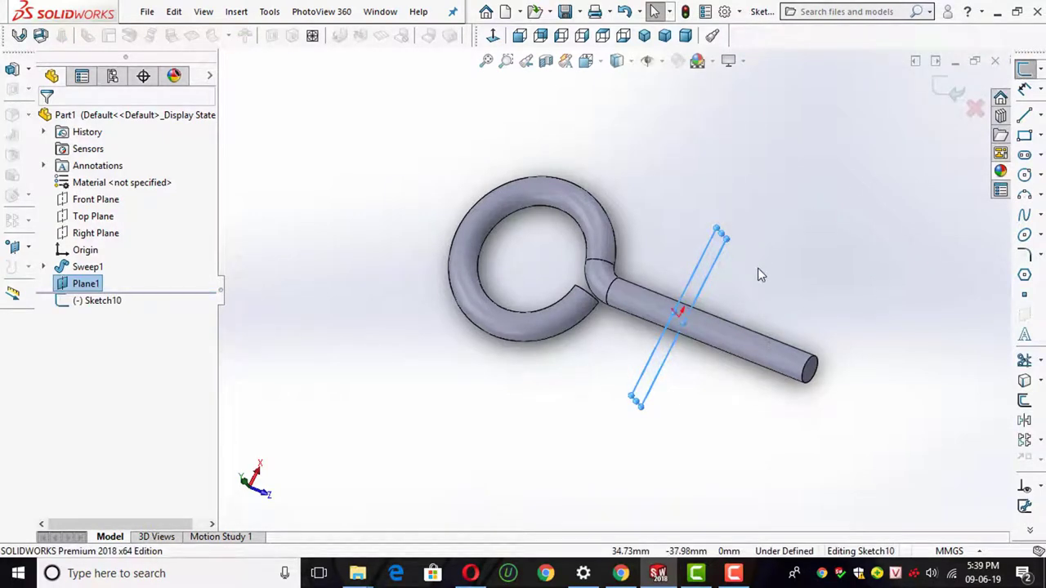
click(520, 35)
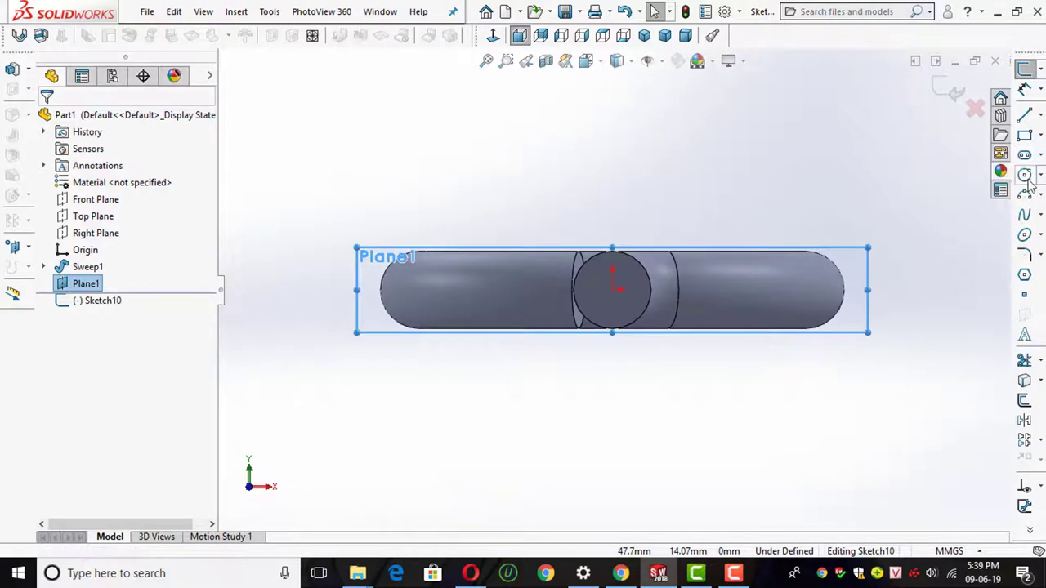
click(1025, 174)
click(612, 289)
click(631, 309)
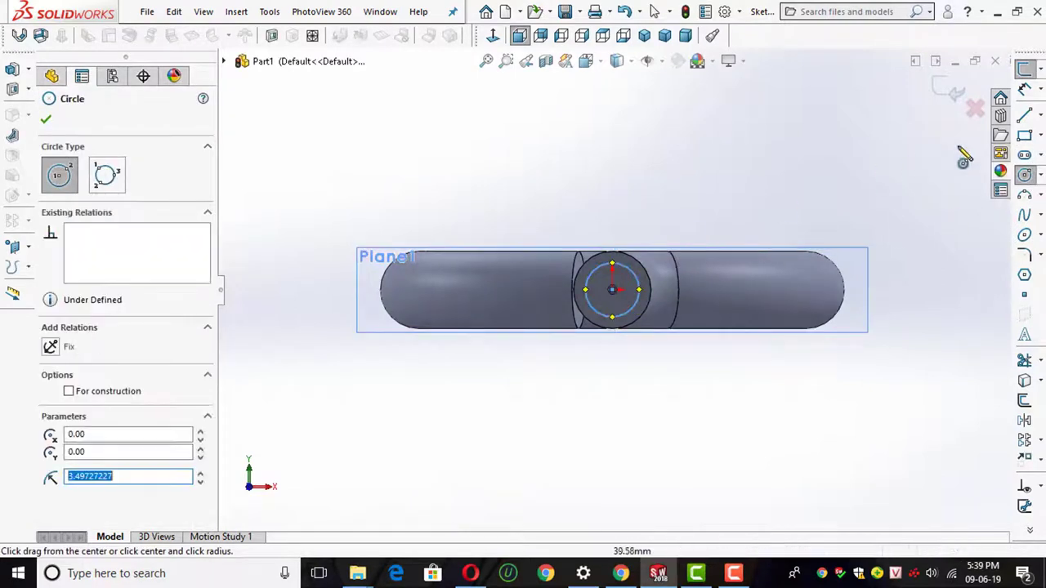
click(1025, 89)
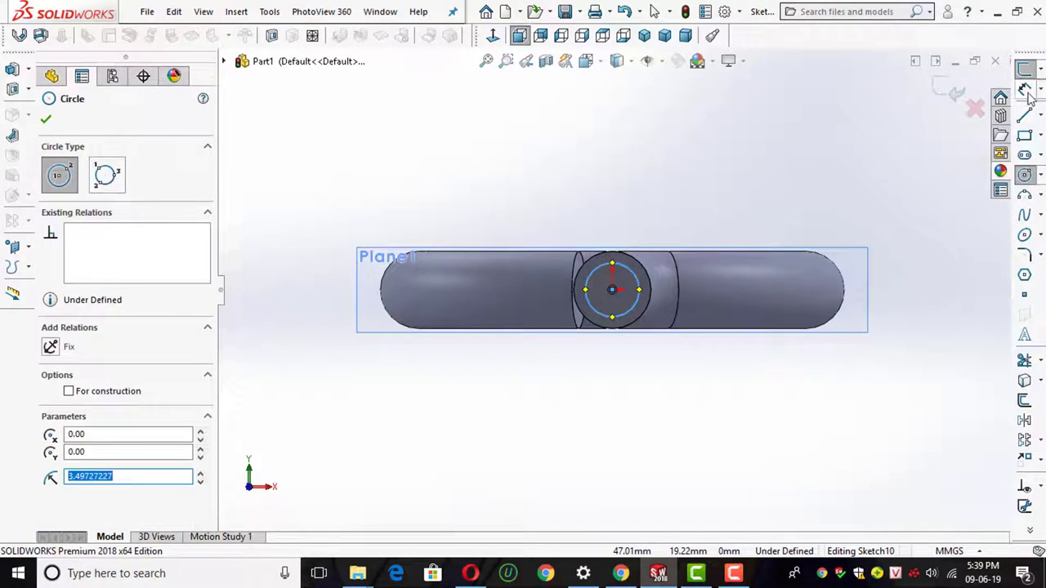
click(626, 271)
click(624, 202)
text(6)
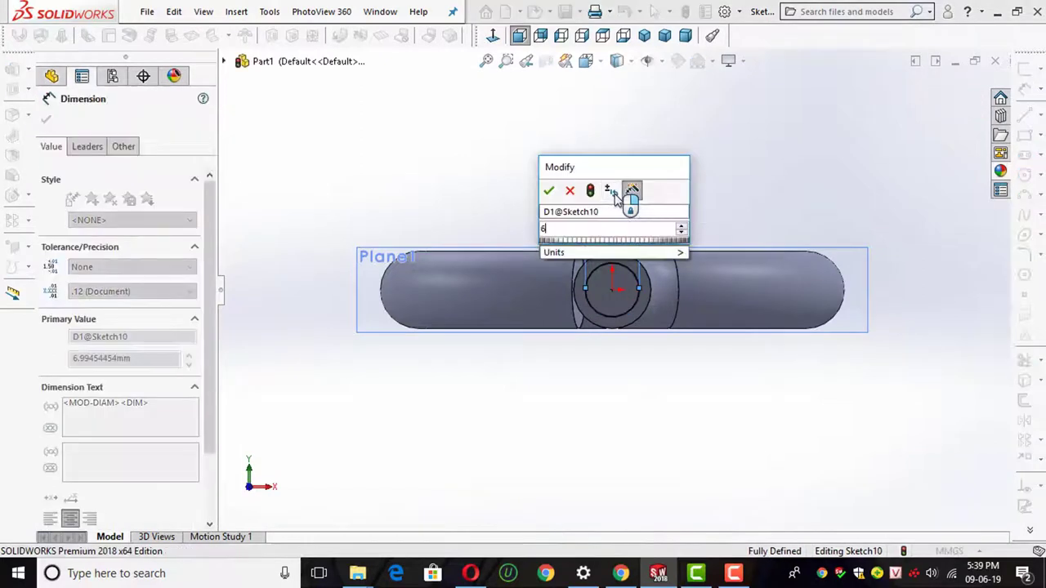
key(Return)
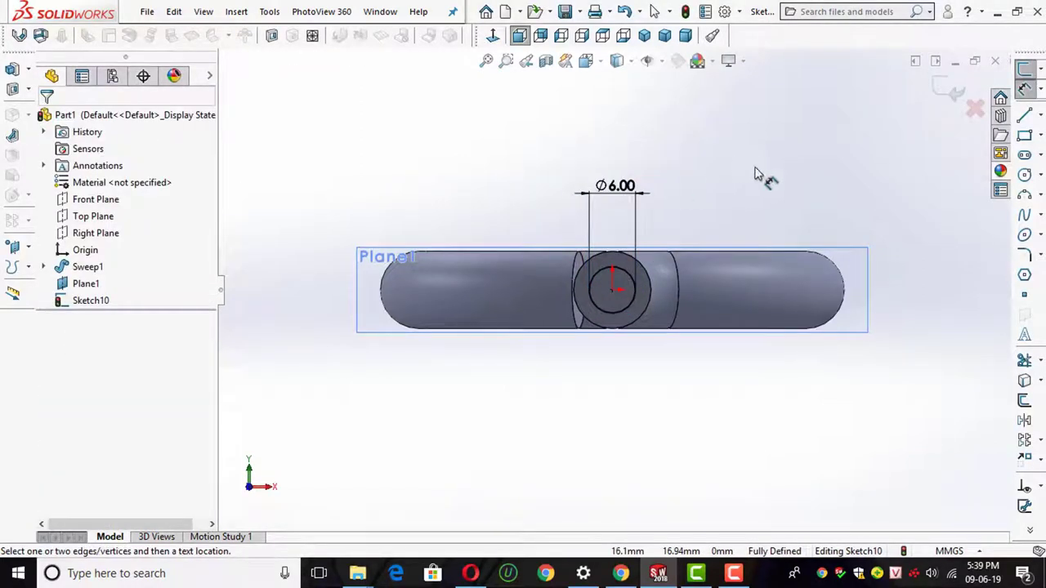
click(948, 92)
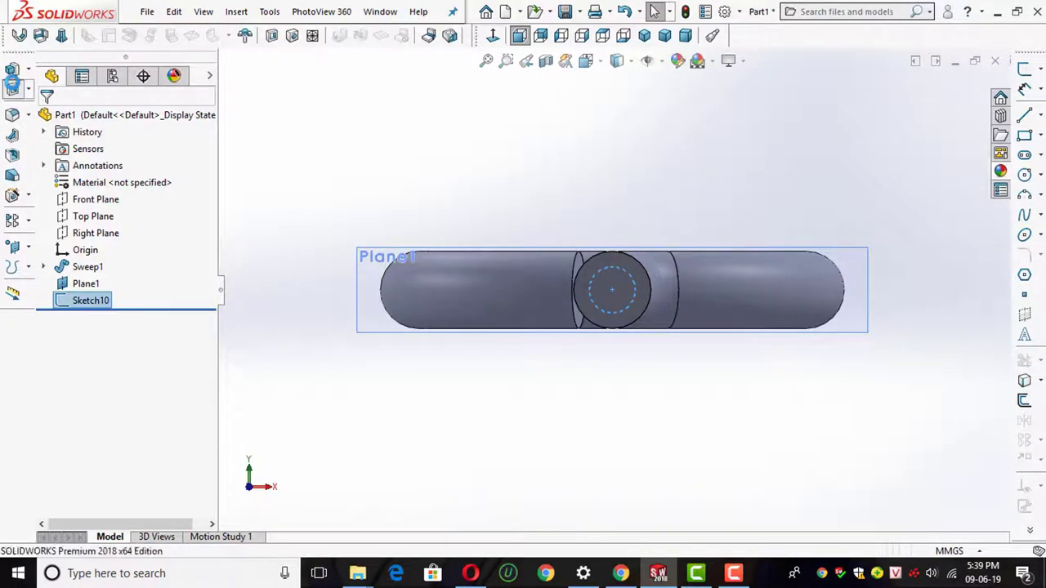
Extrude-cut the 6 mm circle Through All with Flip side to cut enabled
click(12, 88)
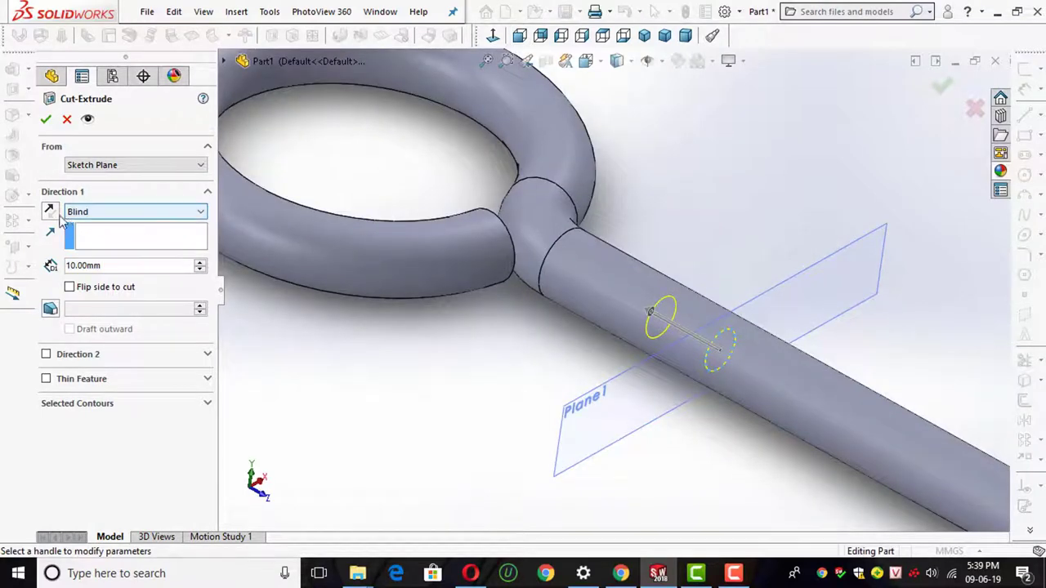
click(98, 213)
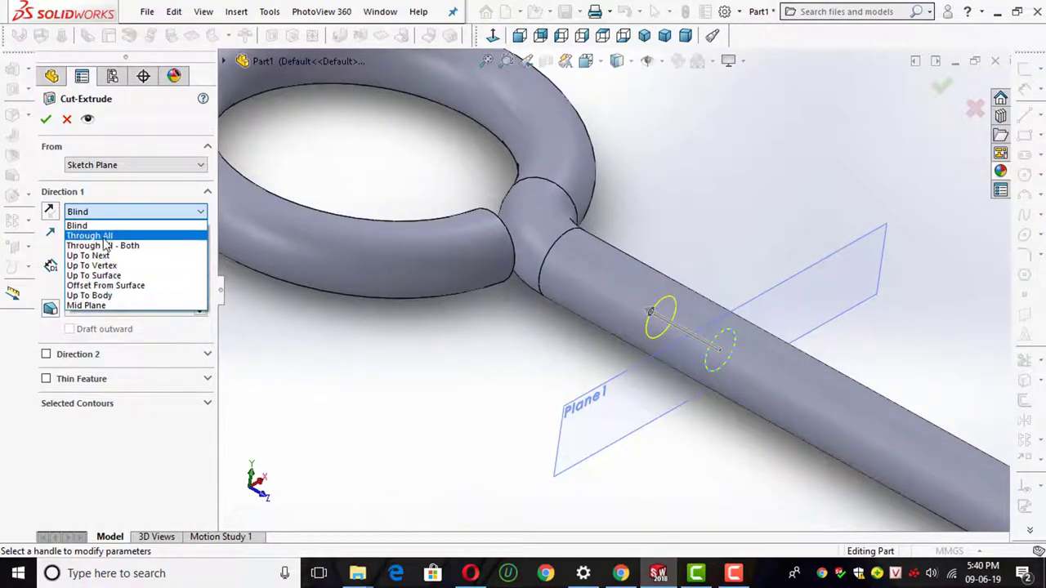
click(104, 237)
key(f)
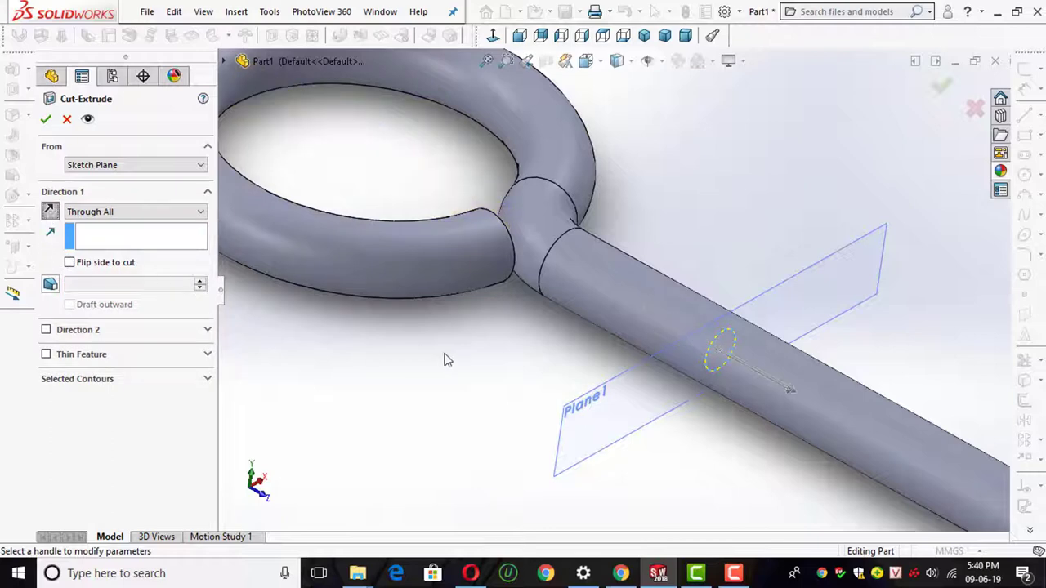
click(70, 263)
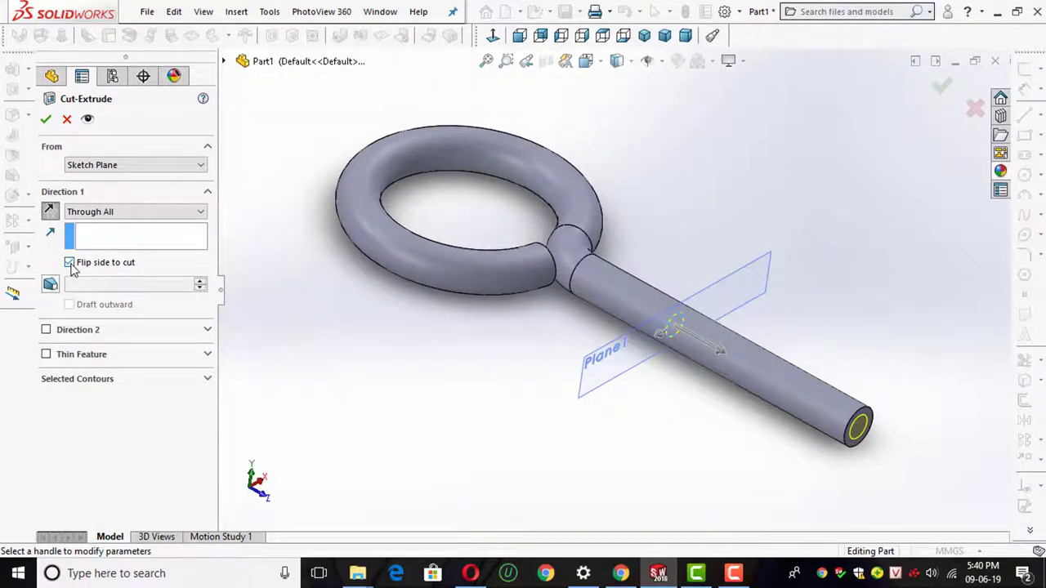
click(48, 120)
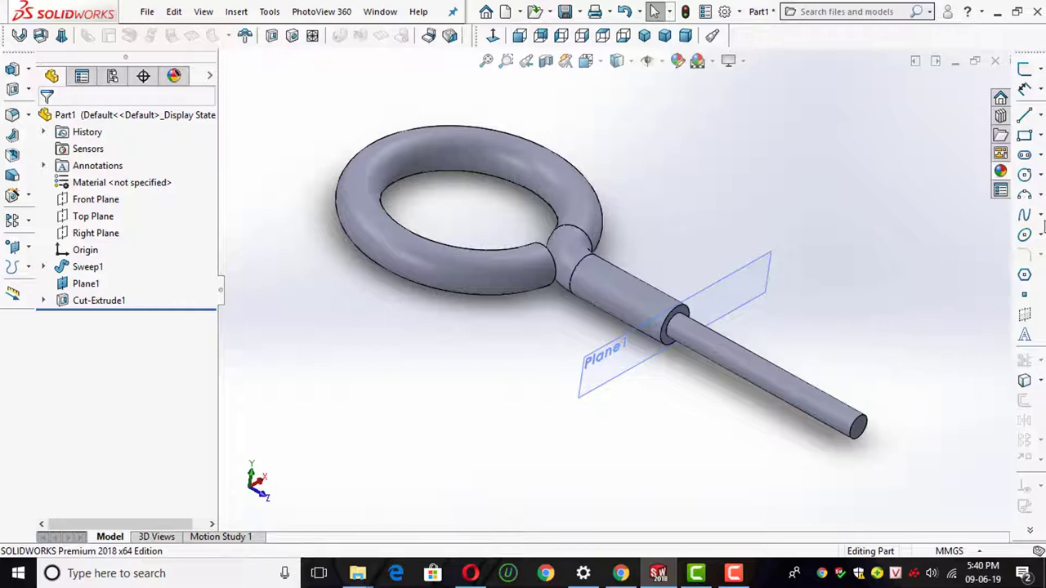
Chamfer the shank's step edge at Plane1 with 2 mm distance and 45° angle
click(28, 114)
click(51, 136)
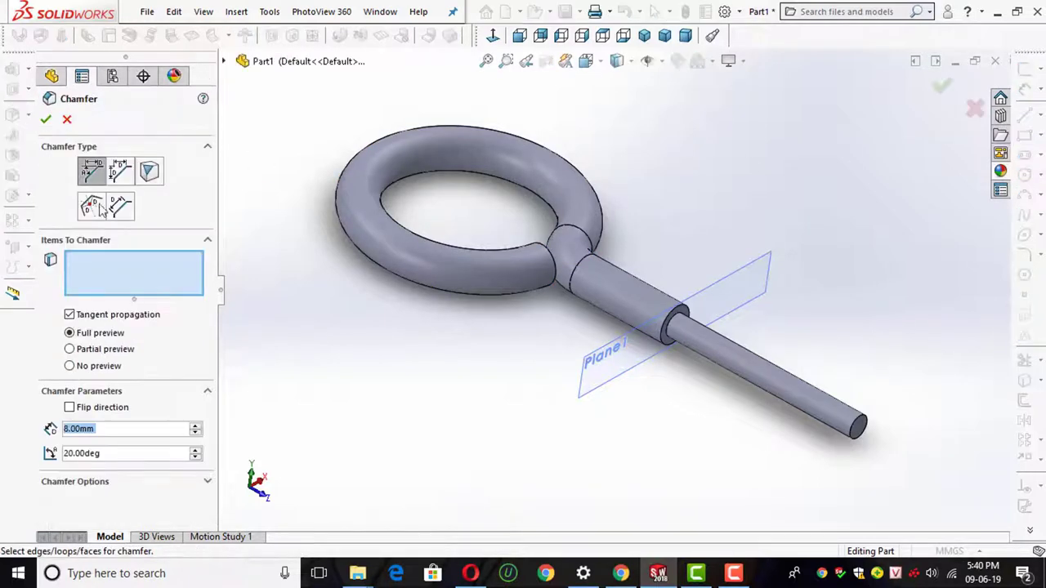
text(2)
key(Tab)
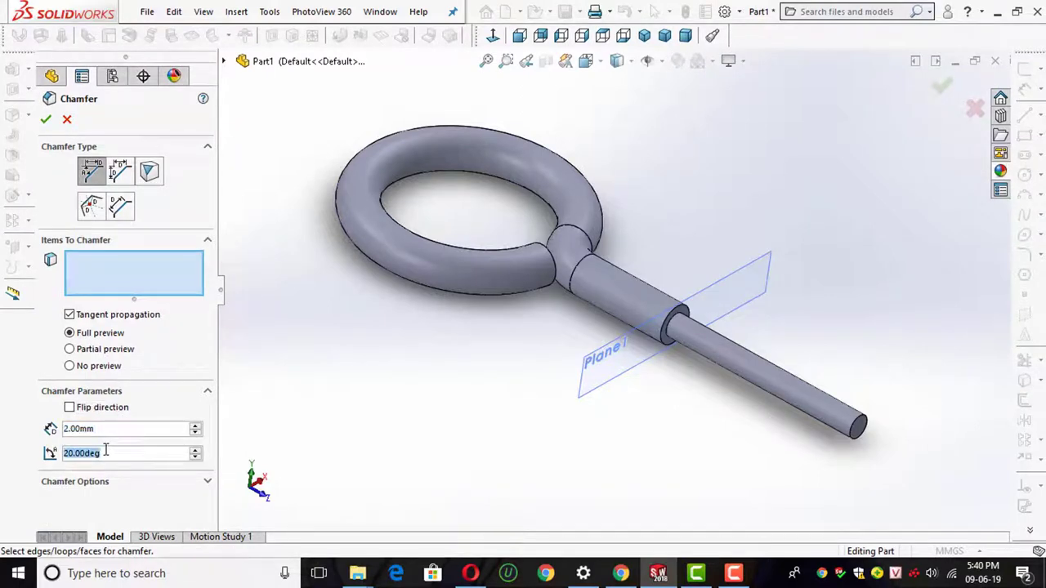
text(45)
key(Return)
scroll(749, 369, down, 3)
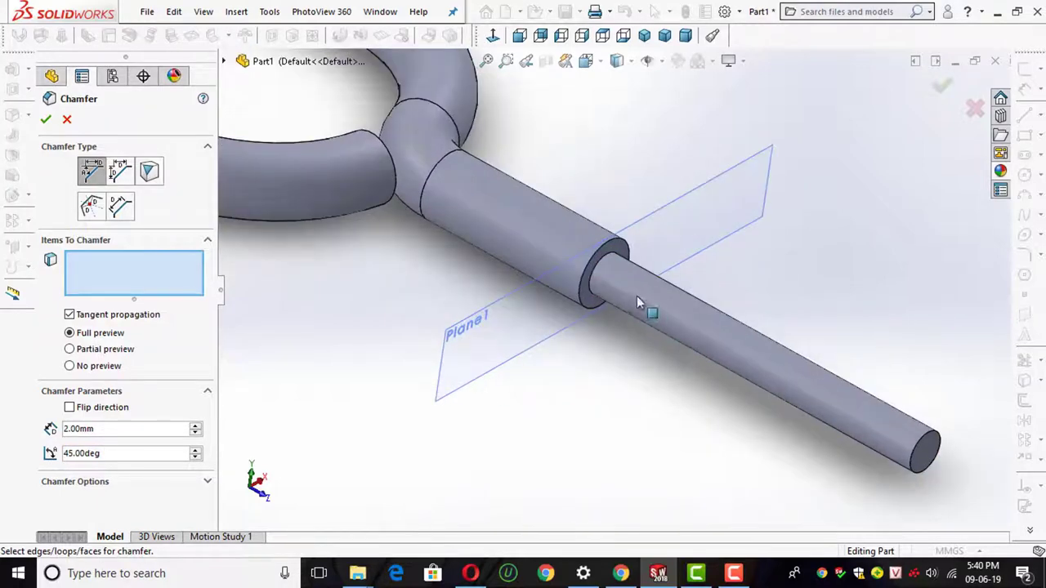
scroll(637, 296, down, 3)
scroll(621, 261, up, 1)
click(632, 269)
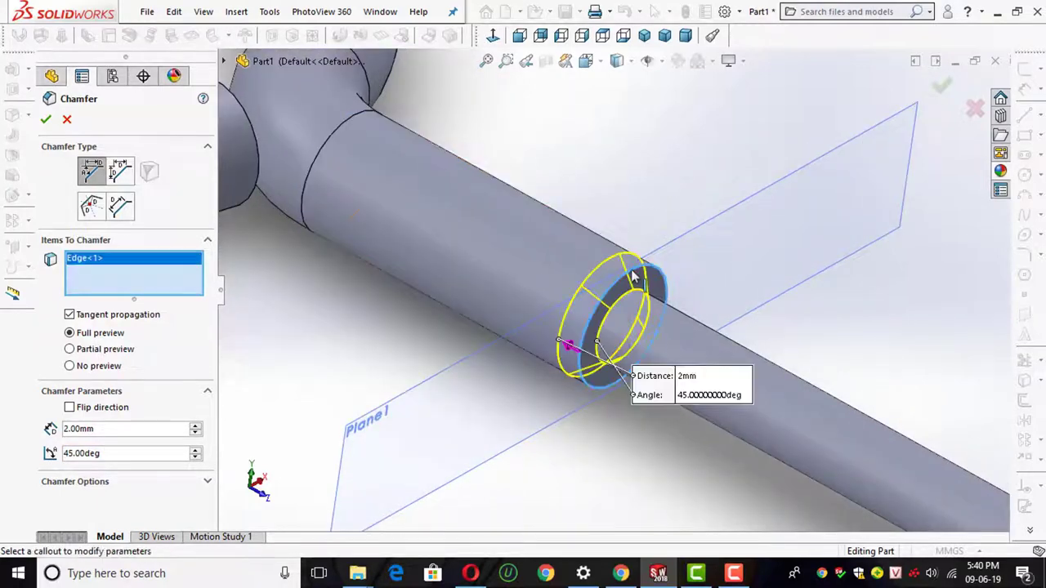
scroll(632, 278, up, 2)
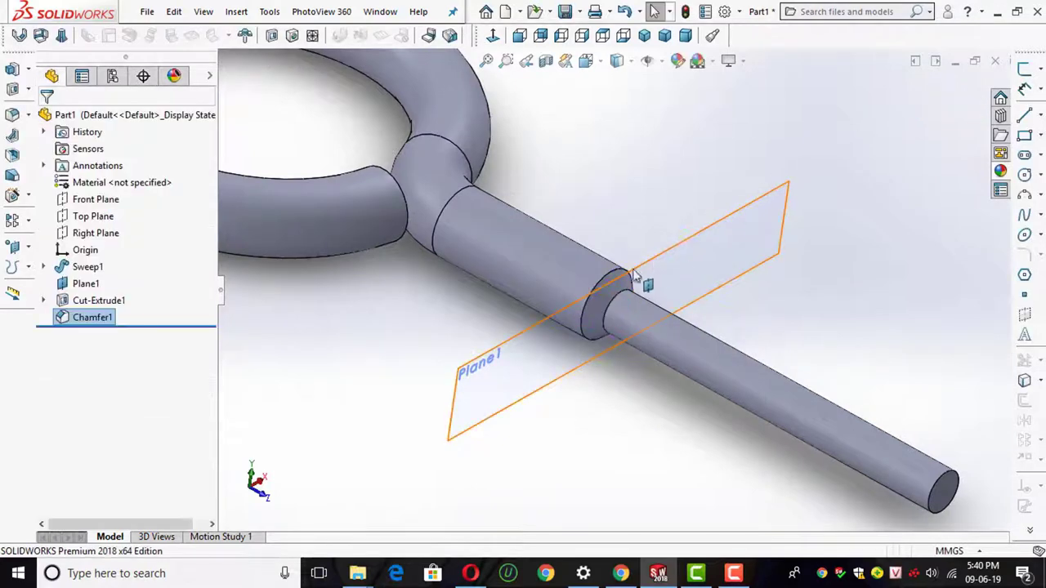
Start a chamfer on the circular edge at the free end of the shank
click(30, 116)
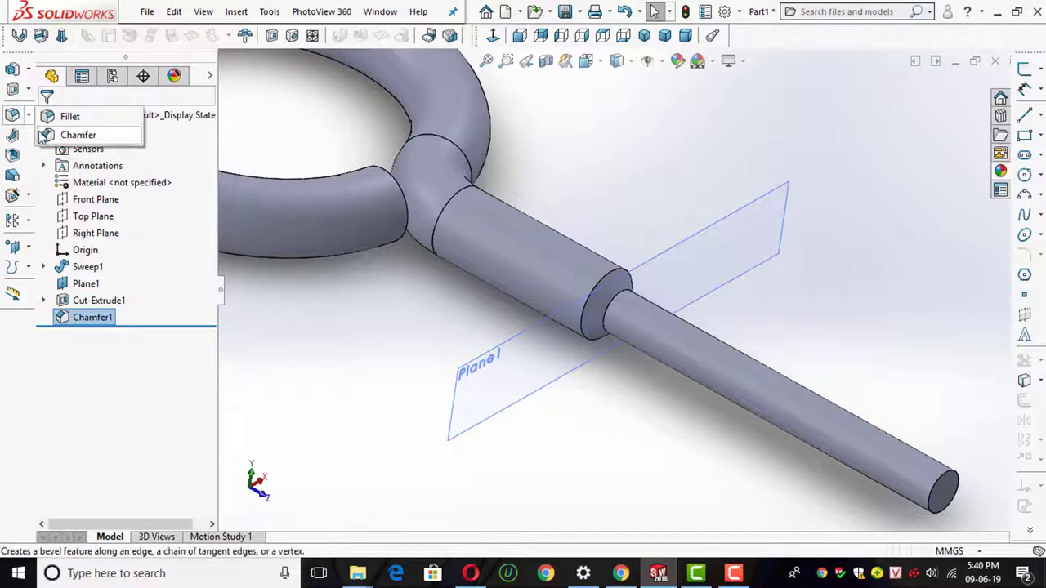
click(78, 133)
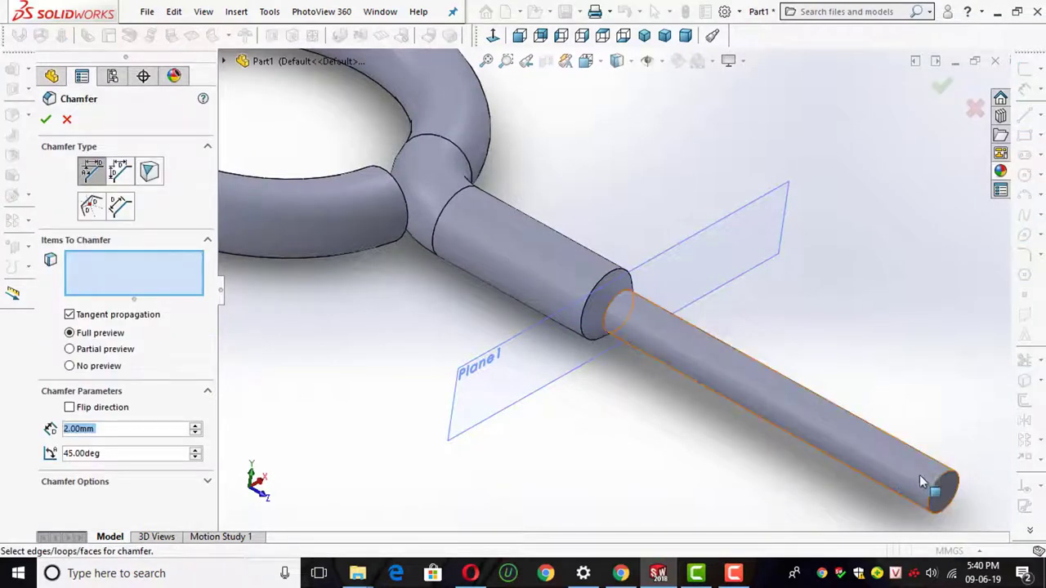
scroll(931, 486, down, 3)
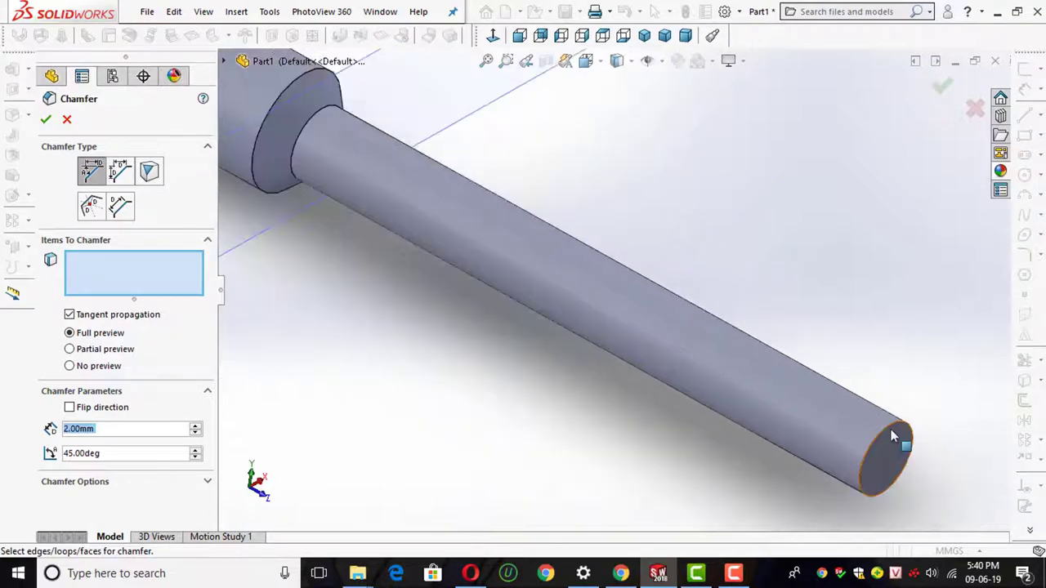
click(905, 447)
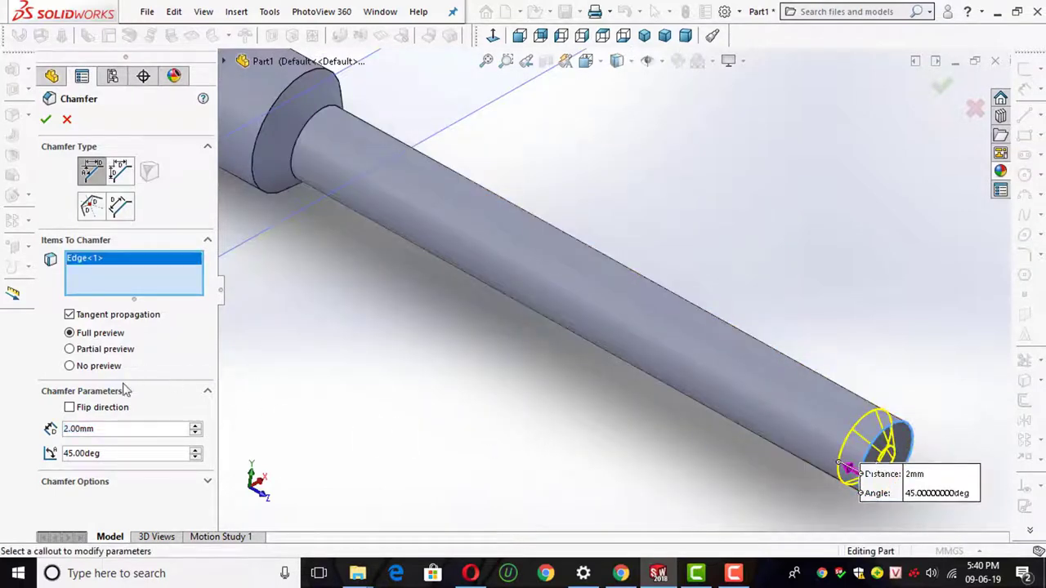
Set the chamfer distance to 8 mm and the angle to 20°, and accept it
double_click(102, 429)
text(8)
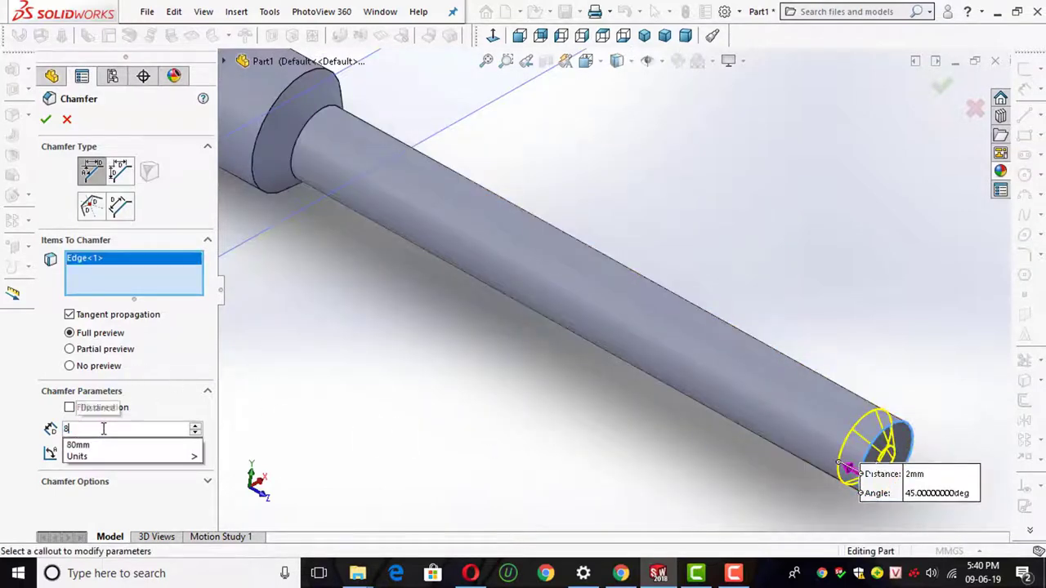
key(Return)
double_click(121, 454)
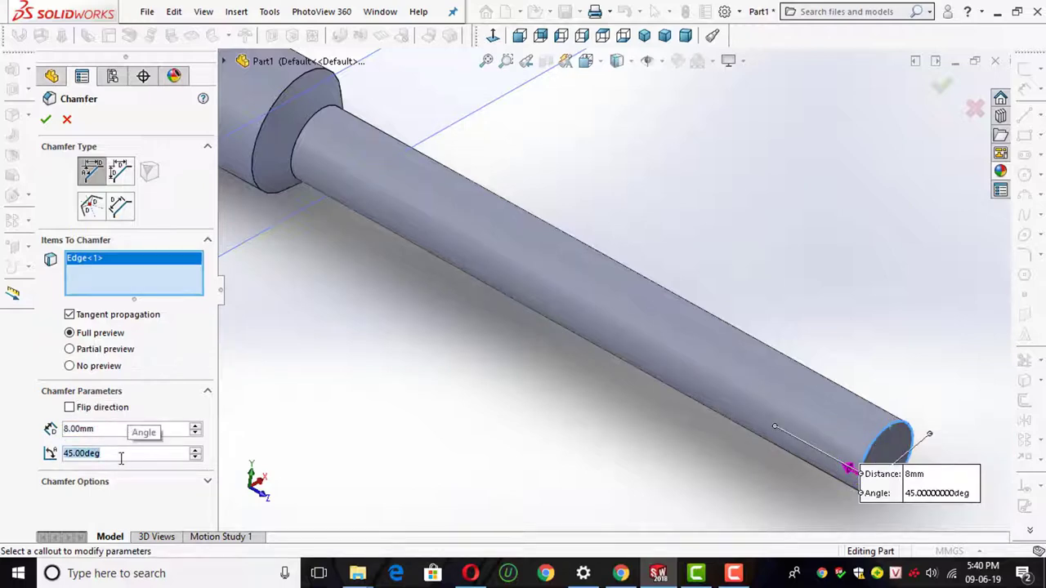
text(20)
key(Return)
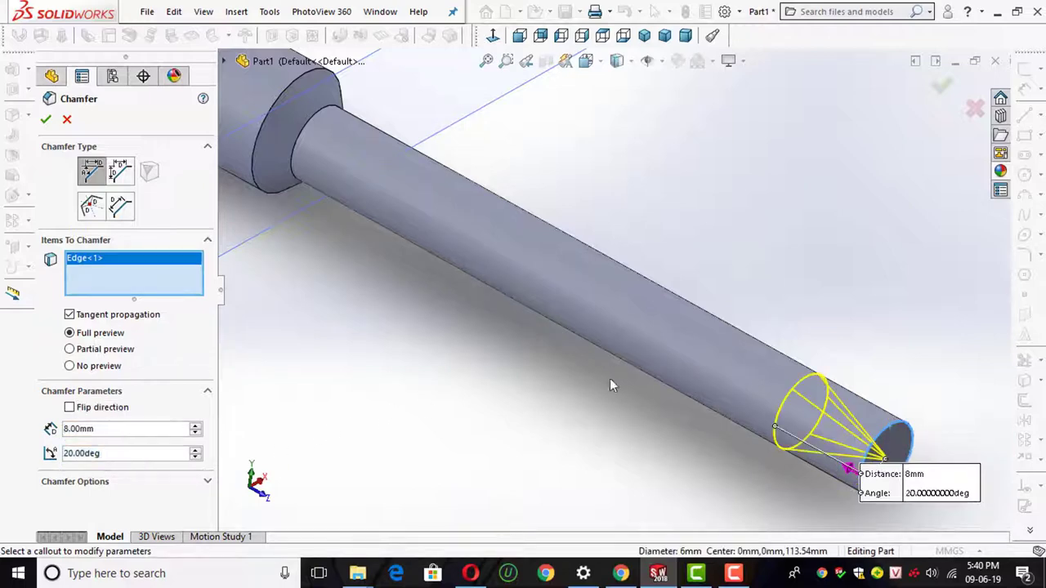
scroll(610, 378, down, 2)
scroll(630, 272, down, 3)
scroll(735, 371, down, 1)
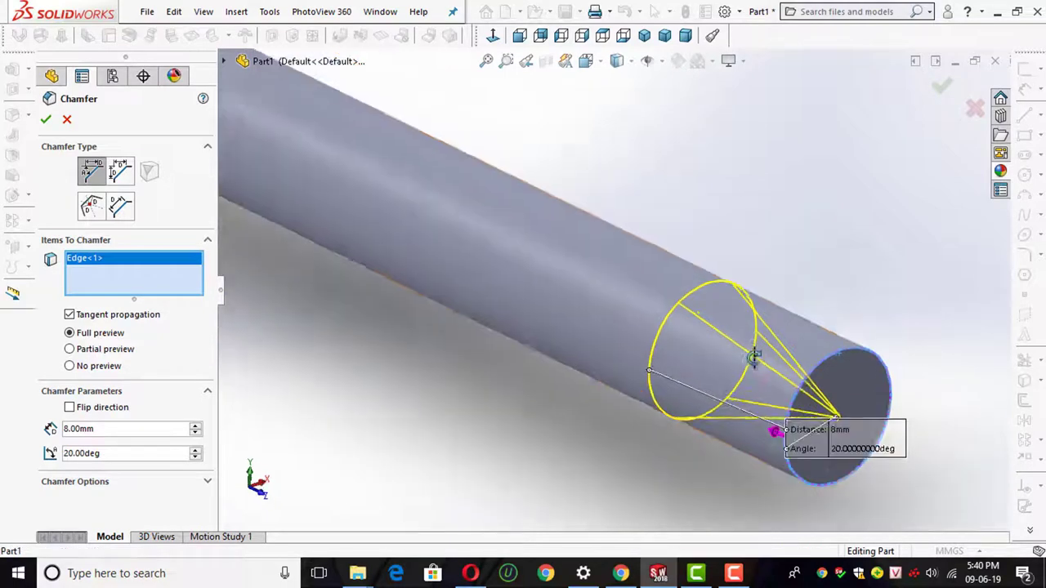
scroll(755, 355, down, 2)
scroll(789, 421, down, 1)
scroll(809, 433, up, 1)
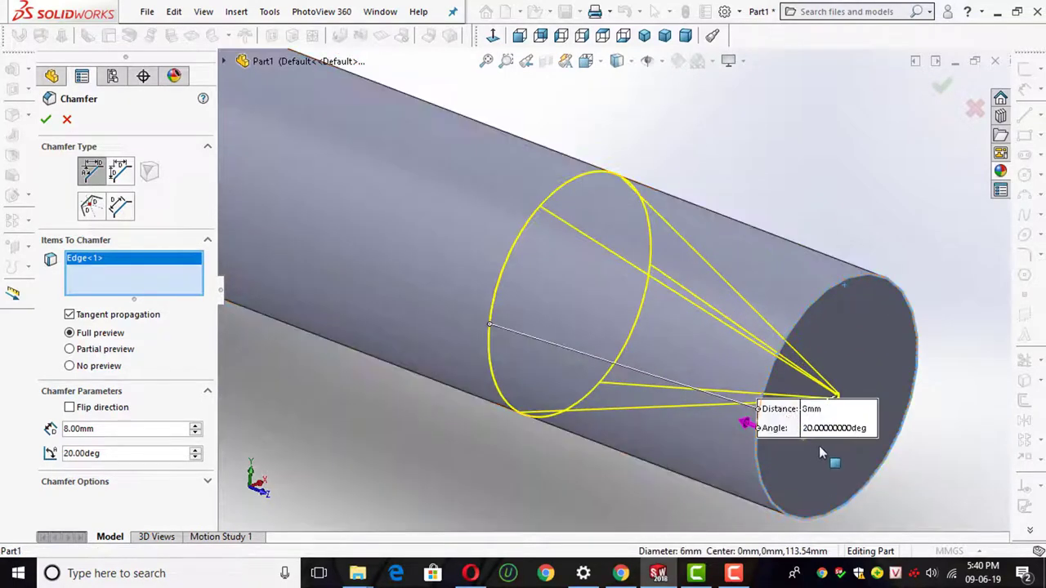
scroll(829, 451, up, 2)
scroll(777, 453, up, 1)
scroll(572, 270, down, 1)
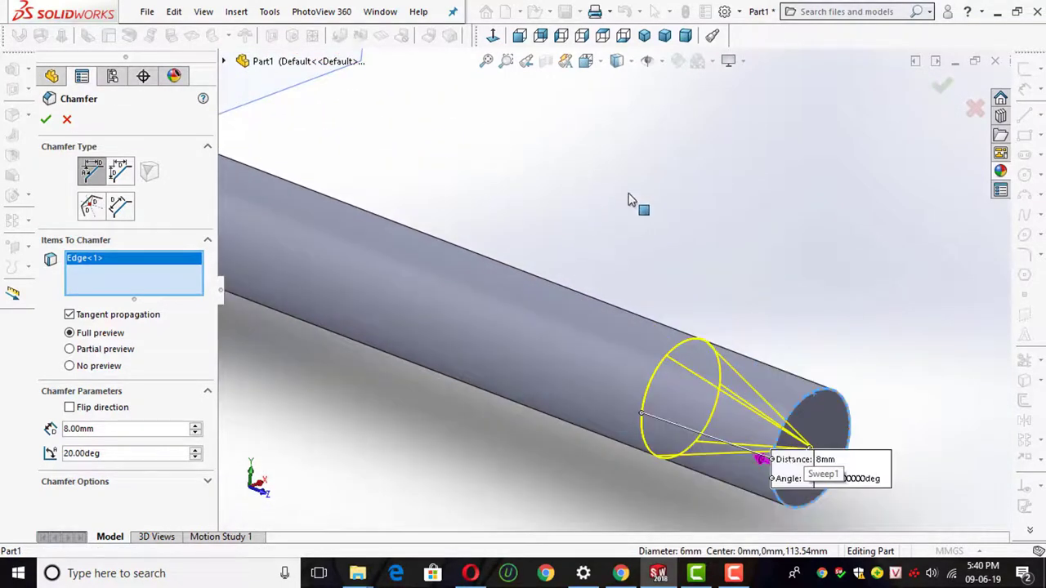
click(942, 85)
scroll(776, 286, up, 2)
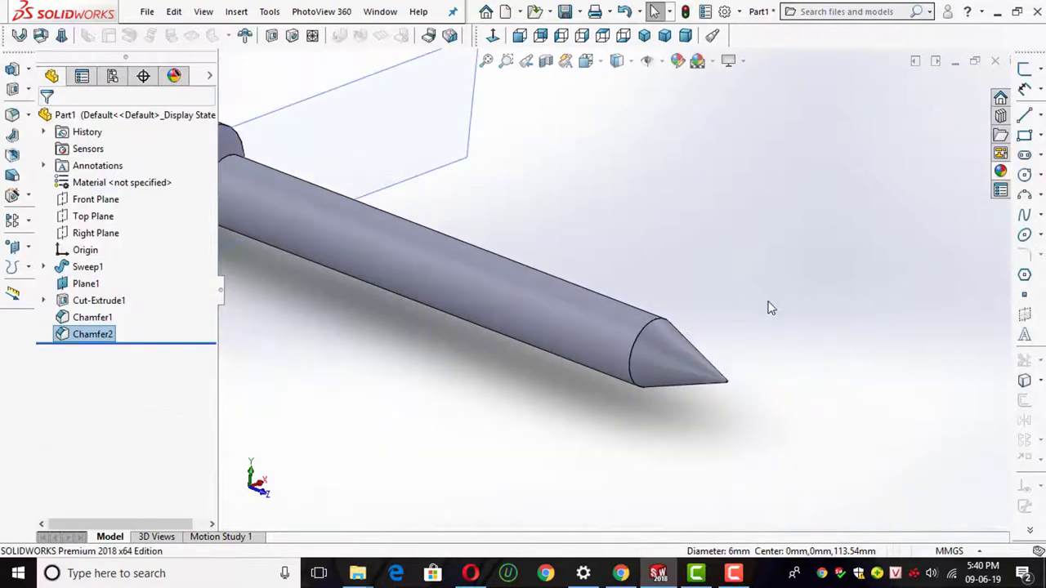
scroll(546, 301, up, 2)
scroll(405, 192, down, 2)
scroll(441, 213, down, 2)
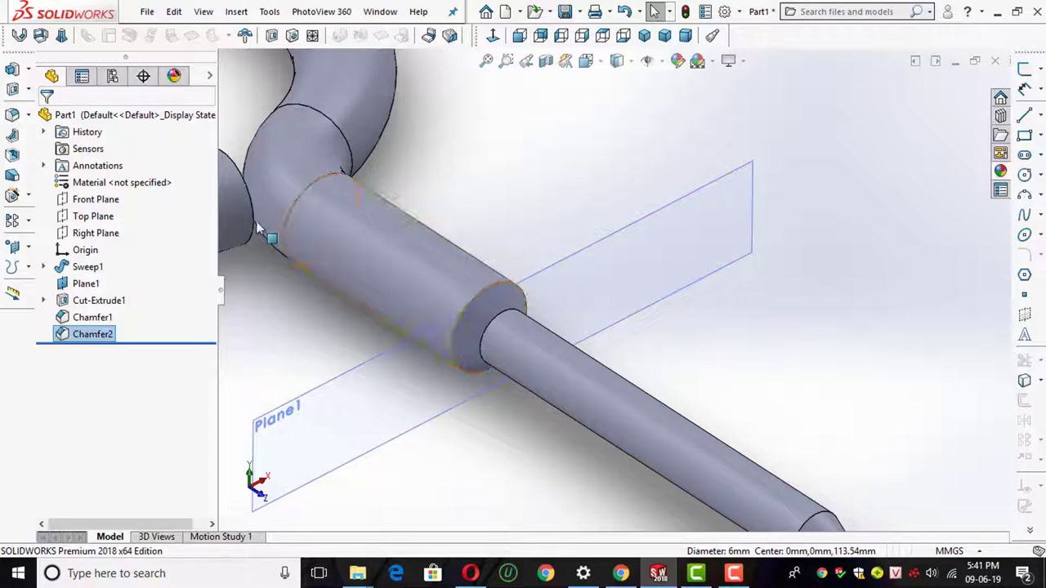
Apply a 1 mm fillet to the face where the ring joins the neck
click(14, 115)
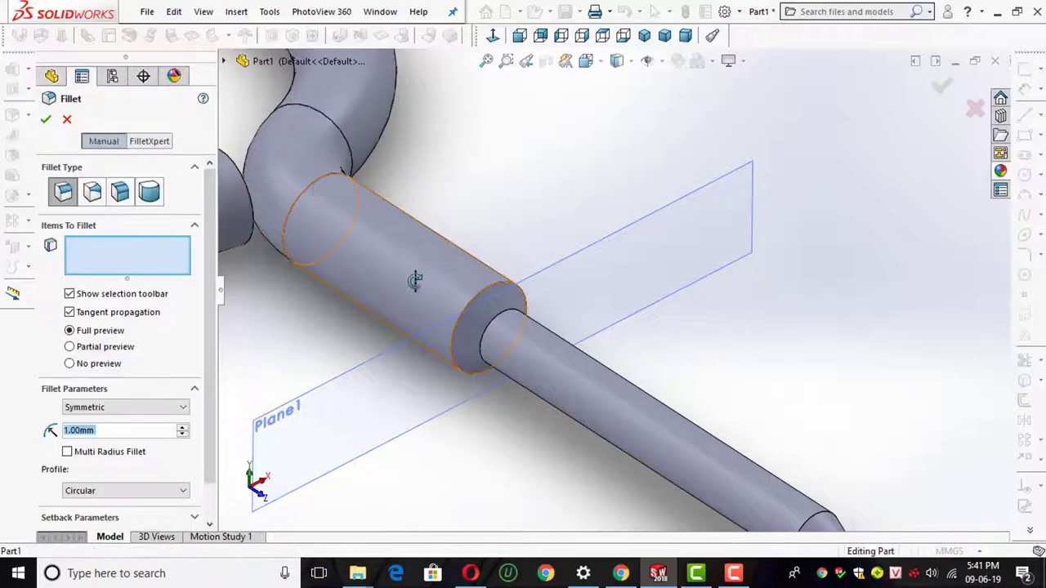
mouse_move(415, 278)
middle_down()
mouse_move(294, 68)
mouse_move(326, 119)
middle_up()
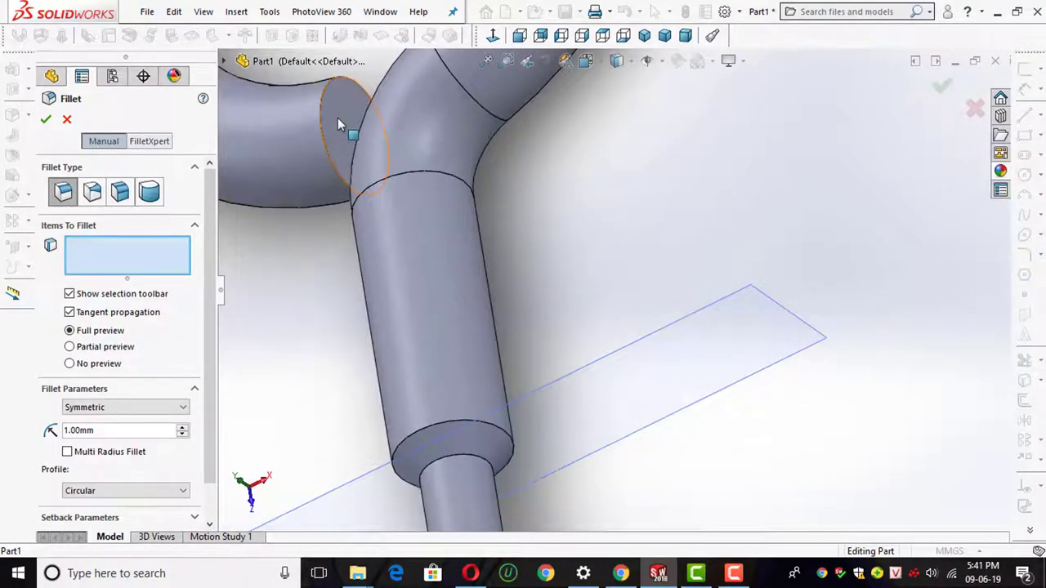
click(337, 118)
click(942, 86)
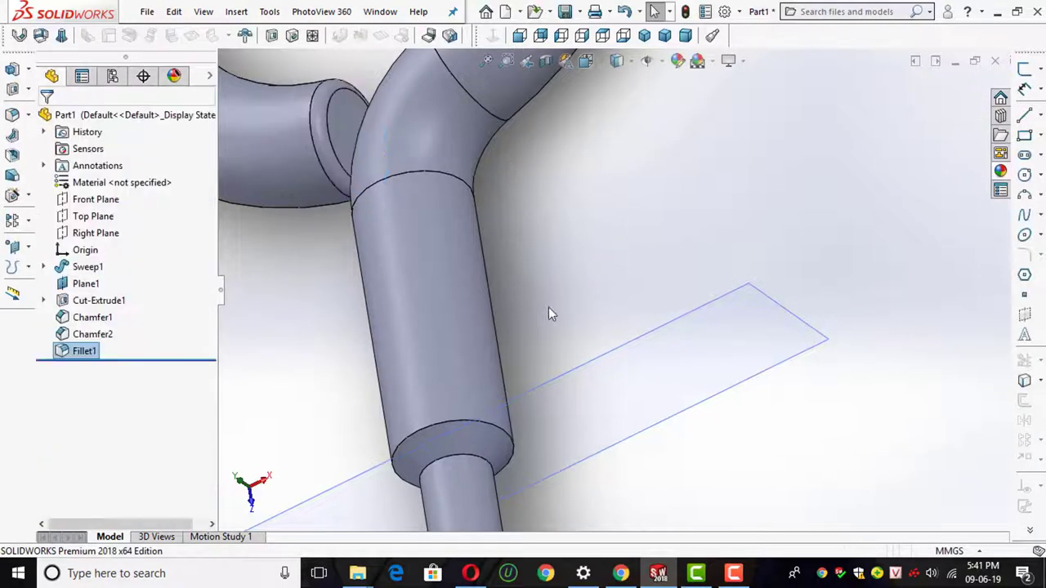
scroll(556, 298, up, 3)
middle_drag(560, 288, 548, 300)
scroll(559, 346, up, 3)
scroll(646, 309, down, 3)
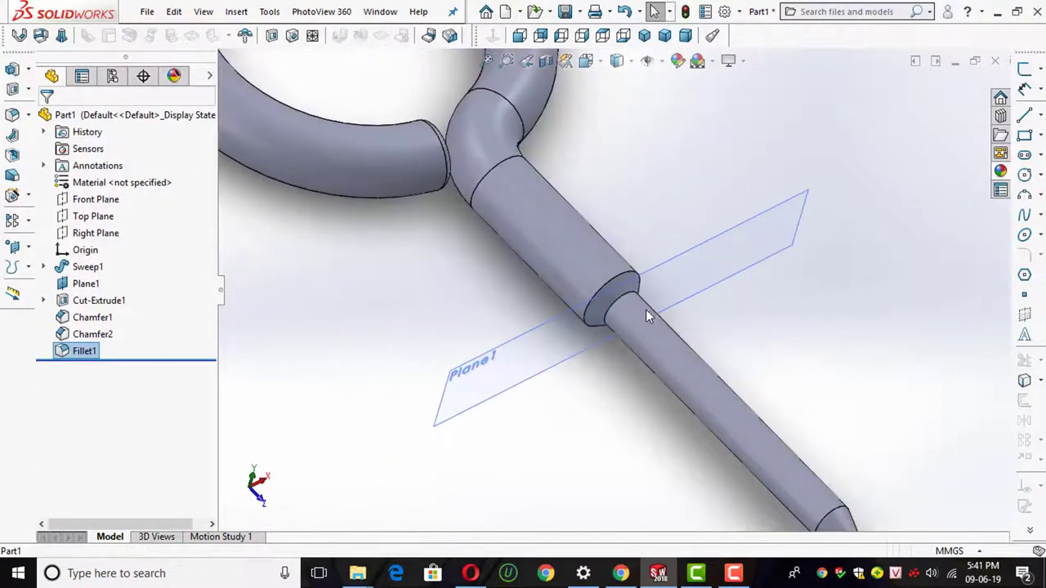
scroll(668, 272, down, 1)
Start a sketch on Plane1 and draw a circle centred on the origin
click(1025, 69)
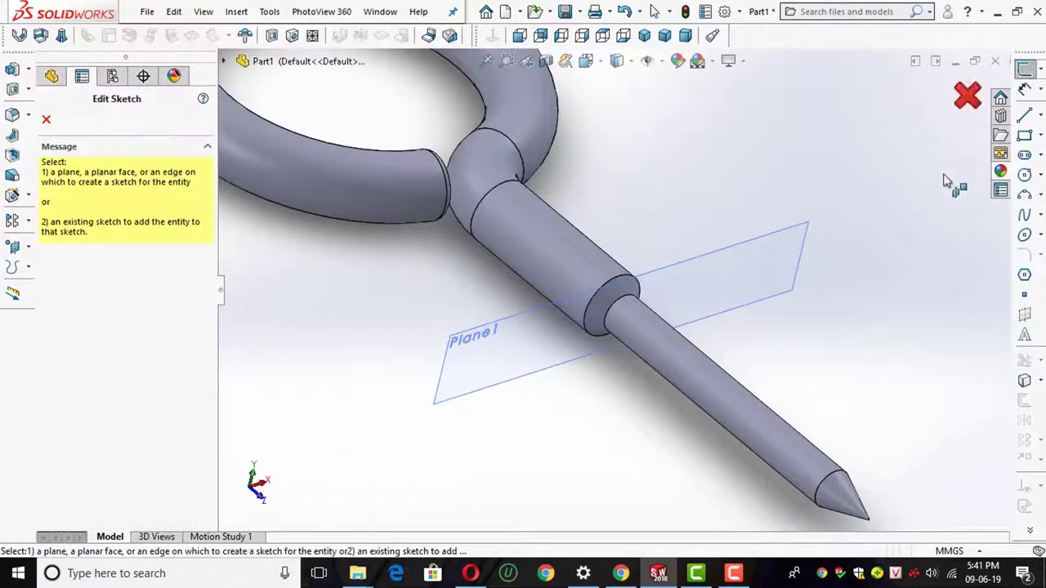
click(752, 290)
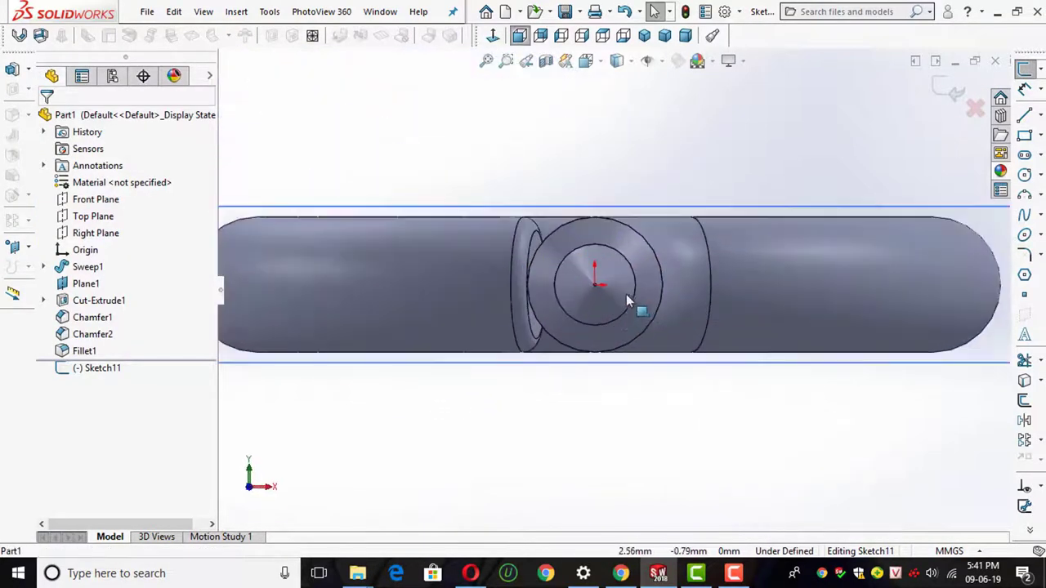
click(1025, 174)
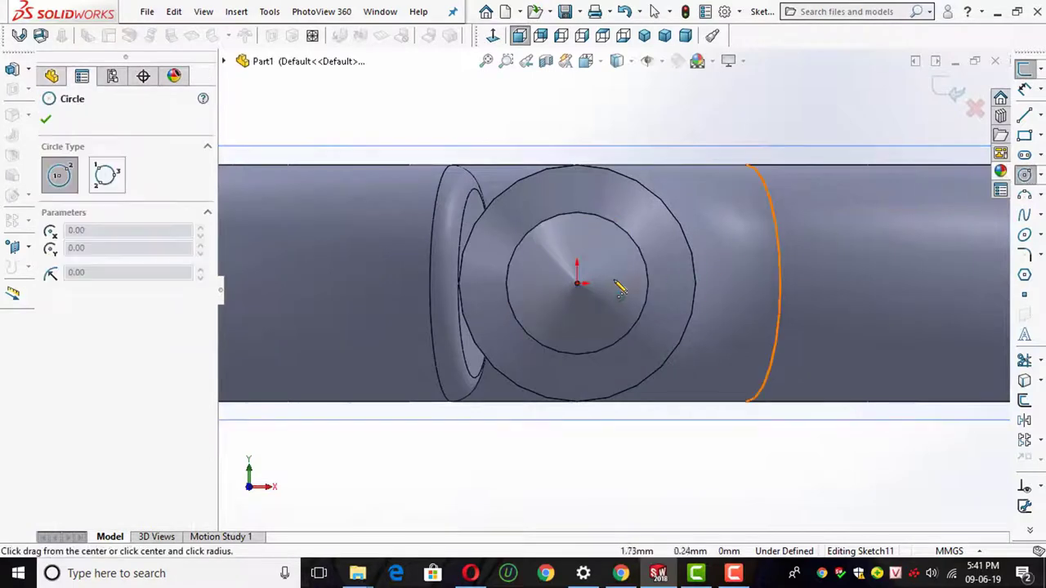
click(577, 284)
click(671, 128)
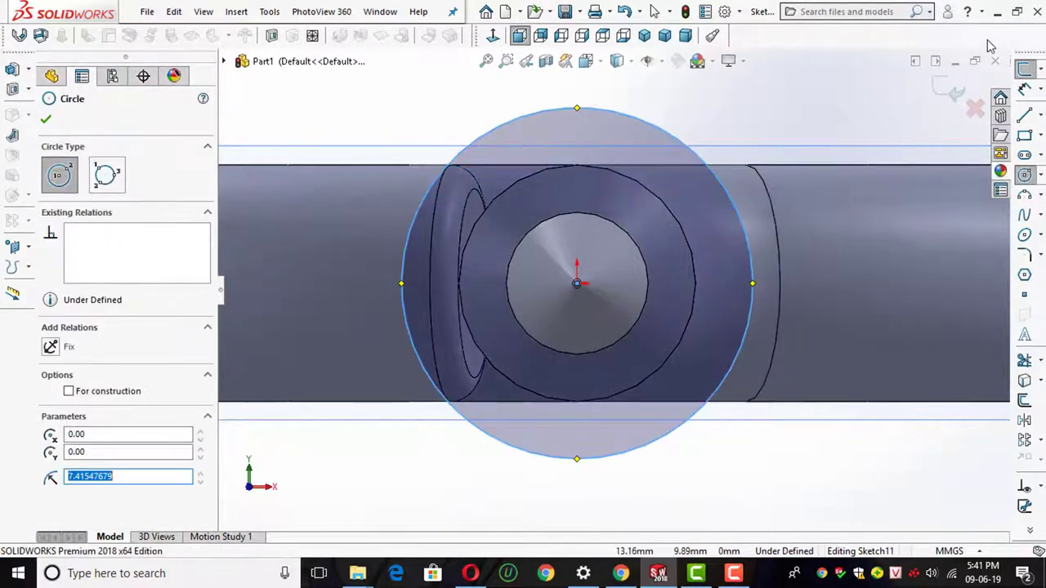
Dimension the circle to 6 mm diameter and exit the sketch
click(1027, 90)
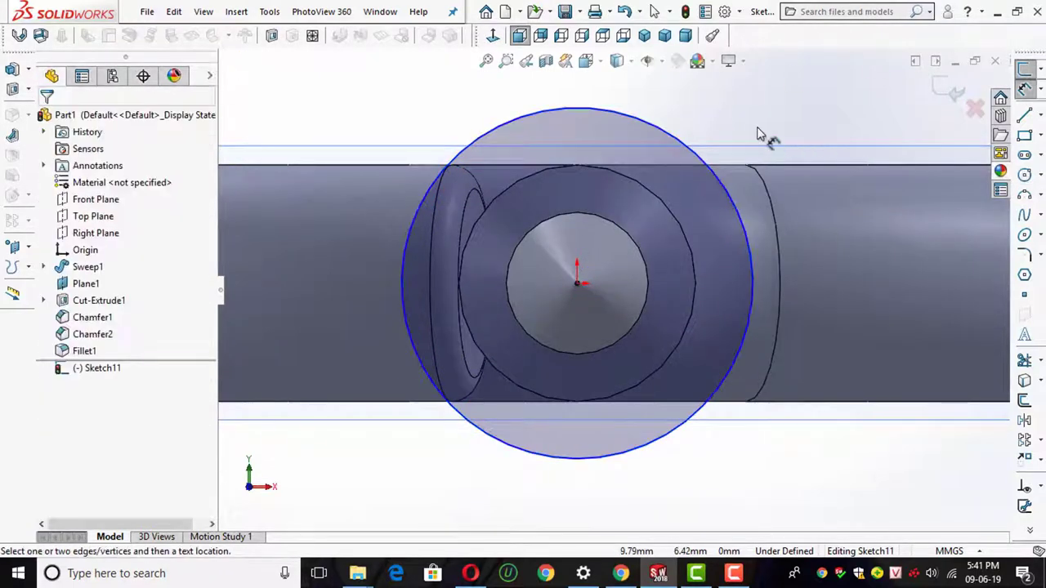
click(687, 147)
click(703, 115)
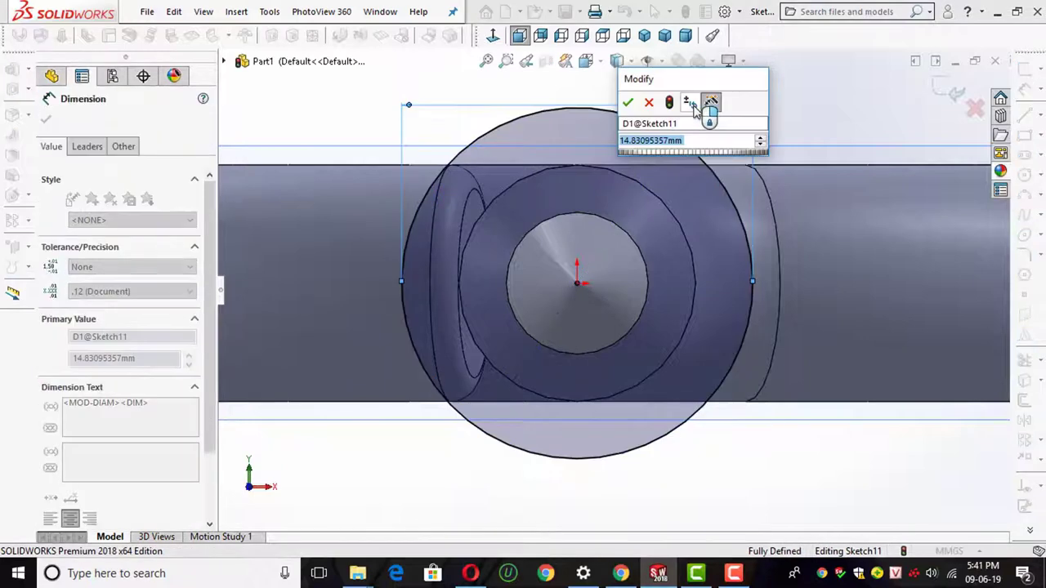
text(6)
key(Return)
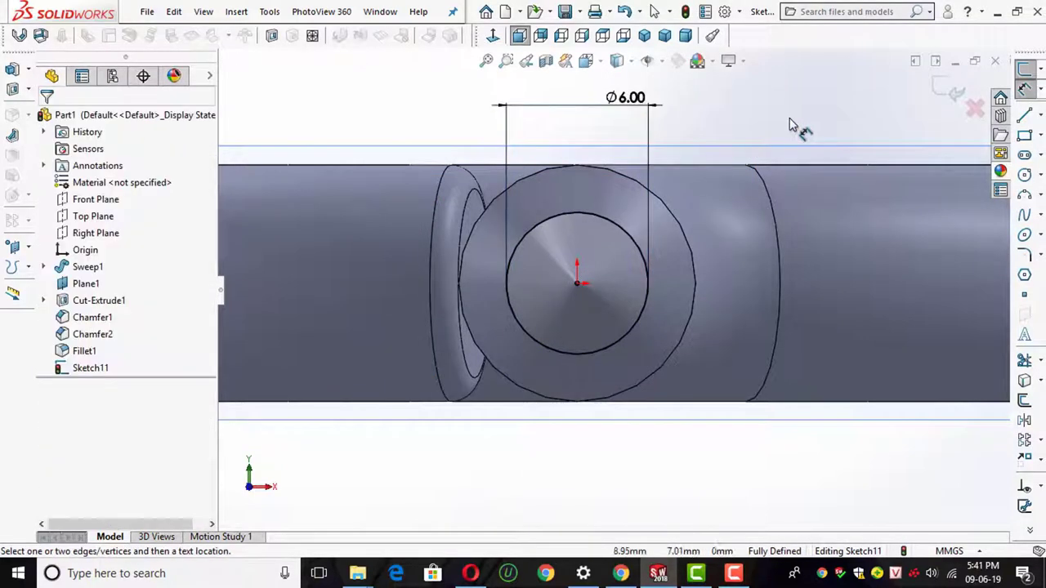
click(957, 93)
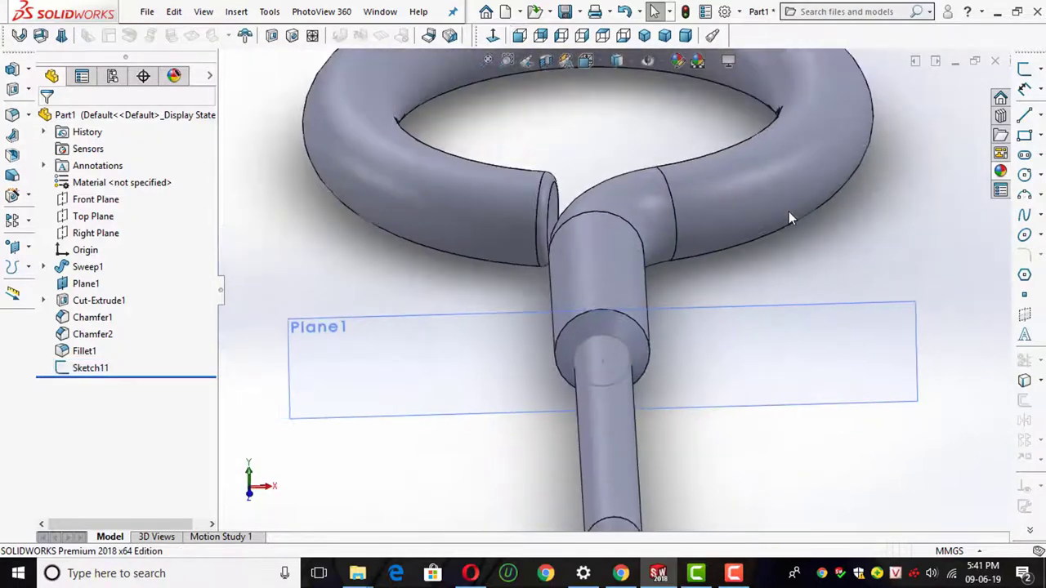
Hide the Sweep1 body to view the new sketch on its own
click(781, 189)
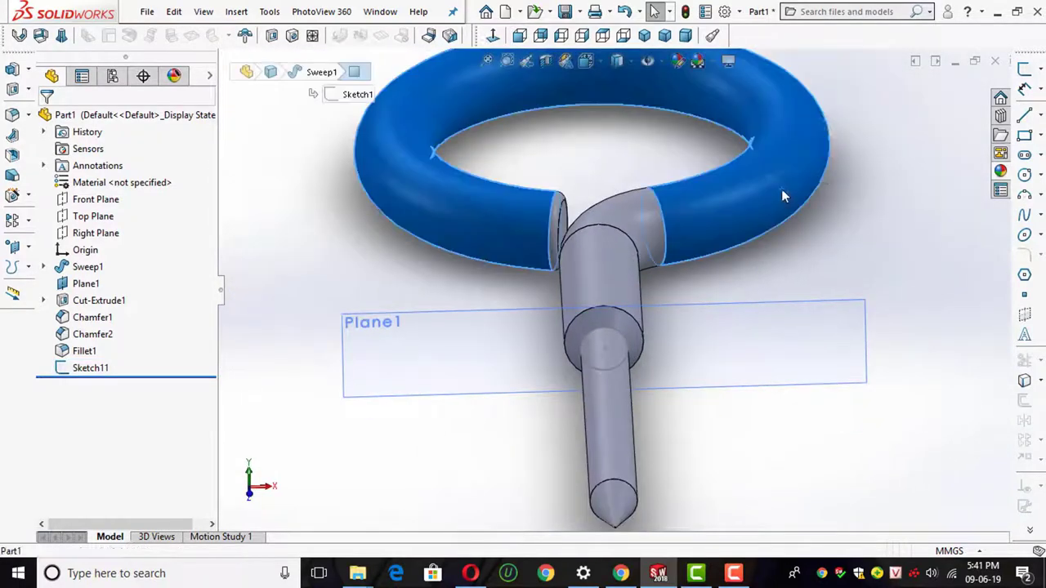
click(849, 143)
mouse_move(786, 249)
middle_down()
mouse_move(766, 240)
mouse_move(666, 290)
mouse_move(676, 309)
middle_up()
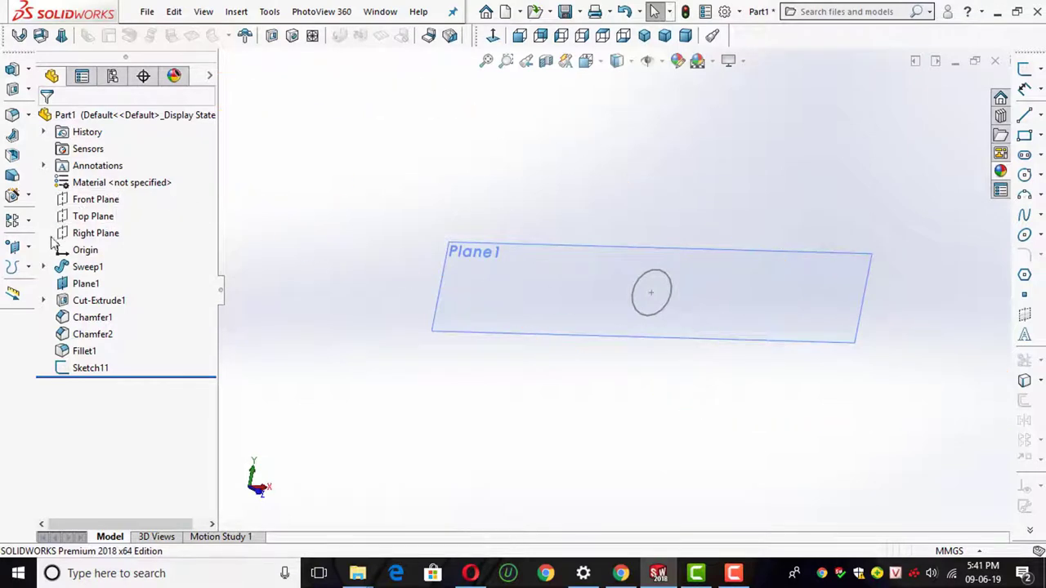
Show Sweep1 again so the ring and pointed shank reappear
click(29, 268)
click(387, 193)
click(103, 273)
click(116, 244)
click(759, 251)
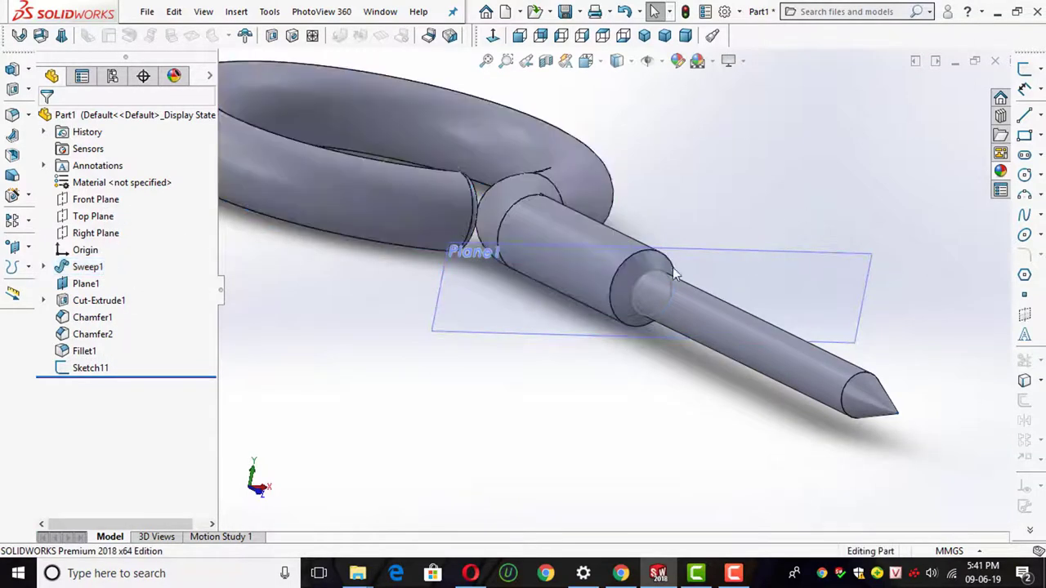
Start a helix based on the shank's circular edge
click(27, 270)
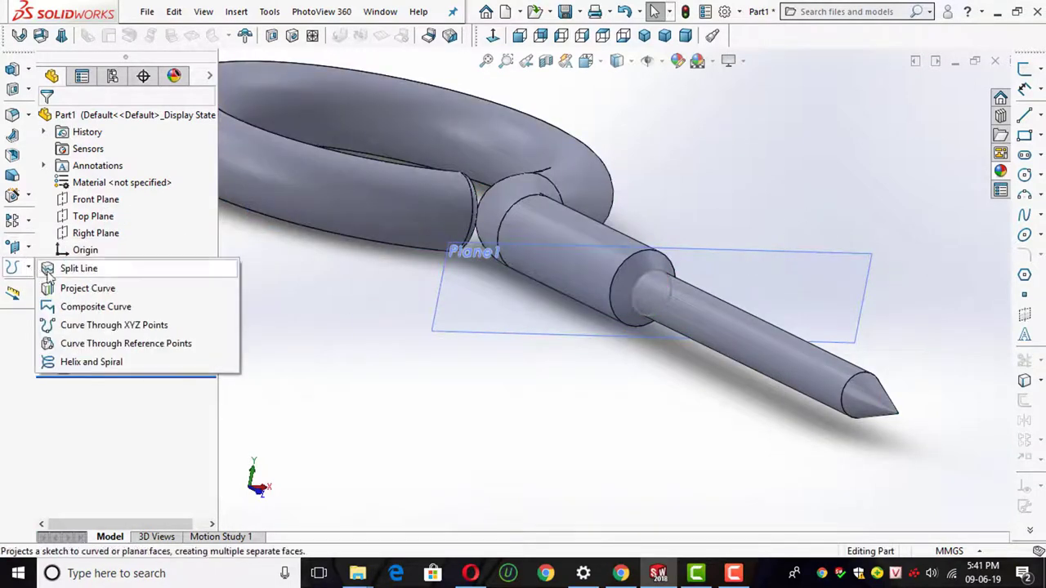
click(50, 365)
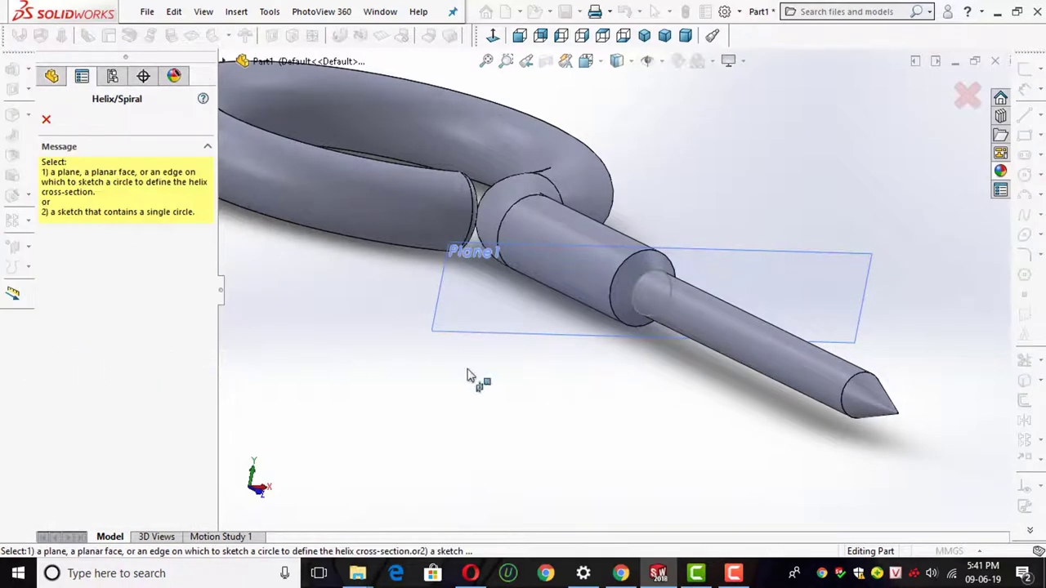
click(632, 309)
middle_drag(830, 315, 752, 433)
scroll(753, 433, down, 3)
scroll(730, 369, down, 3)
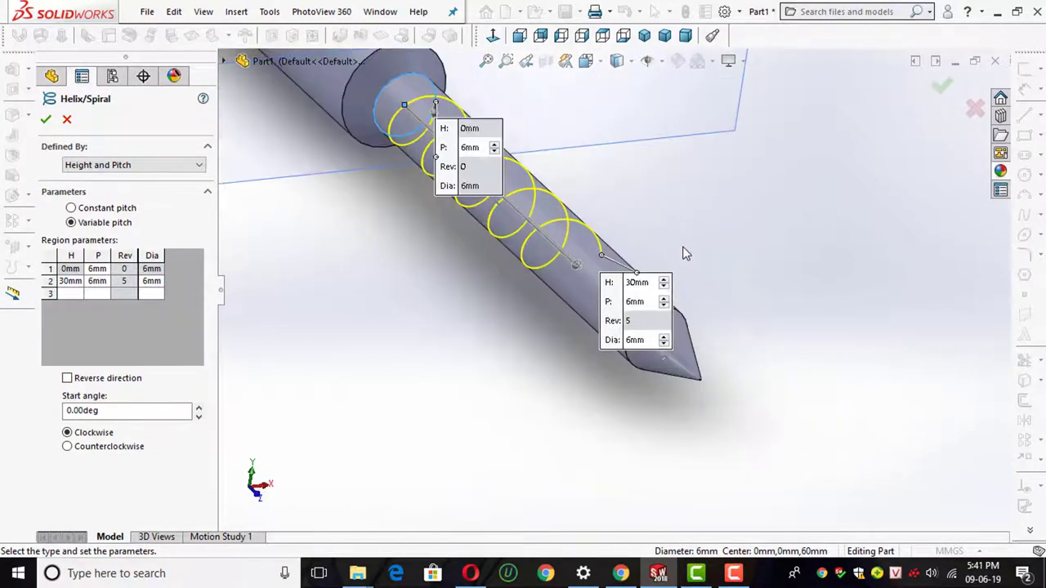
Define the helix by height and pitch, variable pitch, with region 2 height 40 mm
click(184, 168)
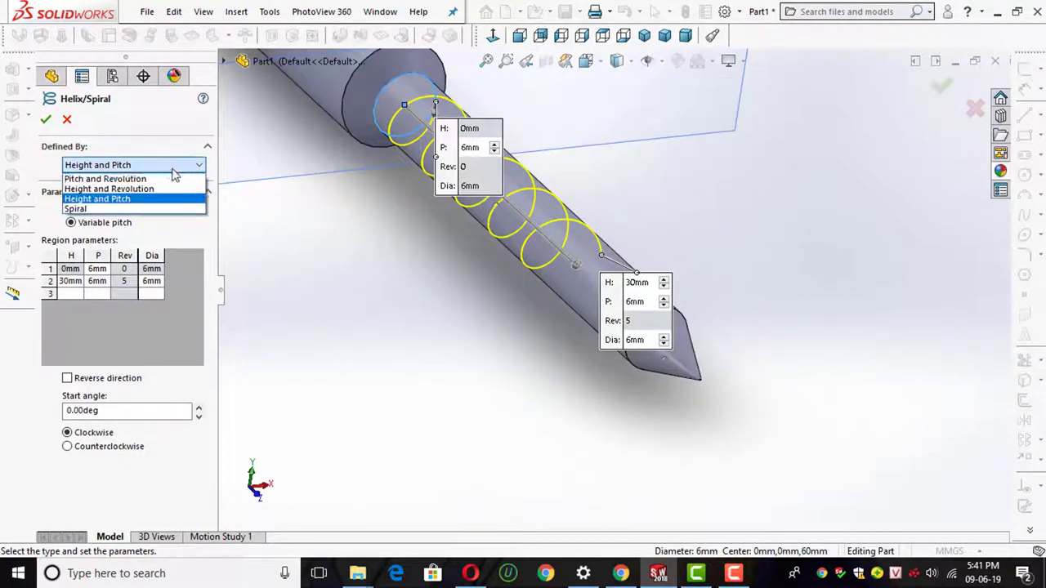
click(143, 200)
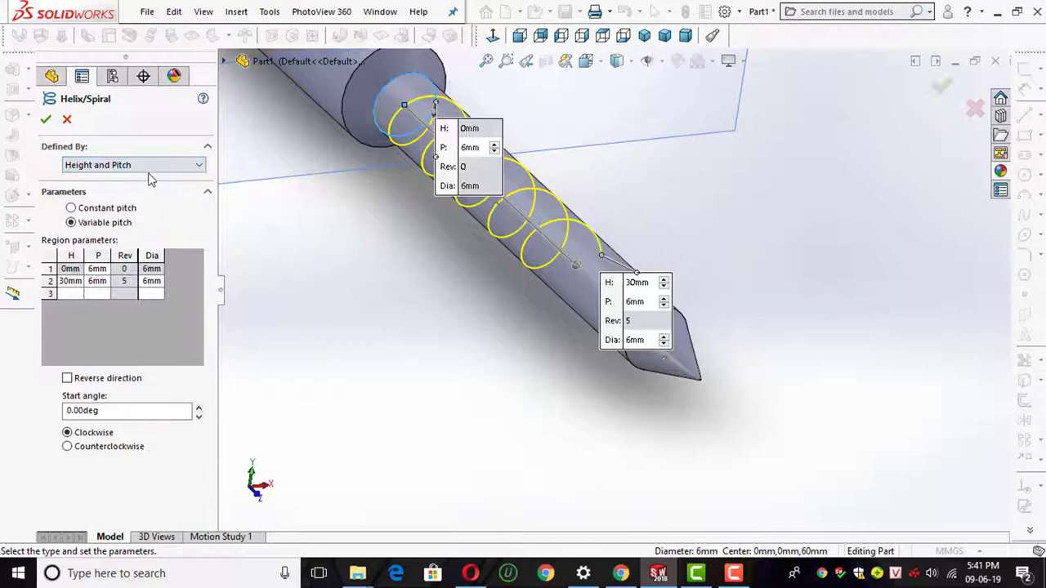
click(72, 208)
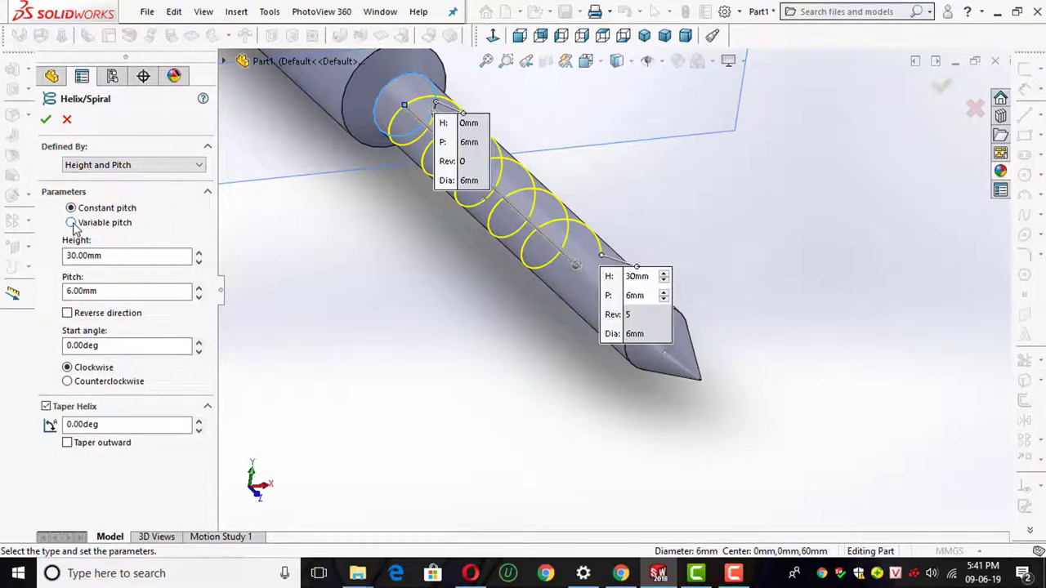
click(72, 223)
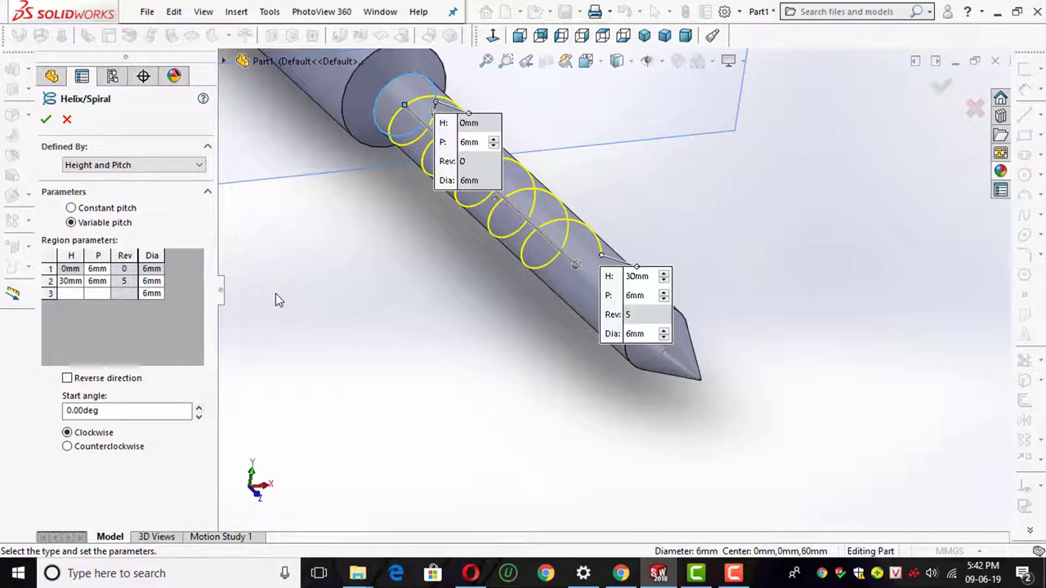
click(72, 281)
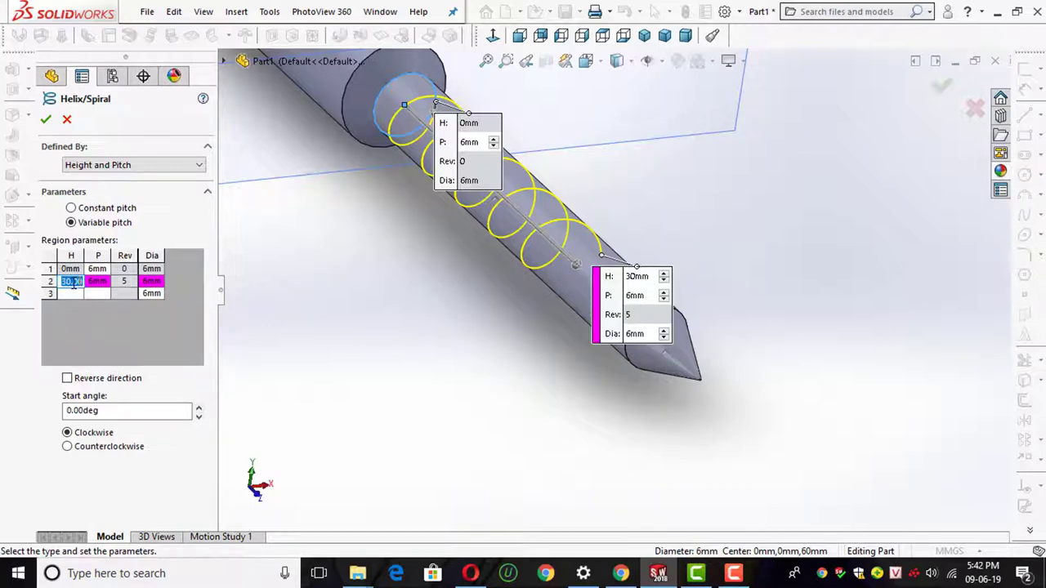
text(40)
key(Return)
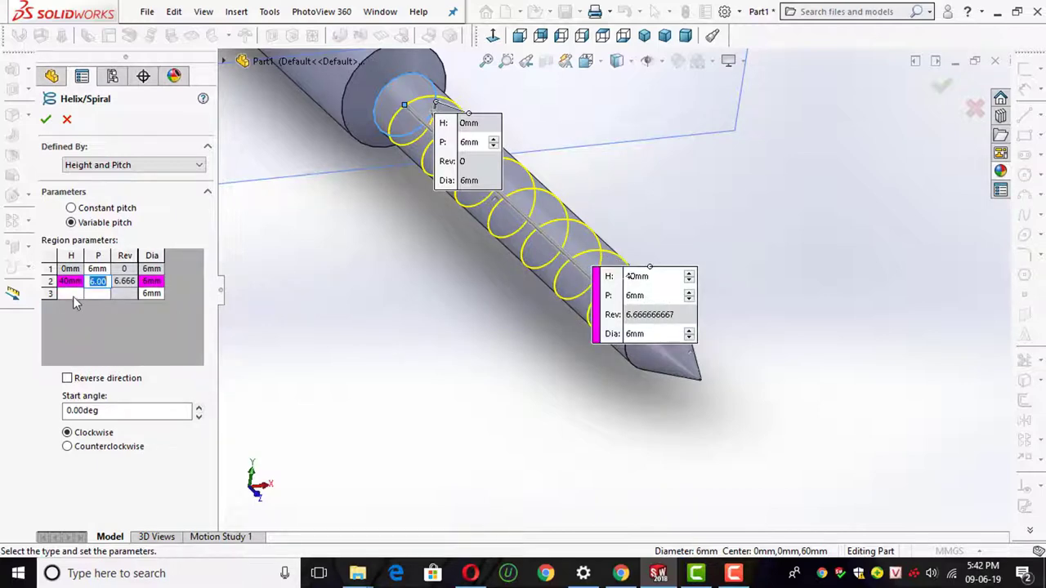
click(72, 294)
key(Tab)
click(99, 270)
key(Return)
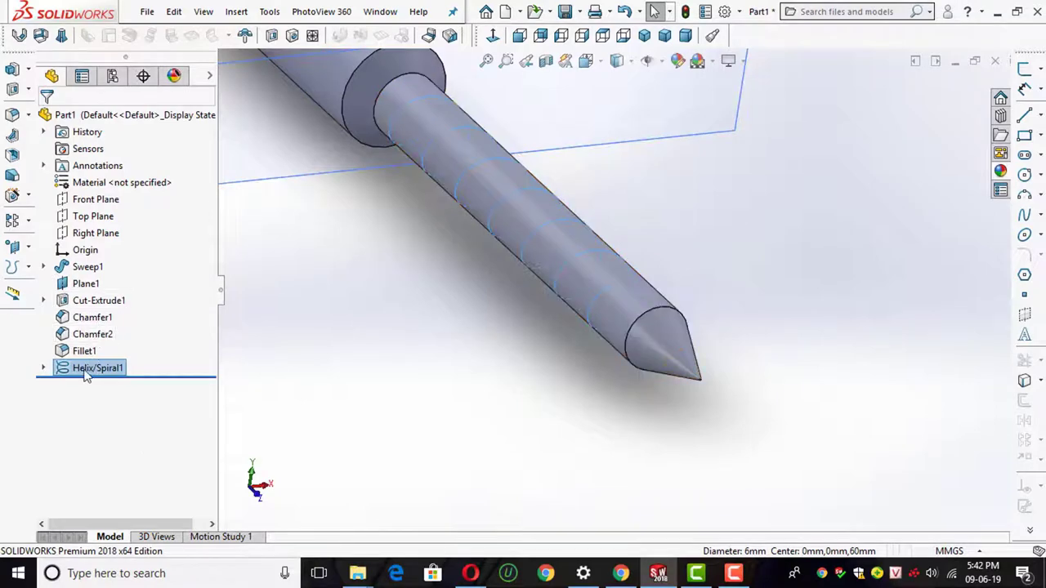
Reopen Helix/Spiral1 for editing and set pitch 5 mm in the first two regions
right_click(84, 370)
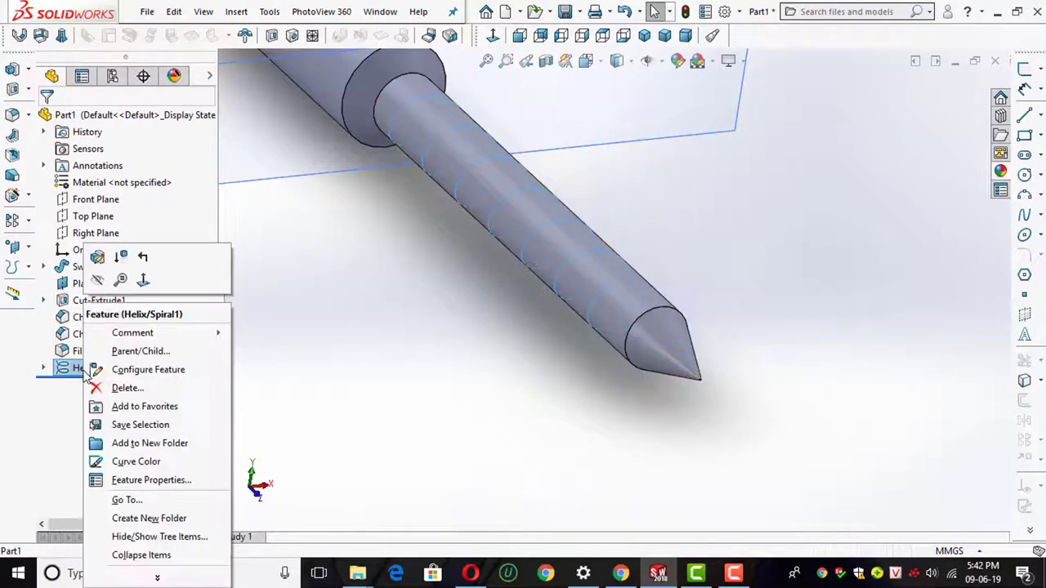
click(97, 259)
click(98, 269)
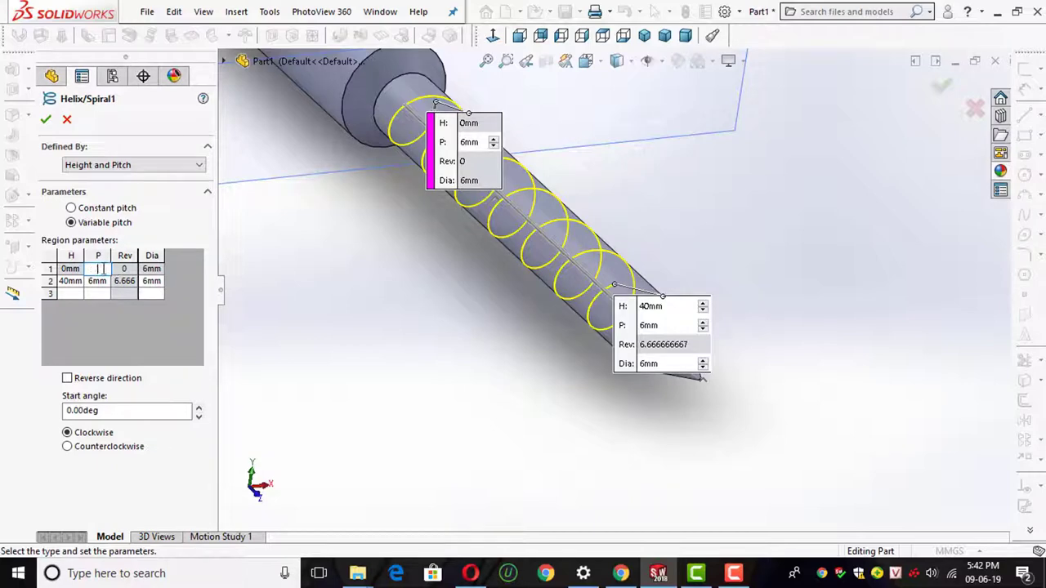
text(5)
click(98, 281)
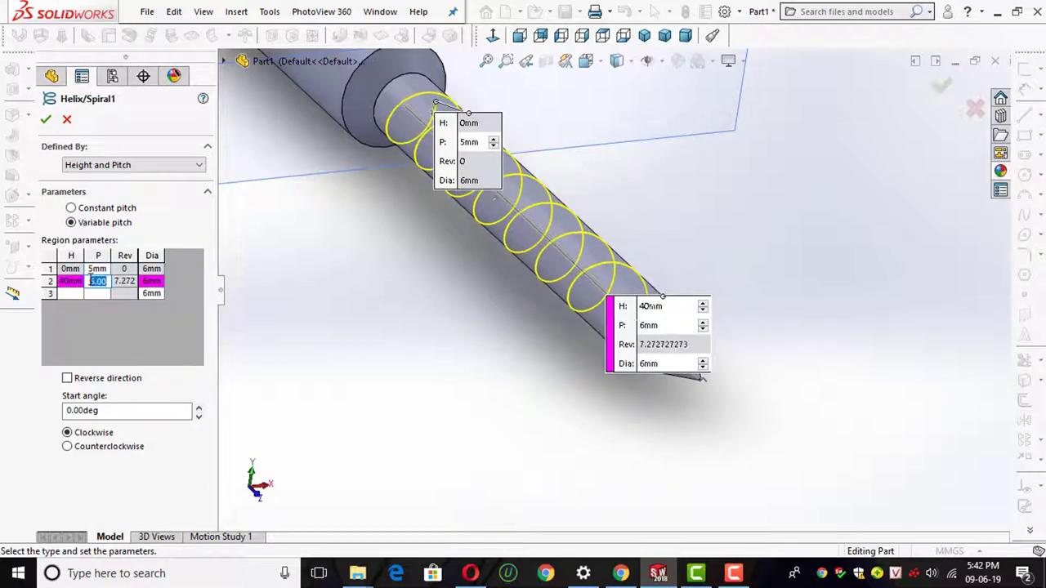
click(95, 294)
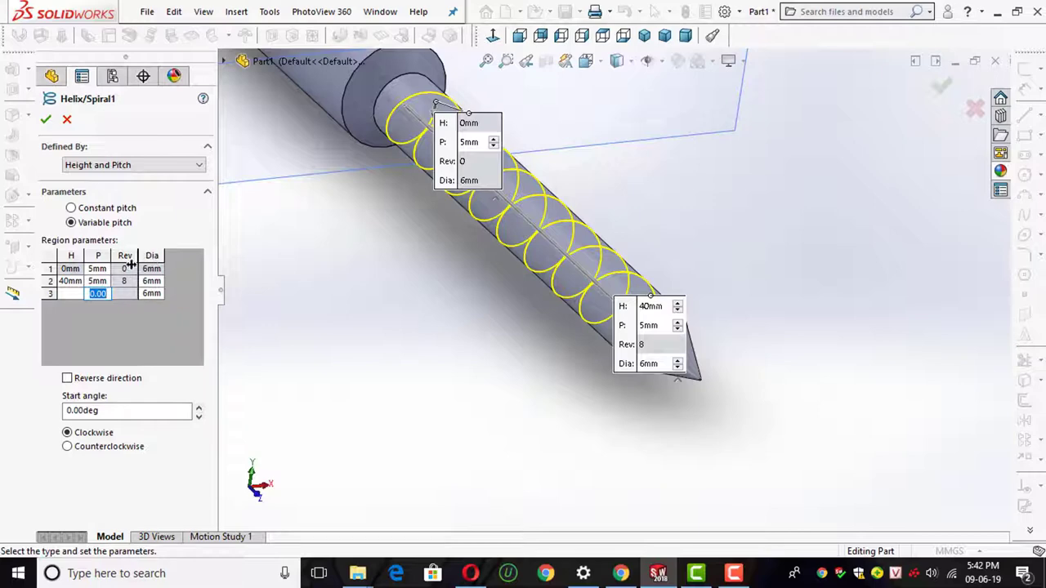
Add a third region with height 50 mm, pitch 5 mm and diameter 0.2 mm
click(72, 296)
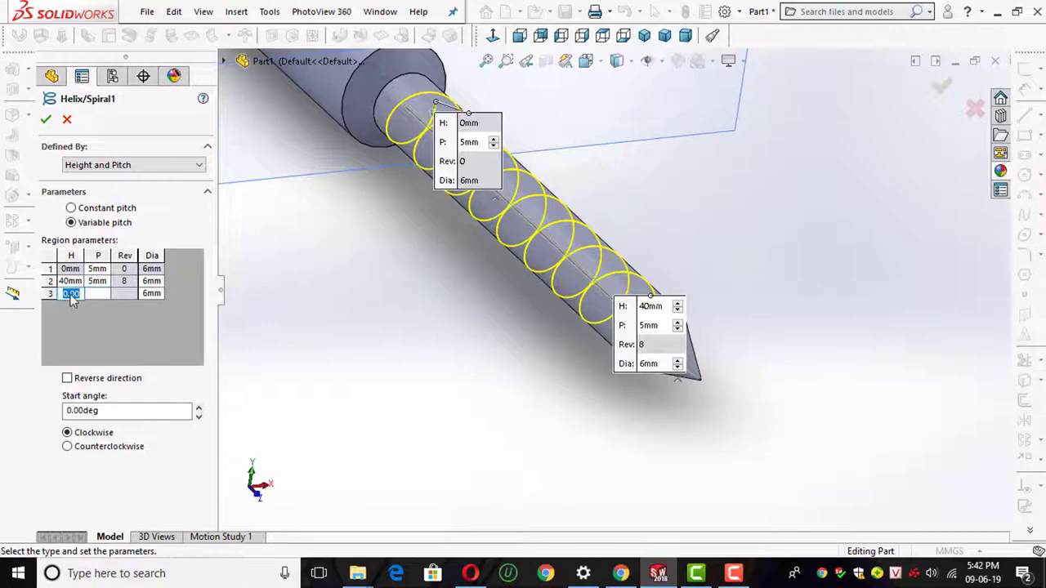
text(50)
click(97, 296)
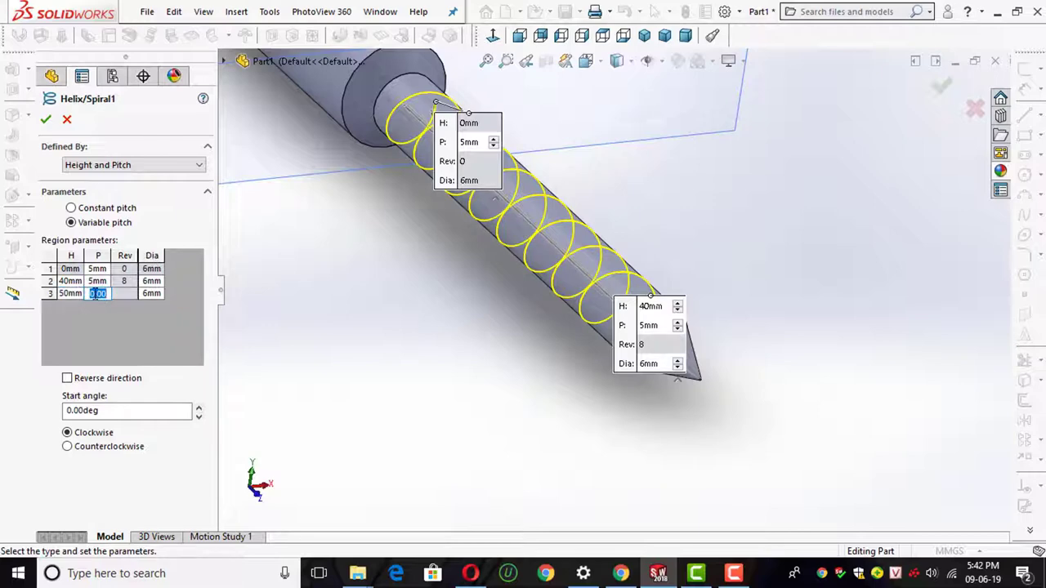
text(5)
click(151, 294)
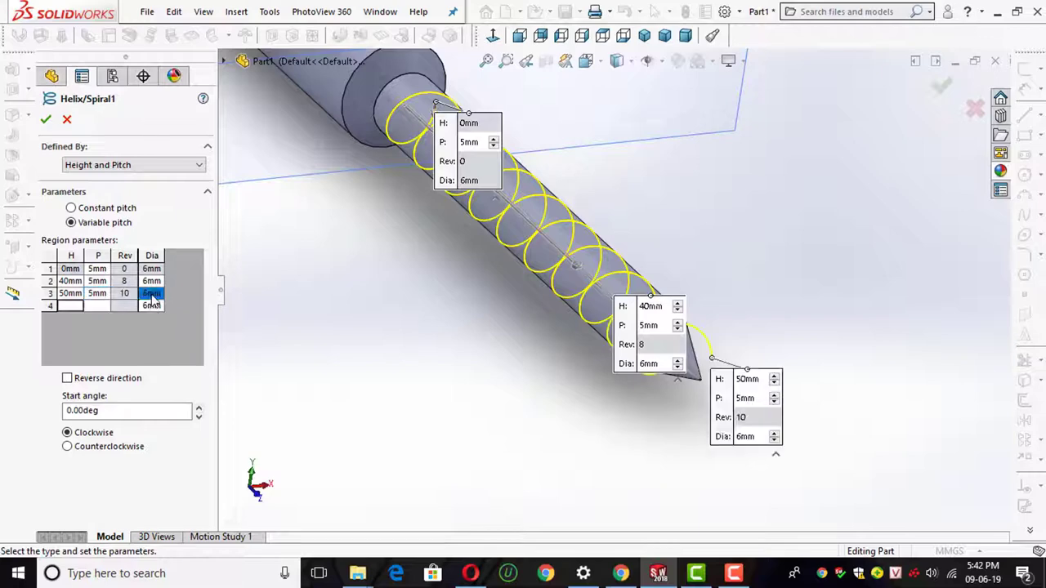
click(153, 296)
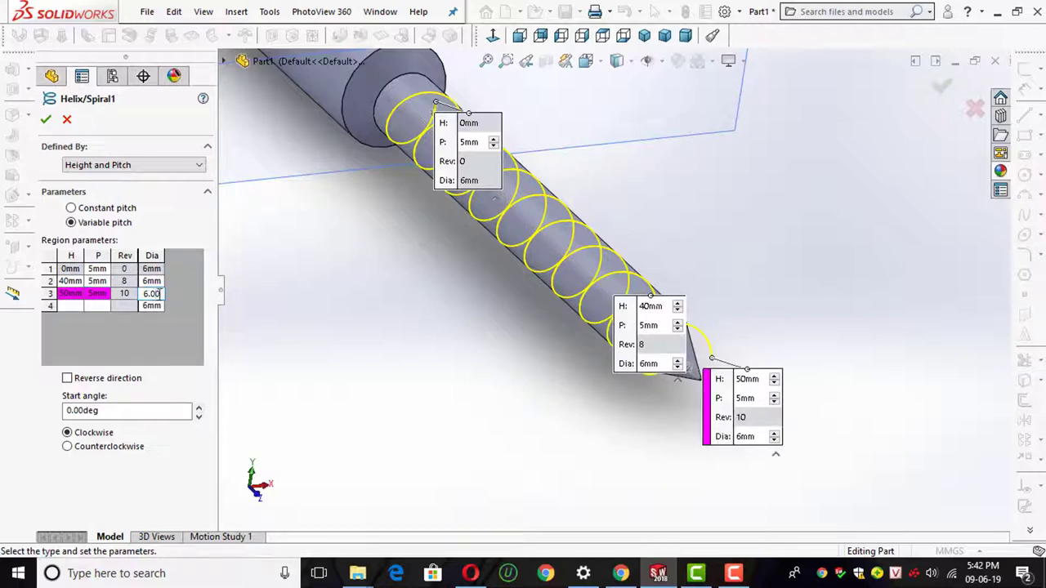
text(2)
key(Tab)
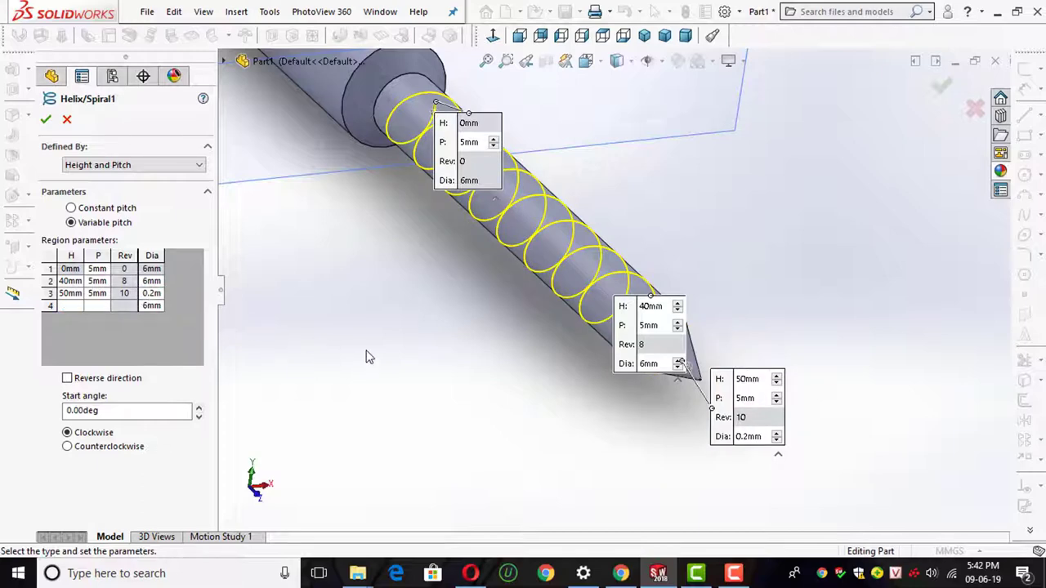
Move the second region's callout clear of the helix and accept the edited helix
mouse_move(372, 349)
middle_down()
mouse_move(367, 357)
mouse_move(490, 299)
mouse_move(548, 229)
mouse_move(491, 357)
mouse_move(495, 292)
mouse_move(542, 226)
middle_up()
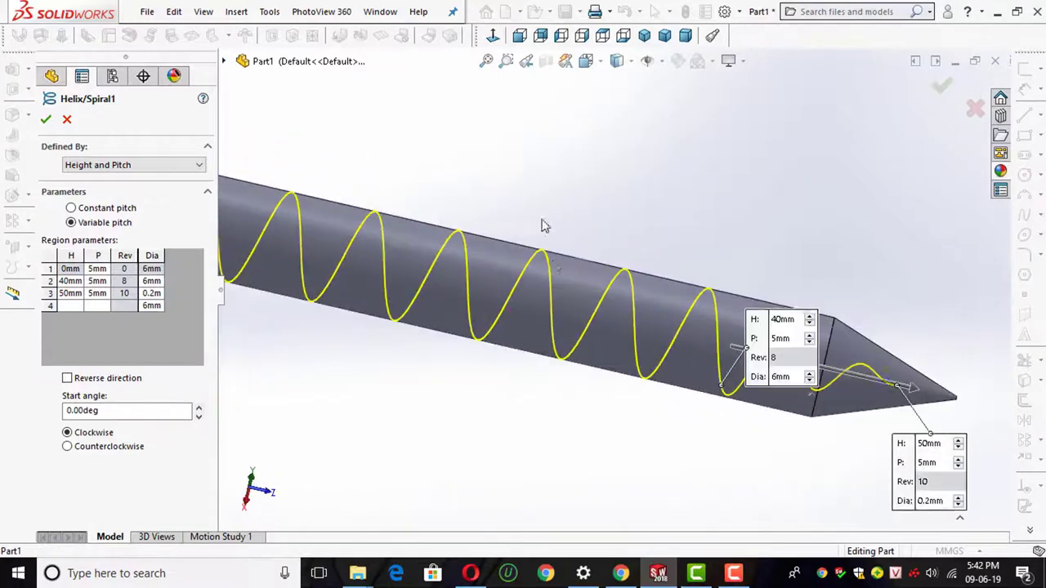
drag(760, 323, 730, 225)
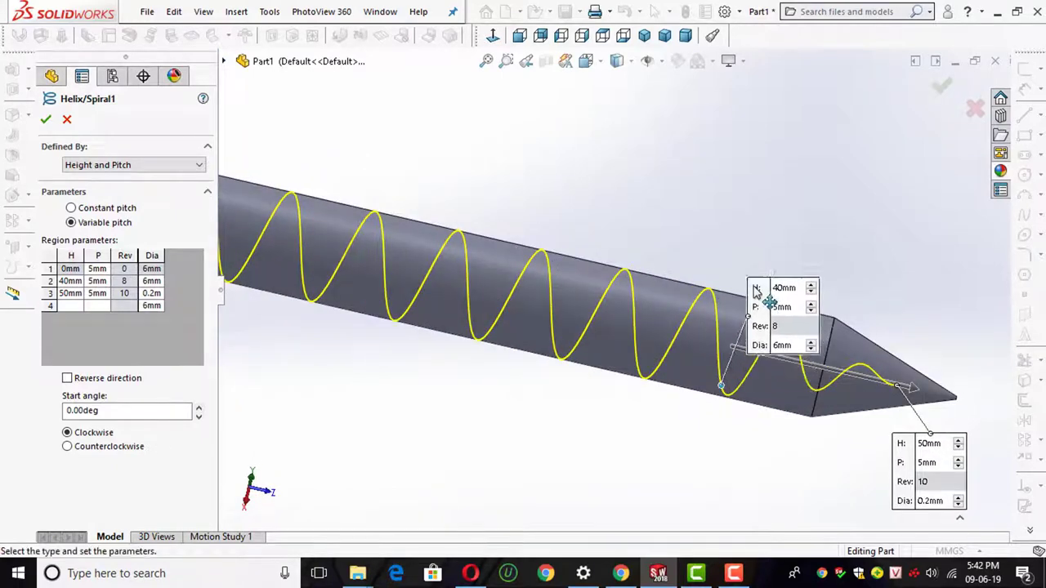
scroll(940, 409, down, 2)
scroll(842, 351, down, 3)
scroll(773, 327, down, 1)
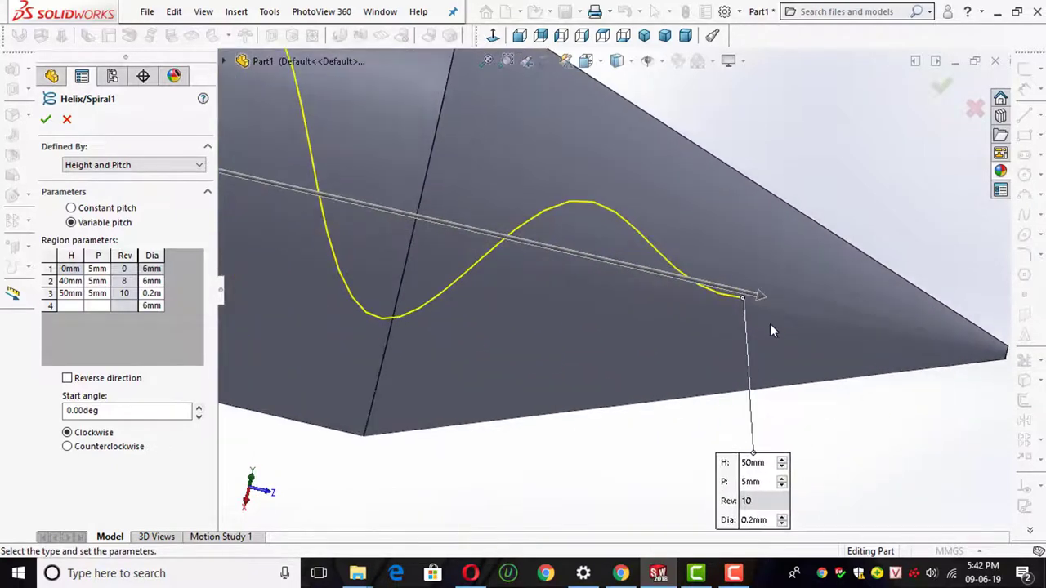
scroll(770, 323, up, 2)
scroll(770, 324, up, 1)
scroll(629, 277, down, 2)
scroll(490, 234, down, 1)
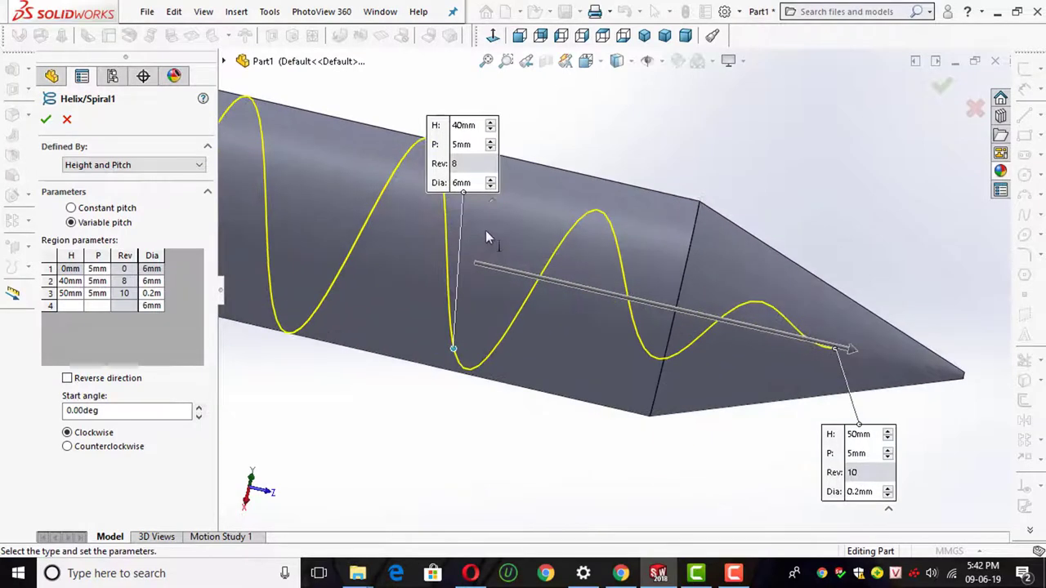
click(46, 120)
Hide Plane1 in the graphics area, leaving the helix on the shank clearly visible
scroll(365, 246, up, 3)
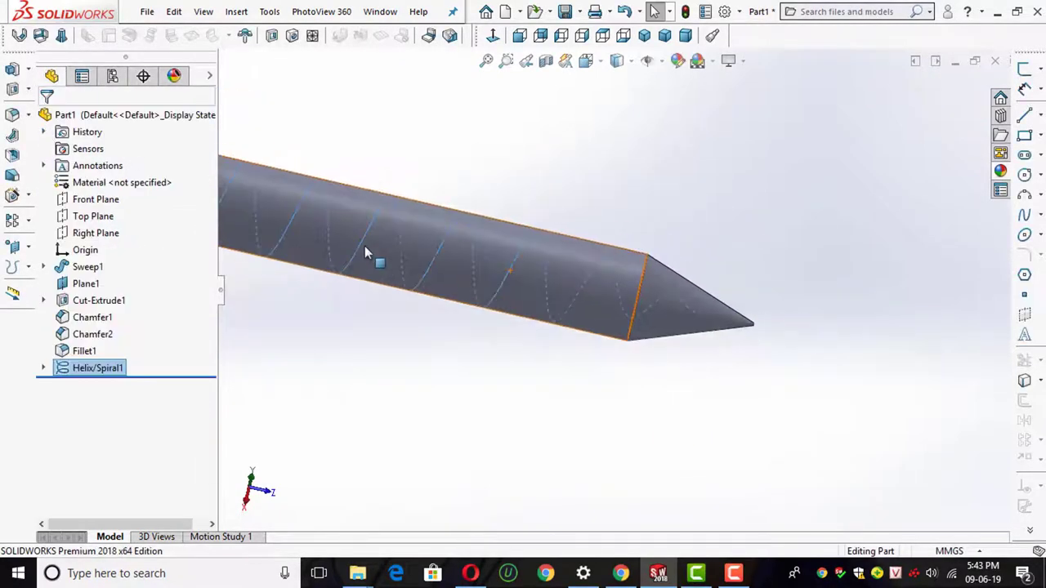
scroll(364, 246, up, 1)
scroll(360, 223, down, 1)
scroll(362, 227, down, 1)
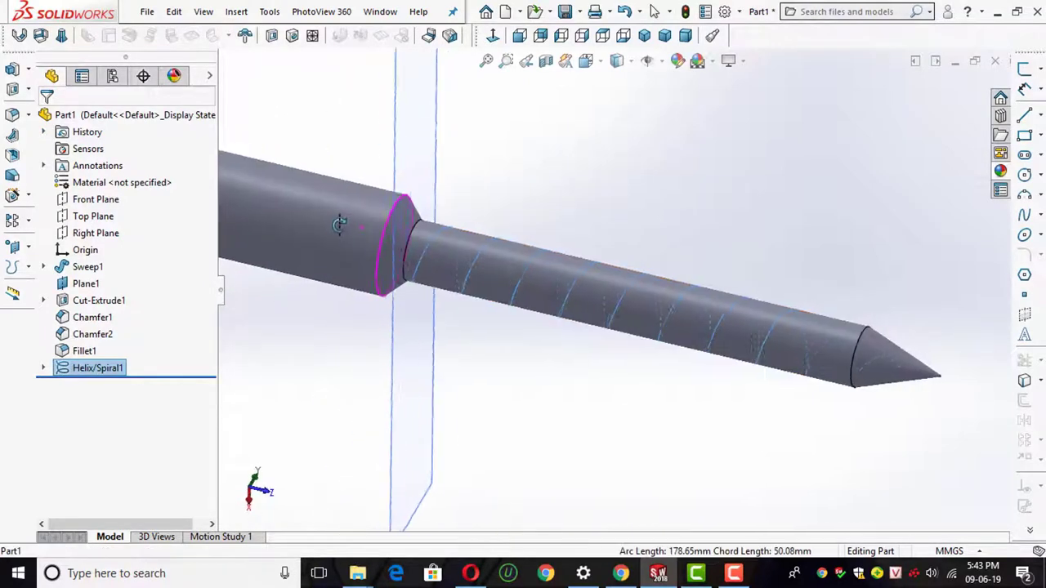
mouse_move(343, 226)
middle_down()
mouse_move(357, 215)
mouse_move(395, 227)
middle_up()
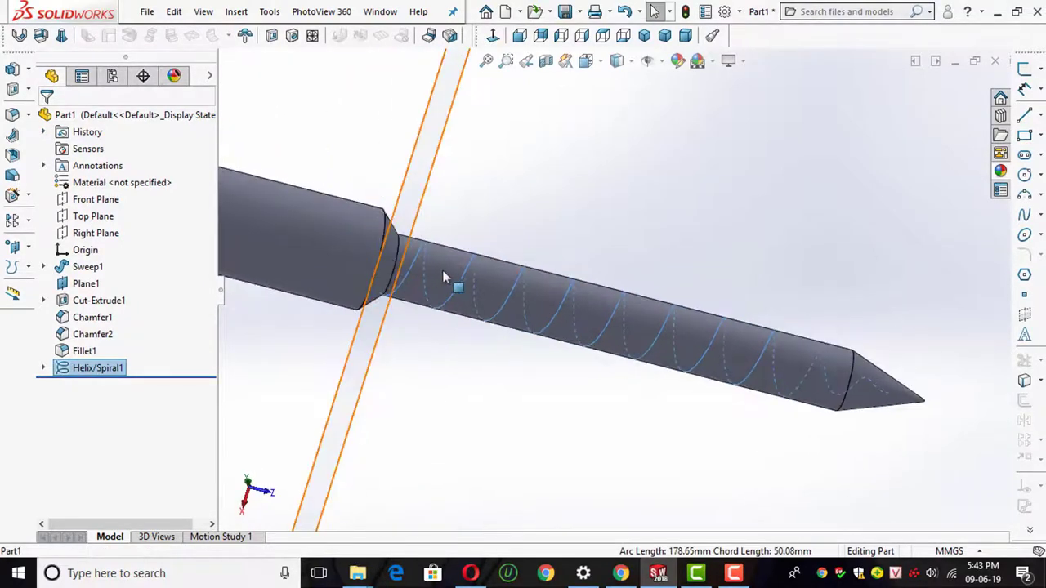
scroll(458, 245, up, 2)
click(507, 188)
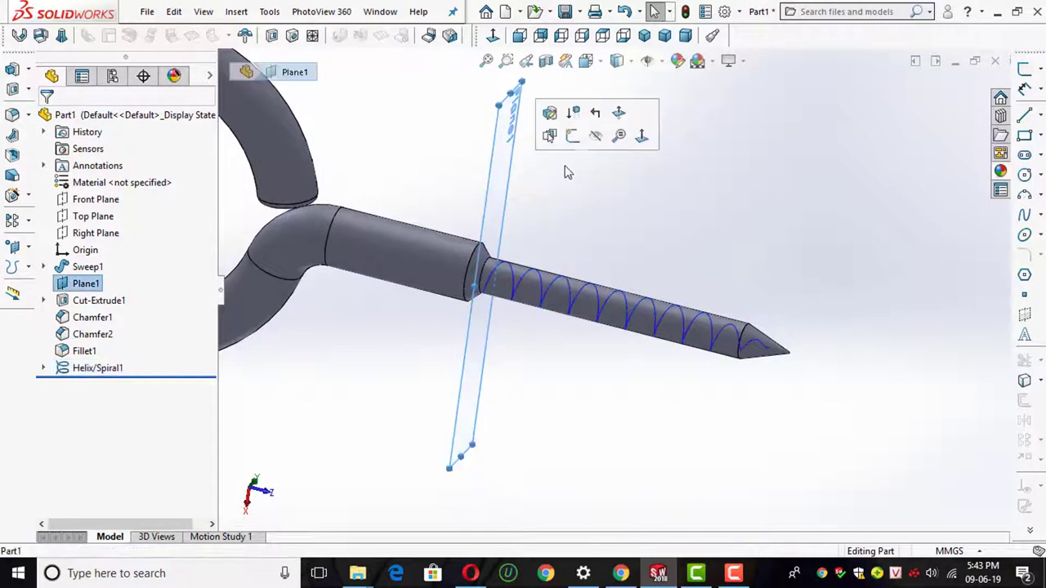
click(586, 137)
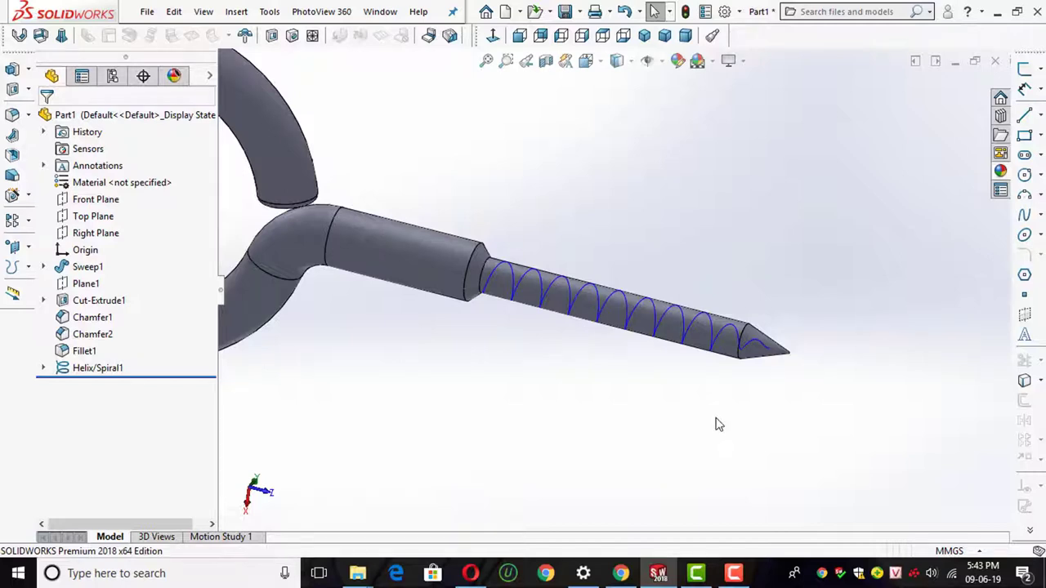
Start a new sketch, switch to the Top view, and expand the feature tree to choose a plane
click(1025, 69)
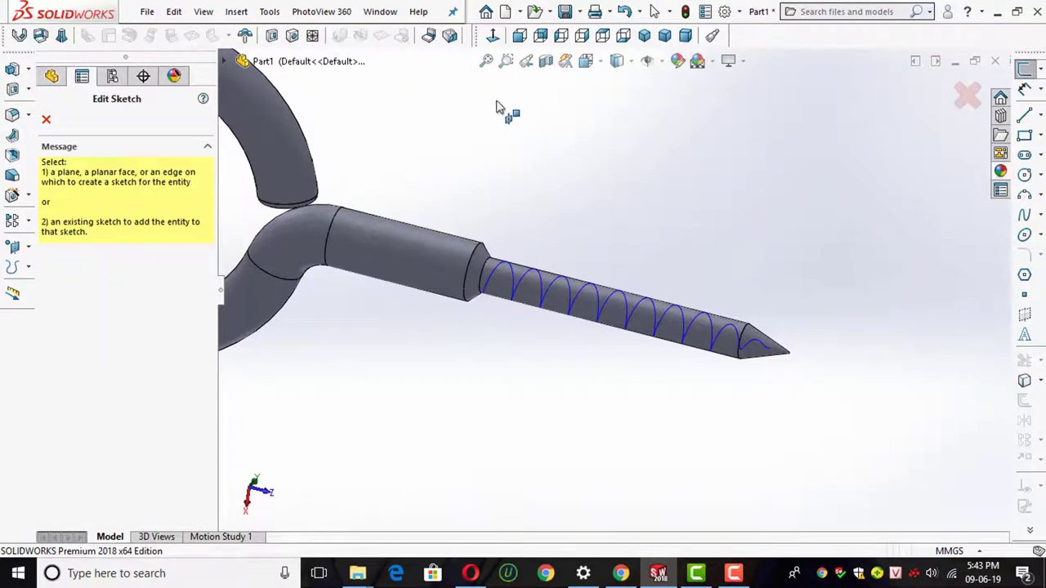
mouse_move(501, 110)
middle_down()
mouse_move(383, 314)
mouse_move(362, 286)
mouse_move(281, 295)
middle_up()
middle_drag(271, 274, 605, 197)
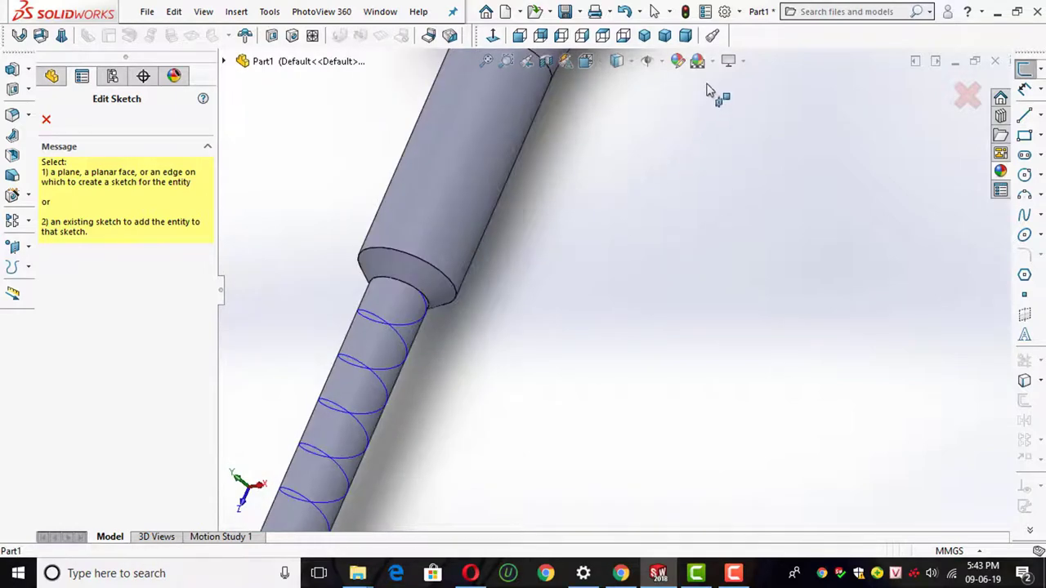
click(599, 59)
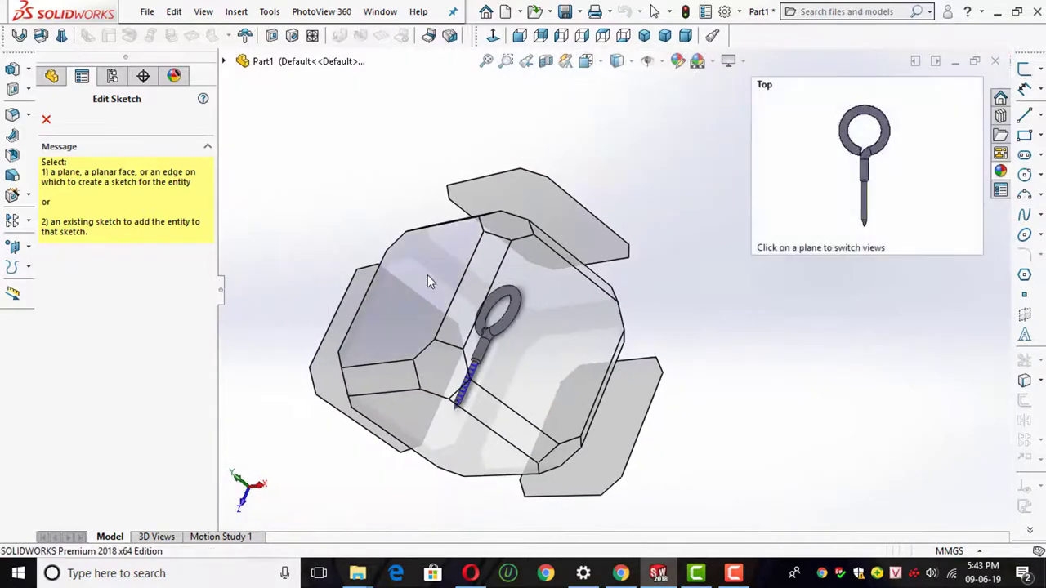
click(429, 278)
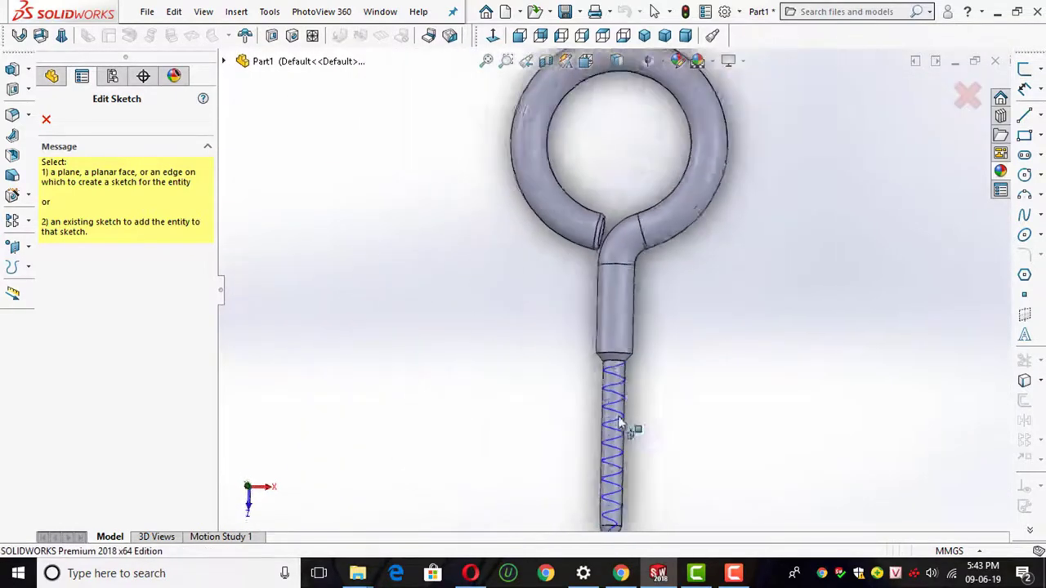
click(225, 64)
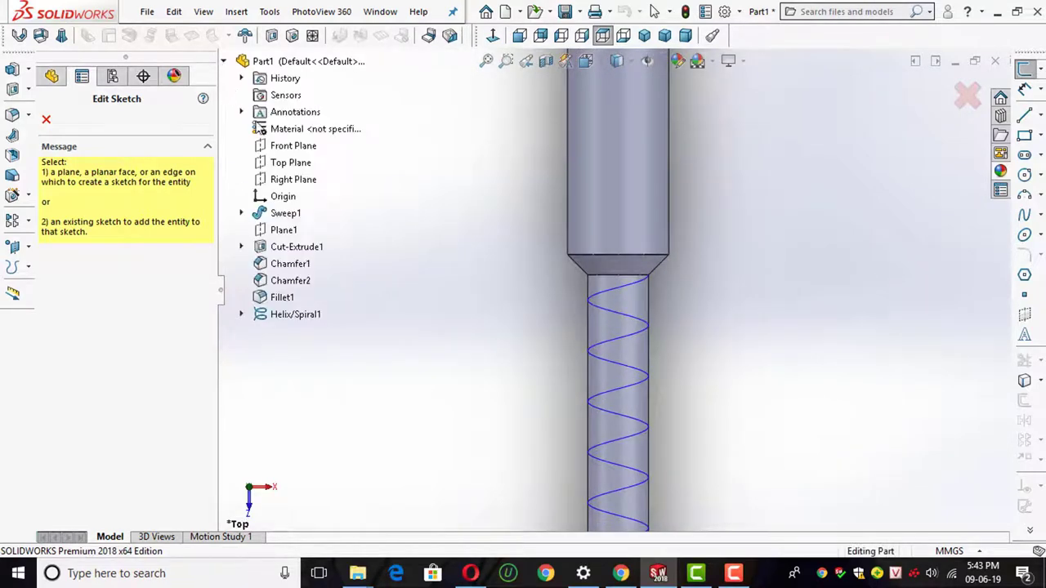
On Top Plane, draw a closed triangle starting at the shank's chamfer corner
click(282, 163)
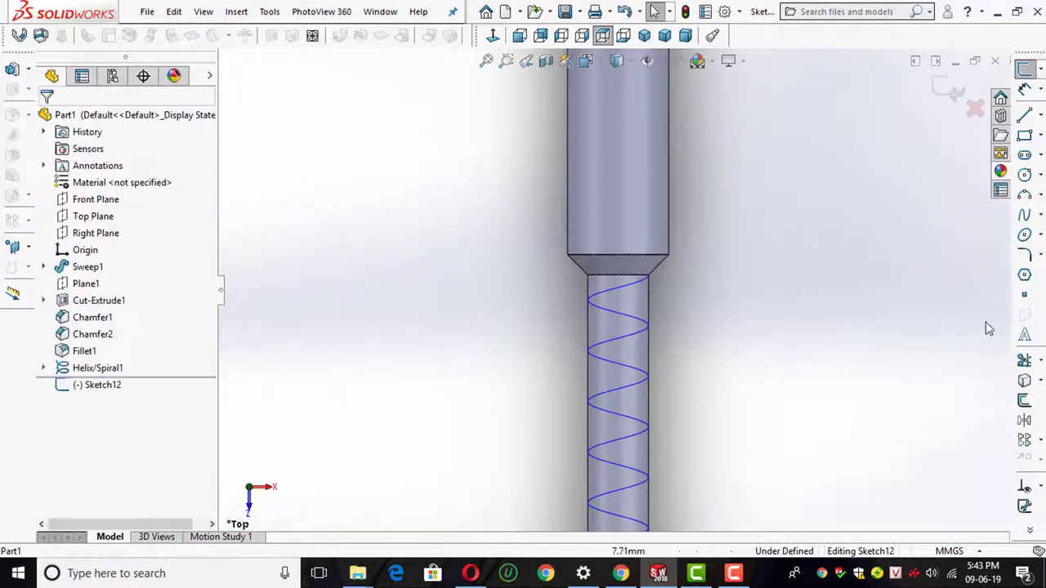
key(l)
scroll(661, 292, down, 3)
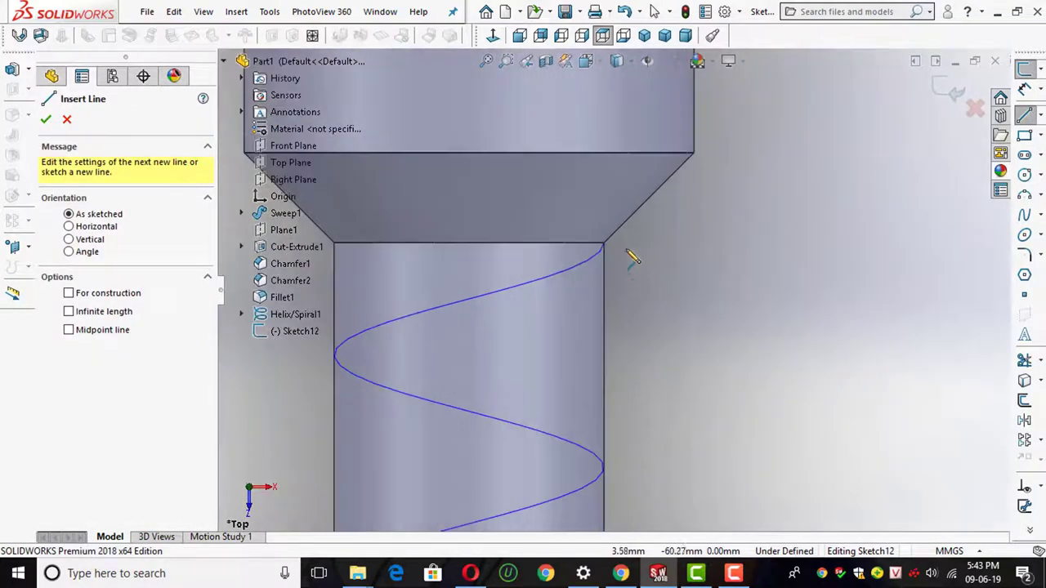
scroll(631, 253, down, 3)
click(577, 249)
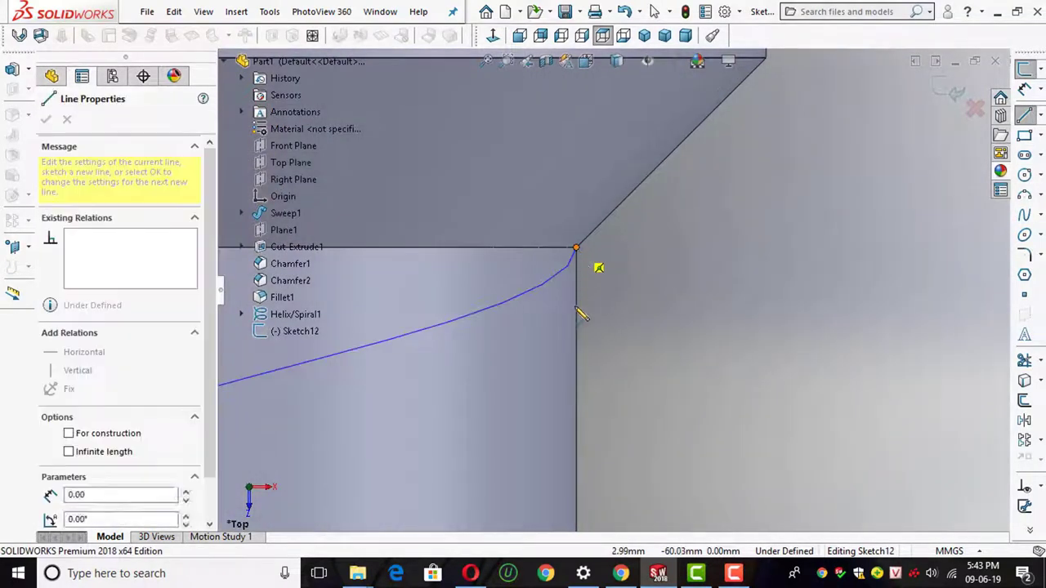
click(576, 405)
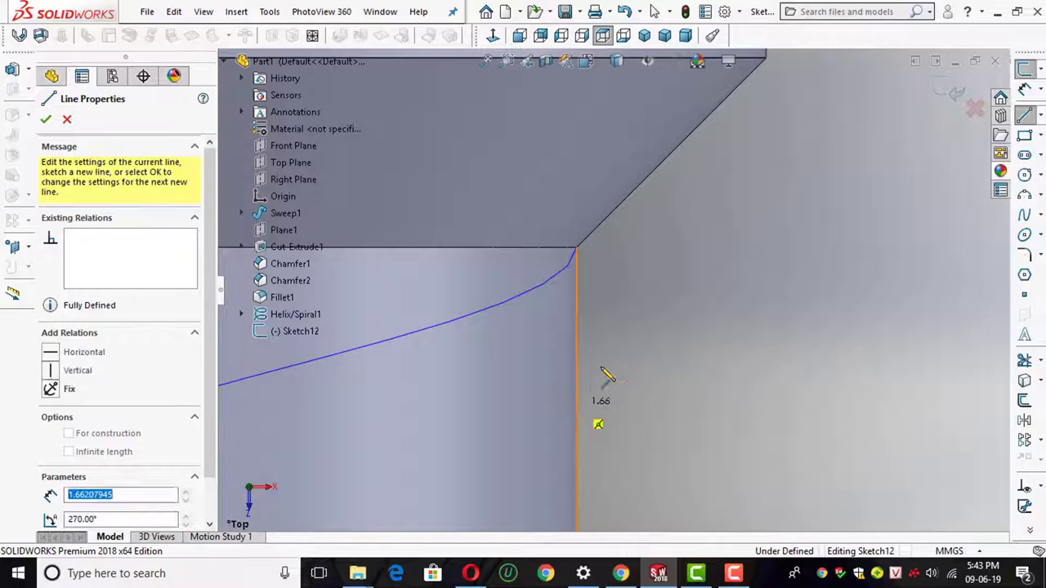
click(698, 311)
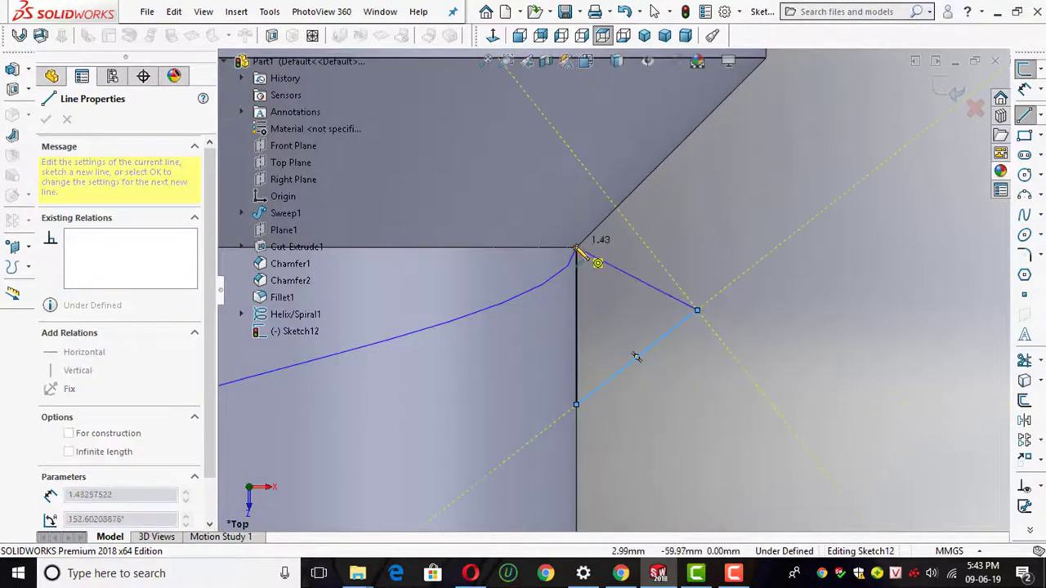
click(577, 249)
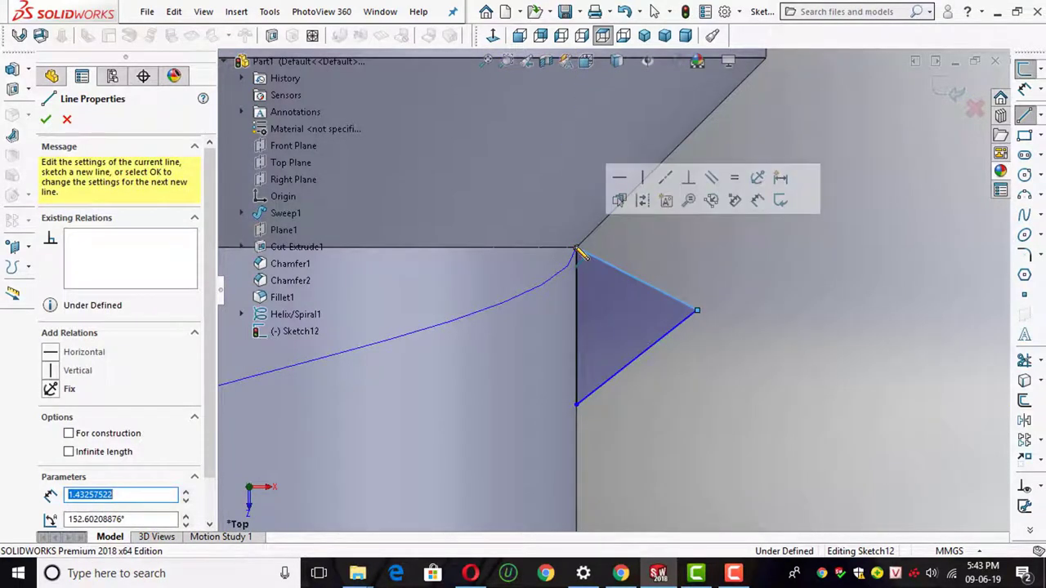
Dimension the triangle 3 mm high and 3 mm deep
click(1025, 88)
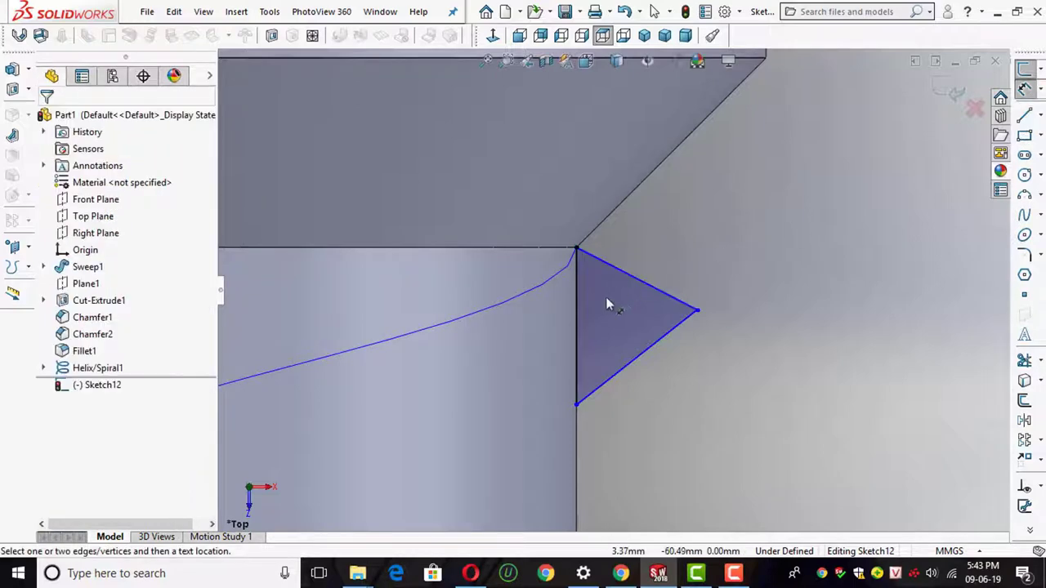
click(580, 314)
click(530, 323)
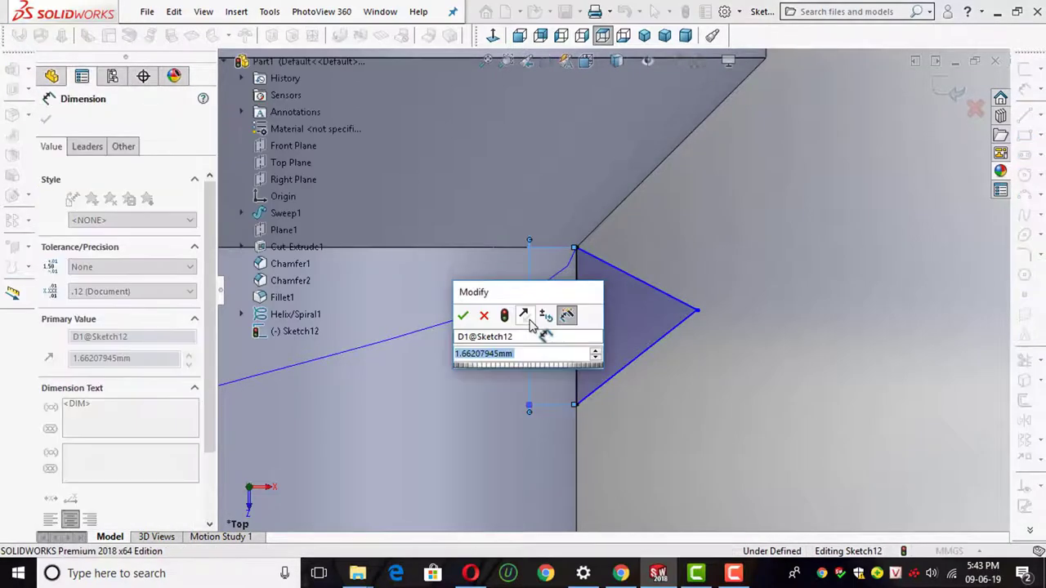
text(3)
key(Return)
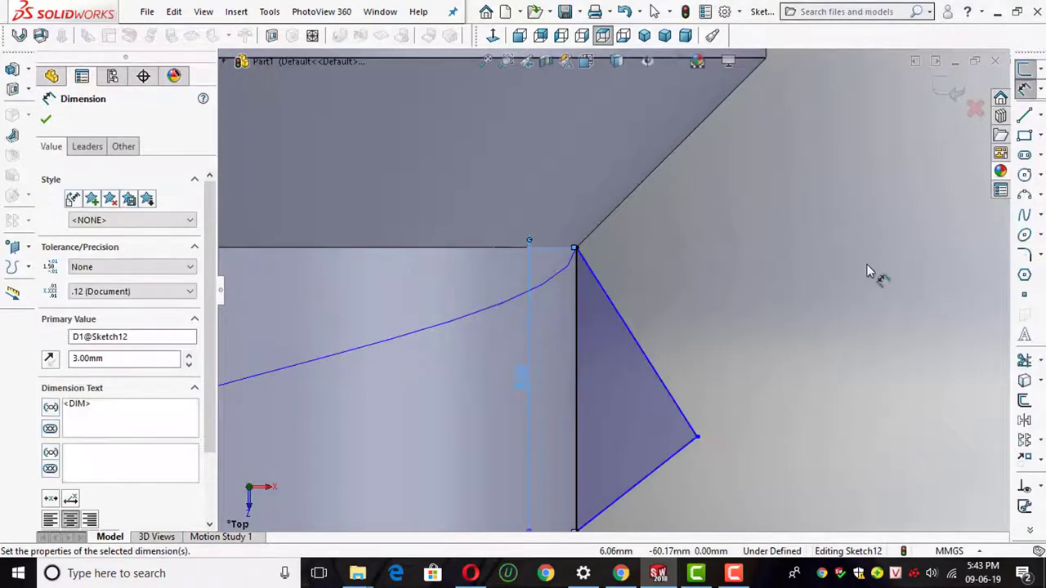
click(697, 437)
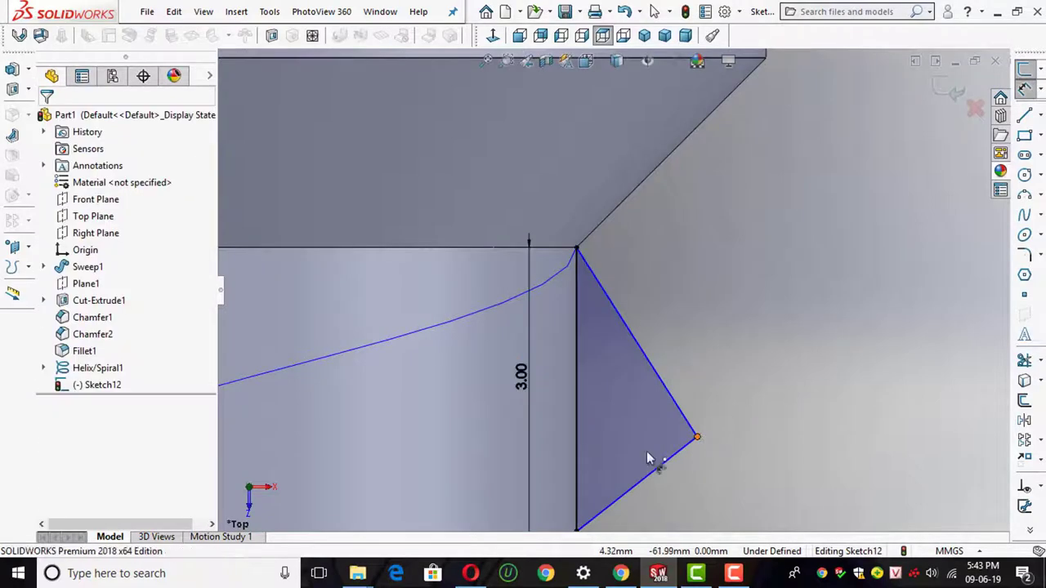
click(578, 462)
click(642, 239)
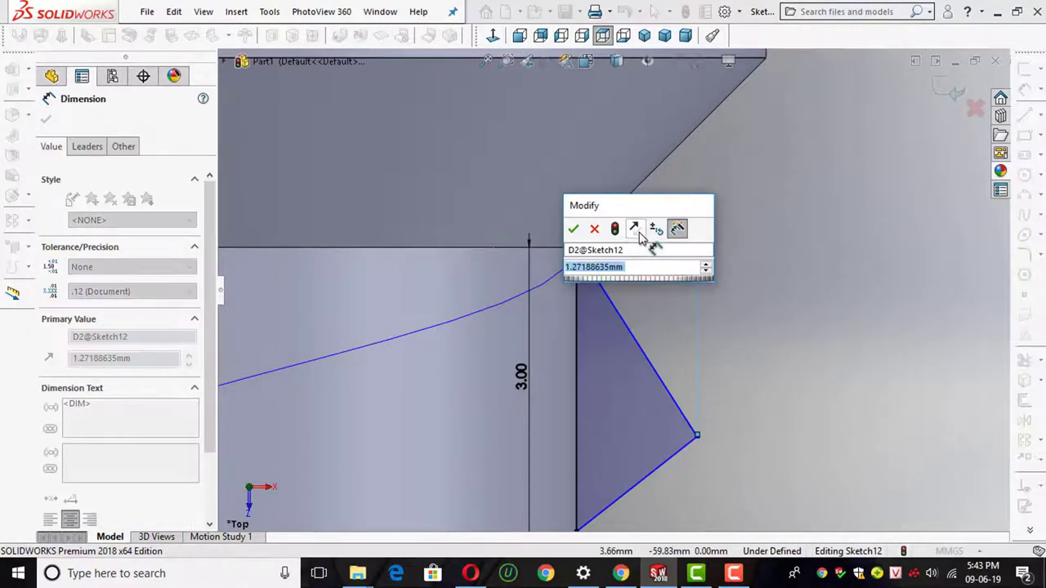
text(3)
key(Return)
click(787, 276)
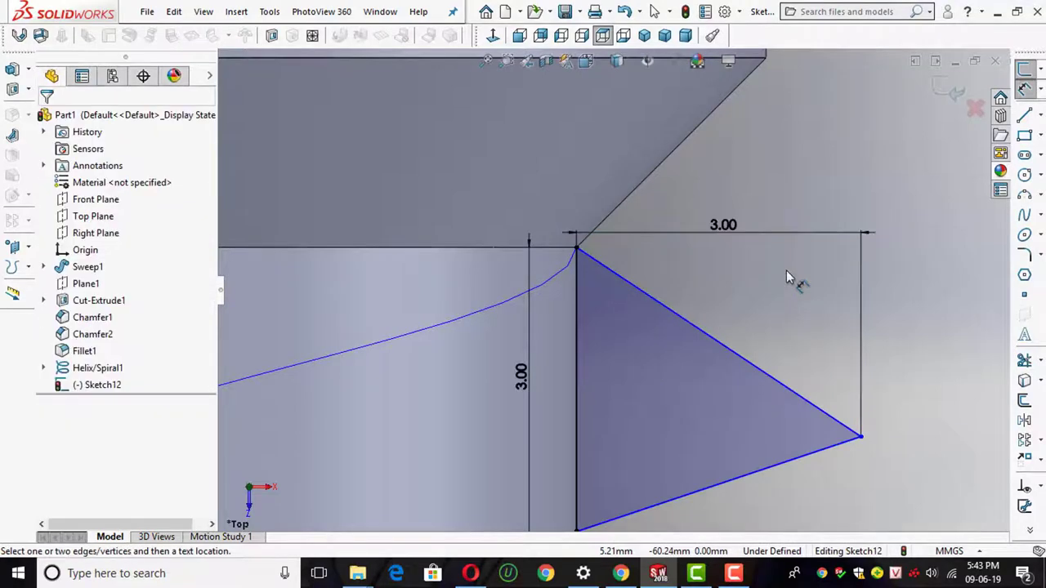
key(Escape)
Make the two diagonal sides equal to fully define the thread profile
click(723, 346)
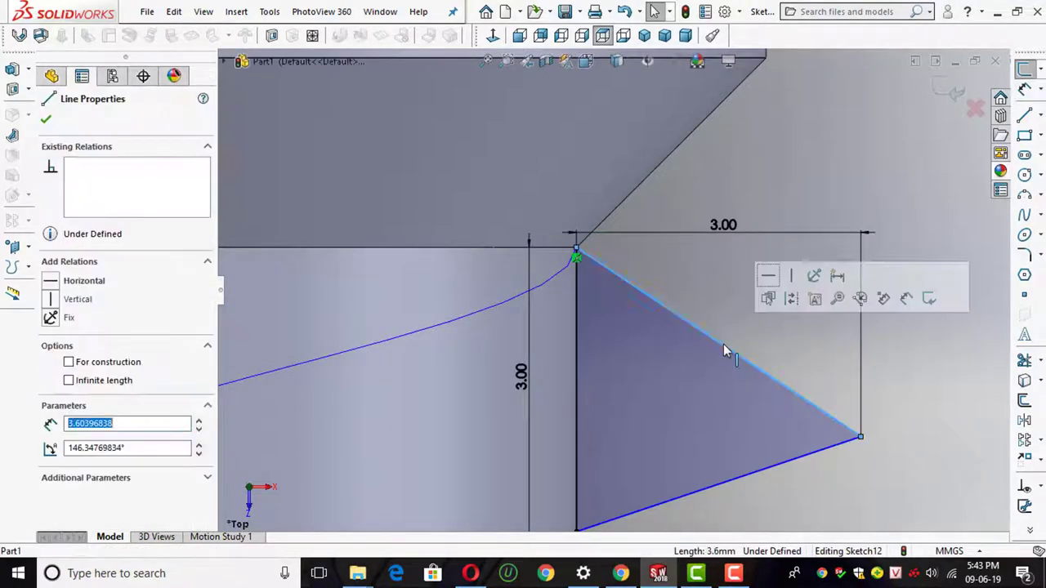
ctrl+click(760, 473)
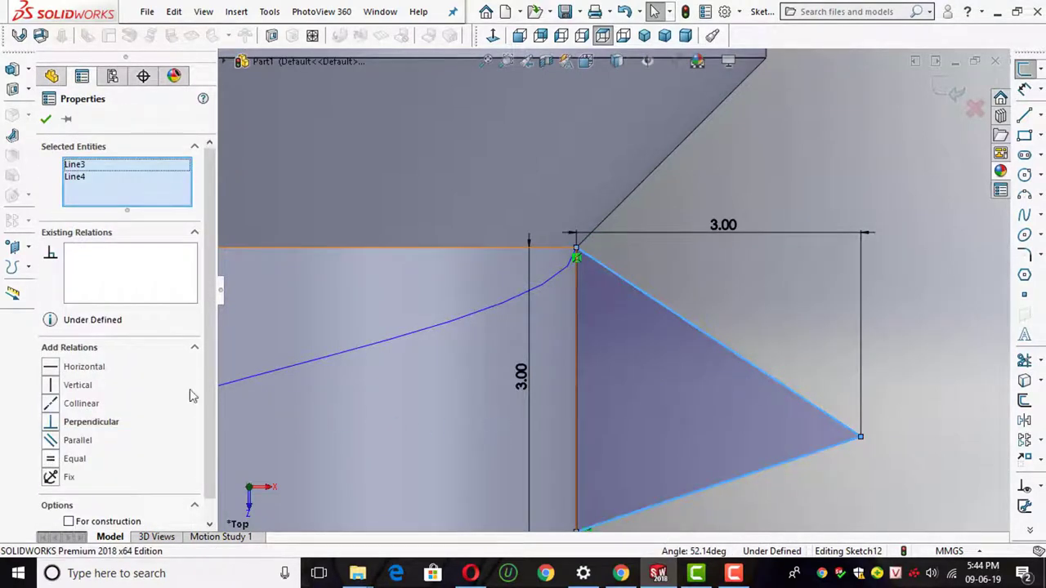
click(52, 463)
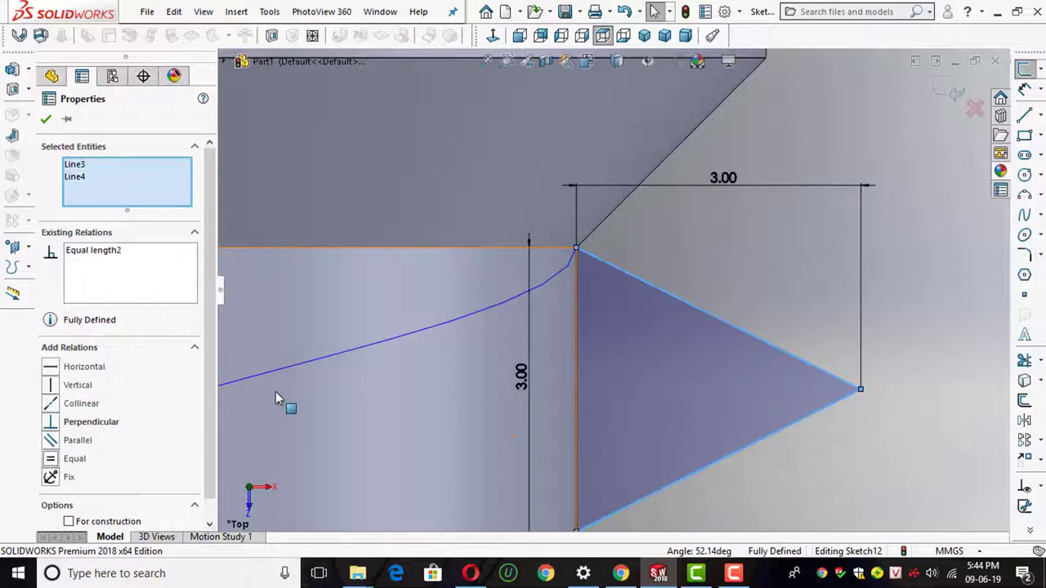
click(711, 296)
scroll(710, 298, up, 1)
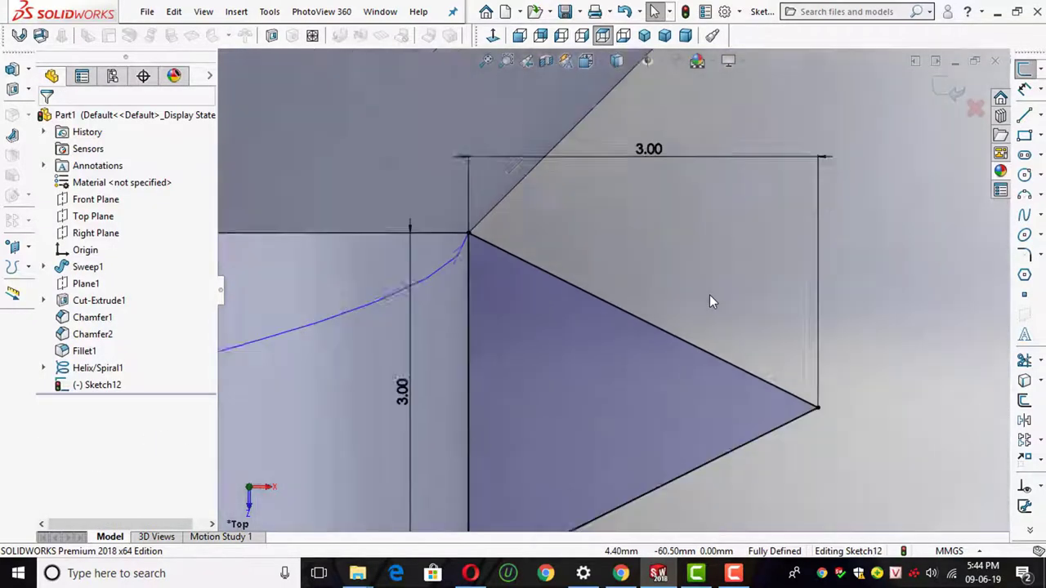
scroll(710, 298, up, 3)
Sweep the Sketch12 triangle along Helix/Spiral1 into a separate thread body and confirm it
scroll(711, 298, up, 2)
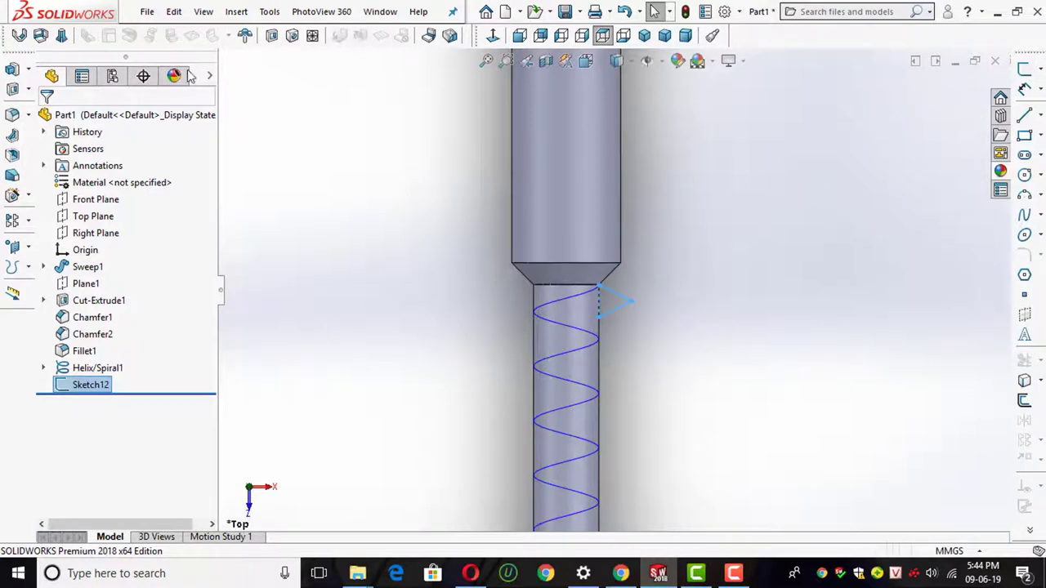
click(28, 69)
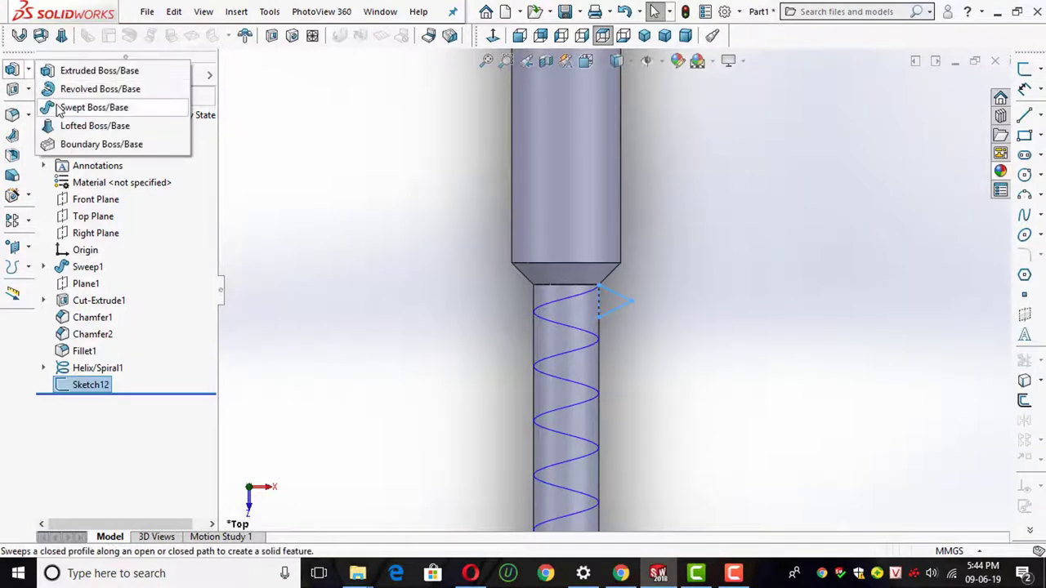
click(82, 105)
click(555, 306)
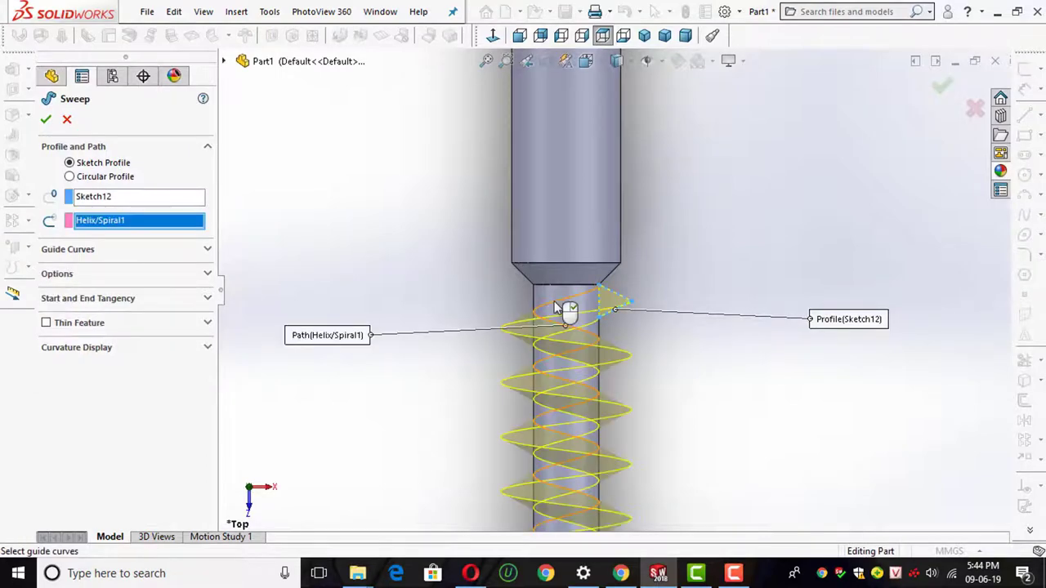
scroll(567, 303, up, 3)
scroll(576, 310, up, 2)
scroll(668, 374, down, 5)
mouse_move(668, 374)
middle_down()
mouse_move(603, 225)
mouse_move(591, 226)
middle_up()
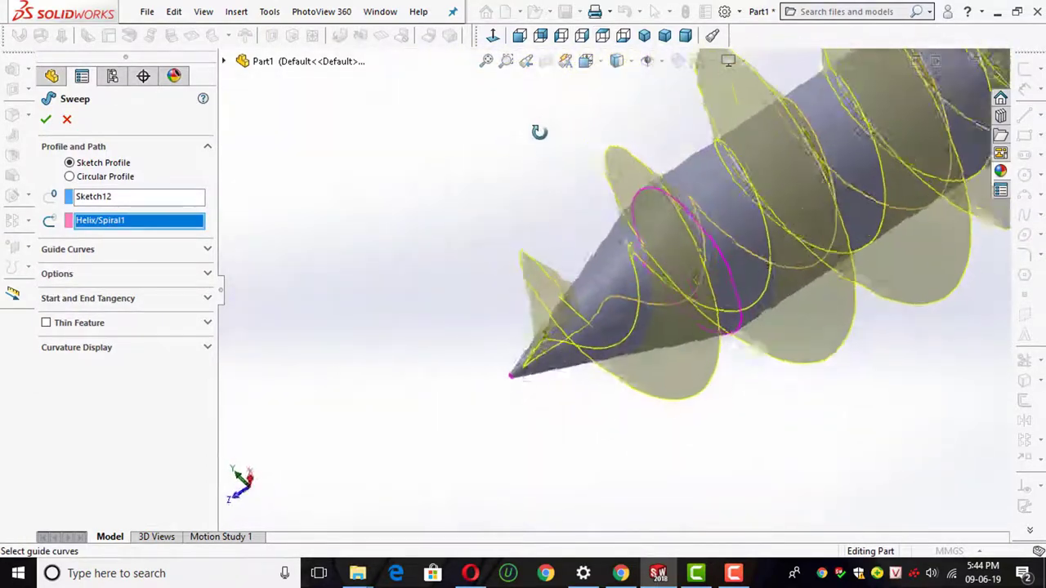
scroll(587, 250, down, 3)
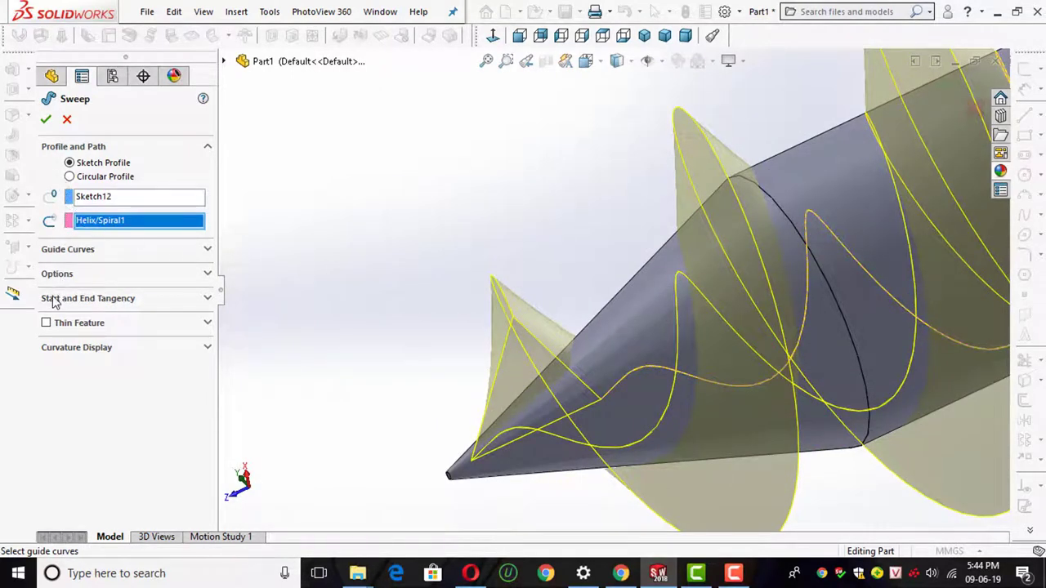
click(112, 282)
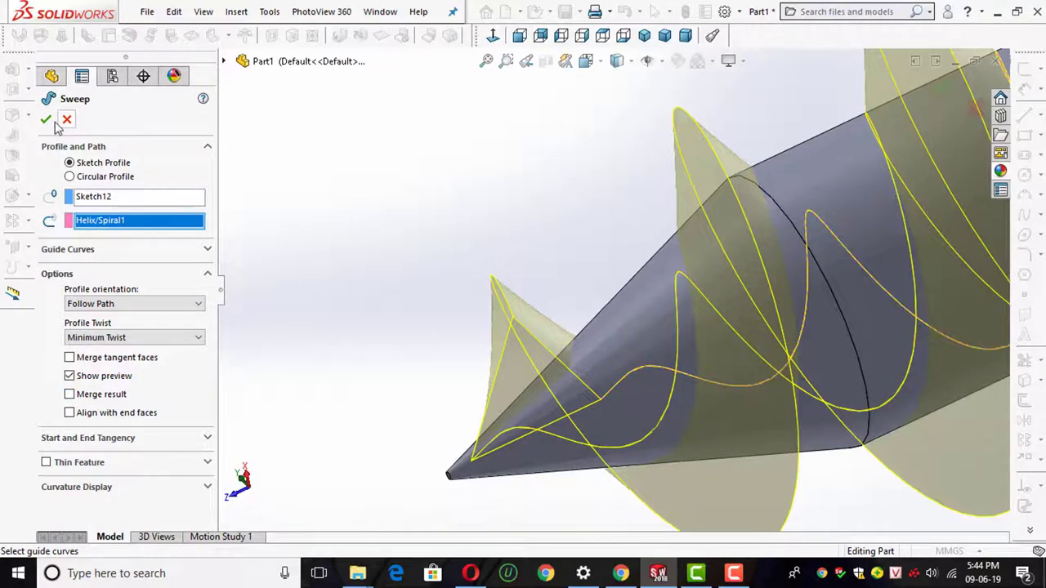
click(46, 121)
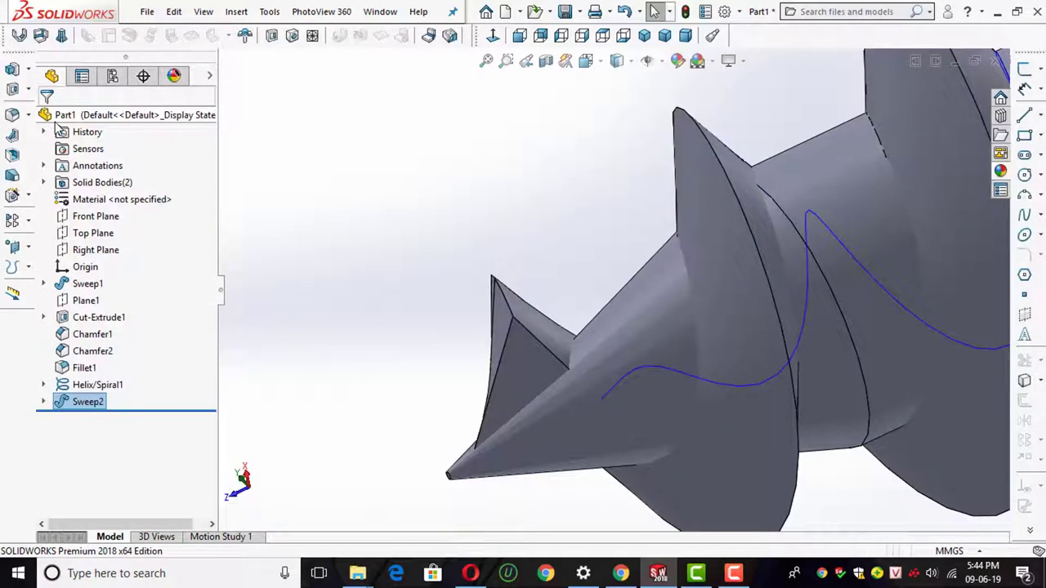
Hide the Sweep1 shank body so only the helical thread is visible
scroll(491, 376, up, 3)
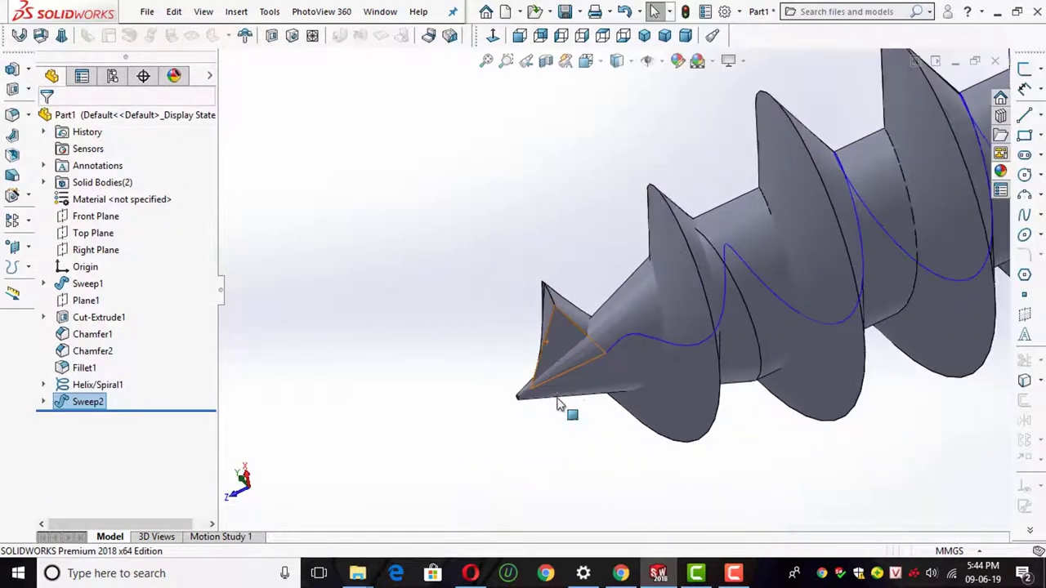
scroll(556, 344, down, 2)
scroll(564, 344, up, 3)
scroll(654, 270, up, 2)
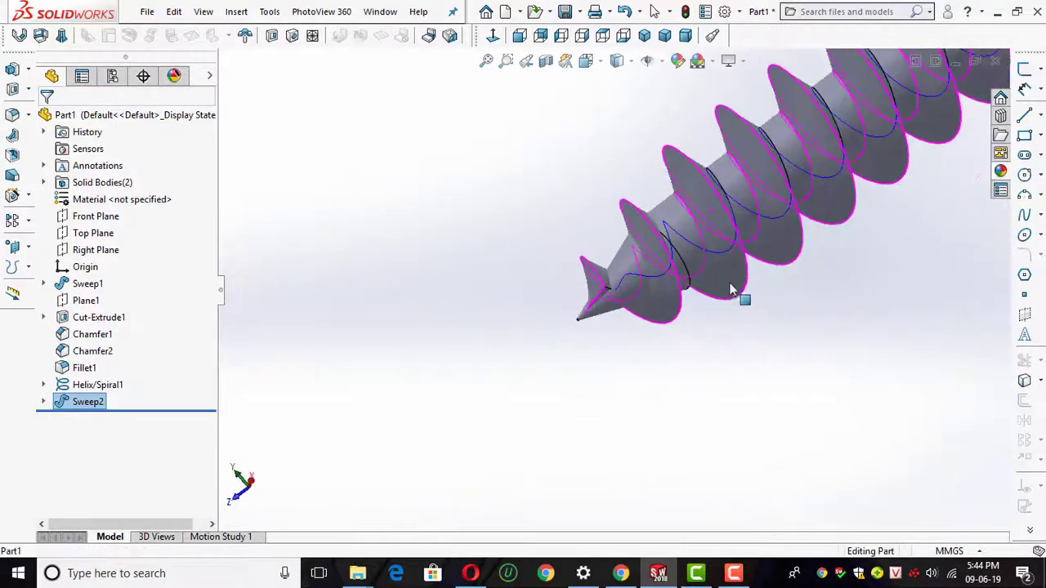
scroll(700, 292, up, 3)
scroll(691, 270, up, 1)
scroll(848, 105, down, 3)
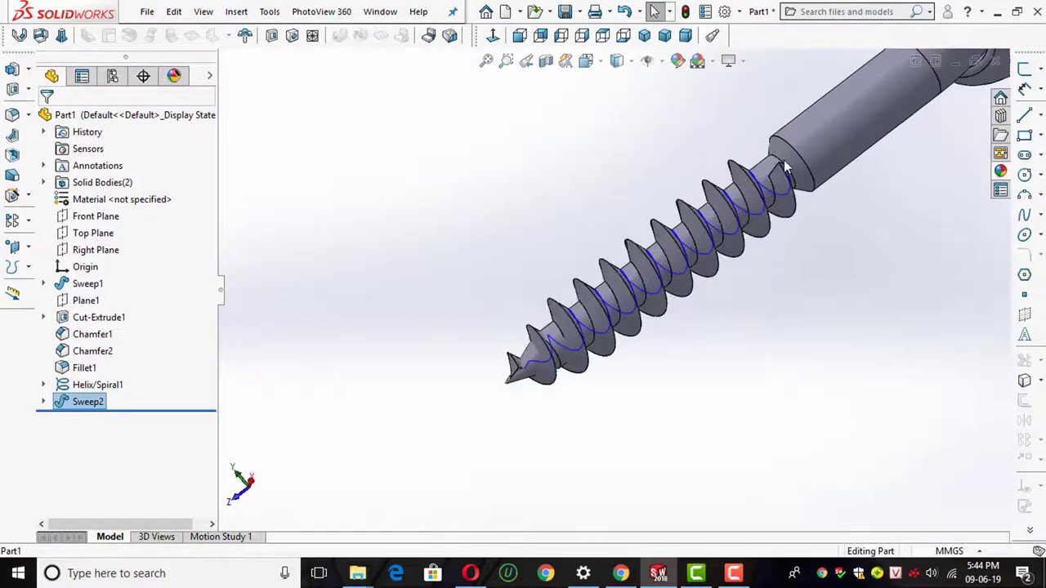
click(848, 135)
click(889, 90)
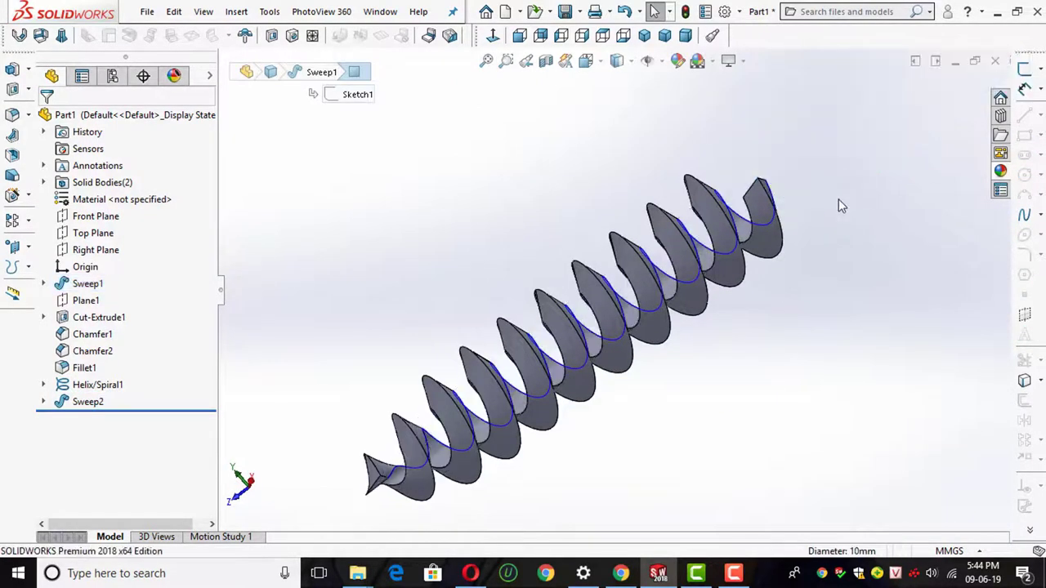
Orbit the view along the thread and start a new sketch
scroll(723, 296, up, 2)
mouse_move(696, 302)
middle_down()
mouse_move(629, 184)
mouse_move(573, 320)
middle_up()
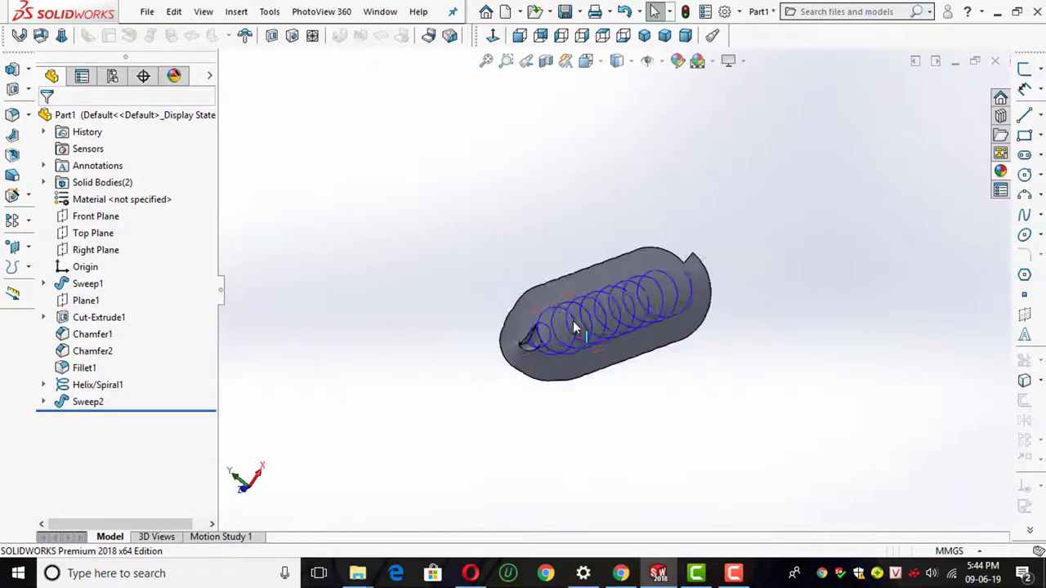
scroll(573, 327, down, 2)
scroll(572, 345, down, 3)
scroll(539, 360, down, 3)
scroll(532, 367, up, 3)
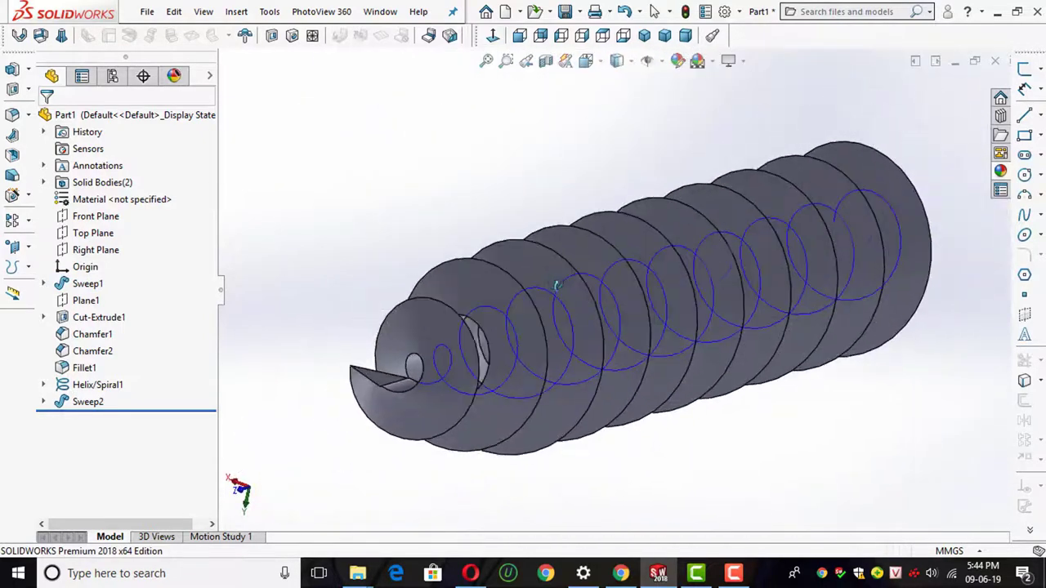
scroll(580, 343, down, 3)
scroll(579, 416, up, 3)
scroll(562, 394, down, 2)
middle_drag(562, 394, 622, 351)
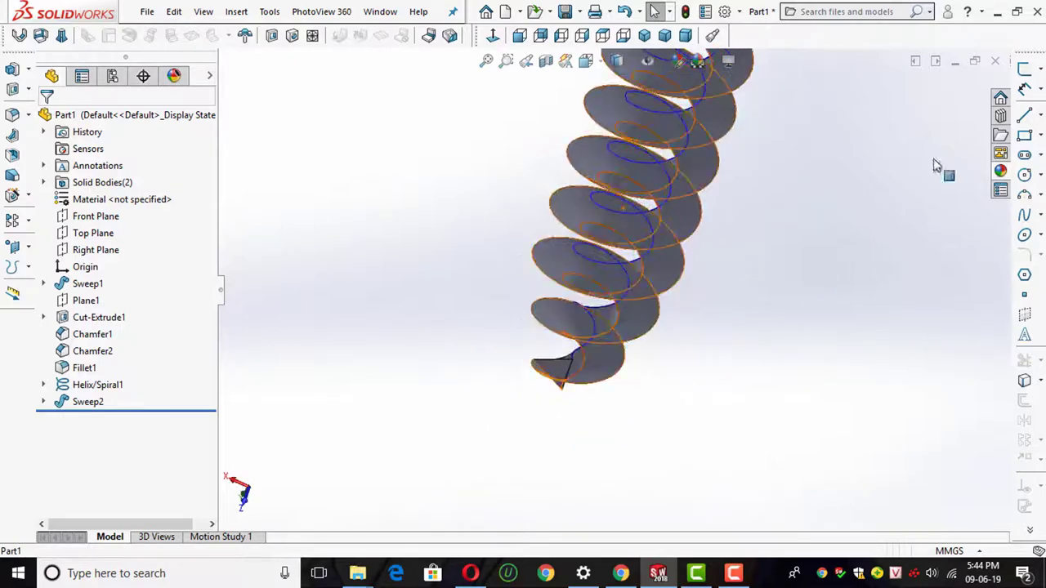
click(1025, 69)
In Bottom view, draw a corner rectangle enclosing the thread's pointed tip in Sketch13
scroll(551, 385, down, 2)
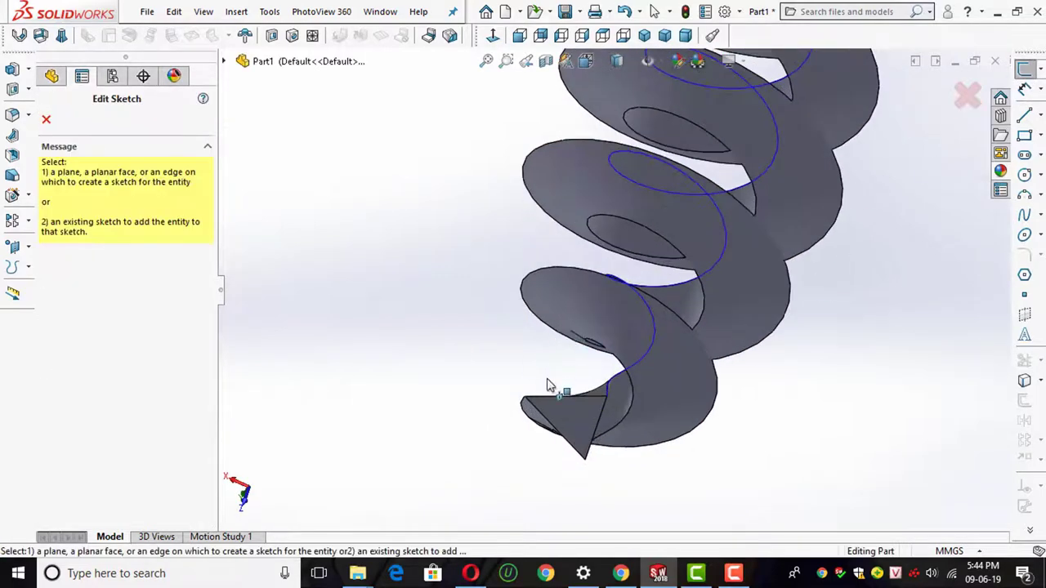
scroll(596, 420, down, 2)
click(597, 421)
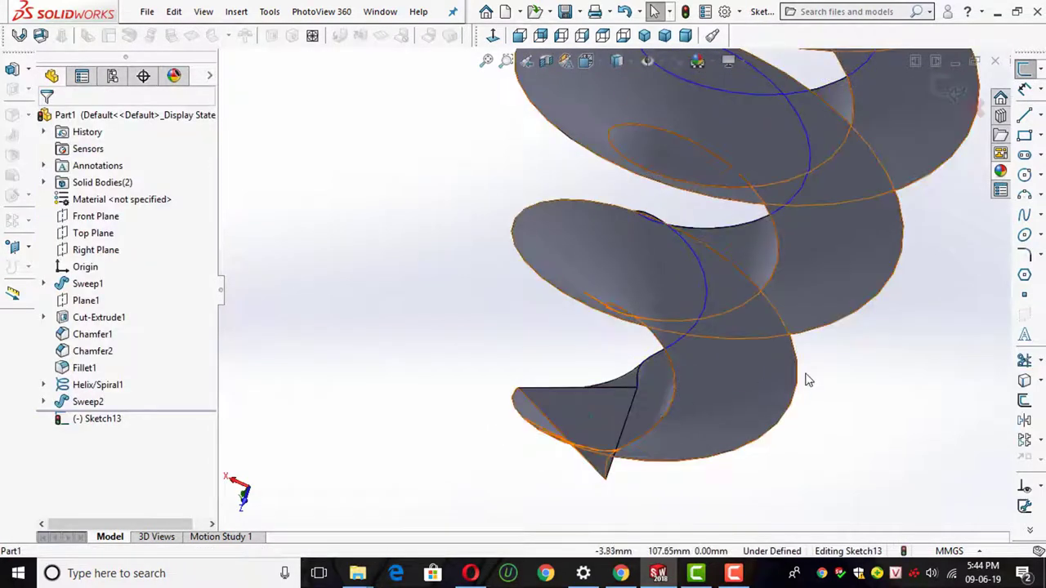
key(ctrl+6)
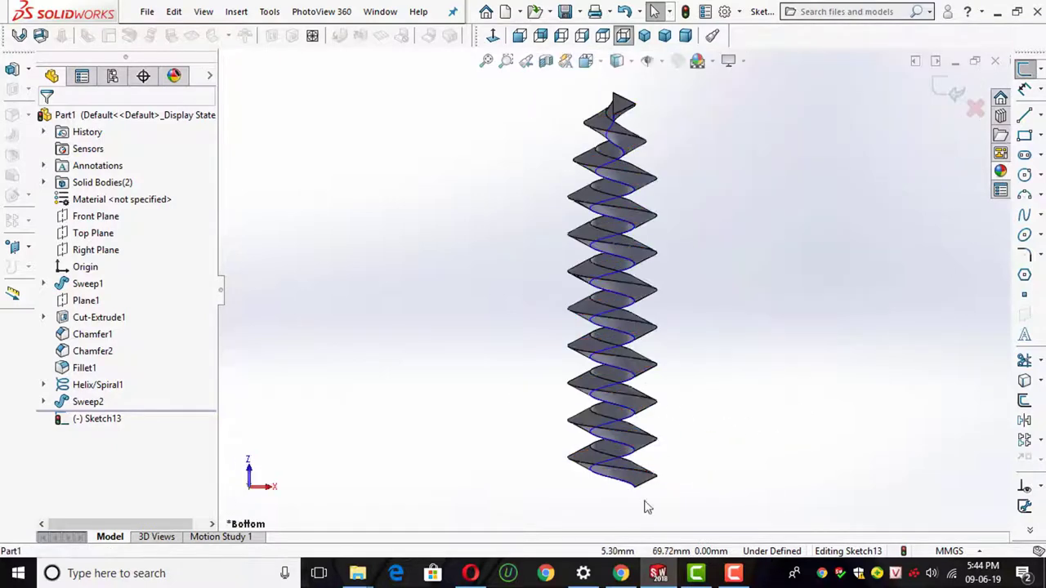
scroll(553, 379, down, 3)
scroll(586, 390, down, 1)
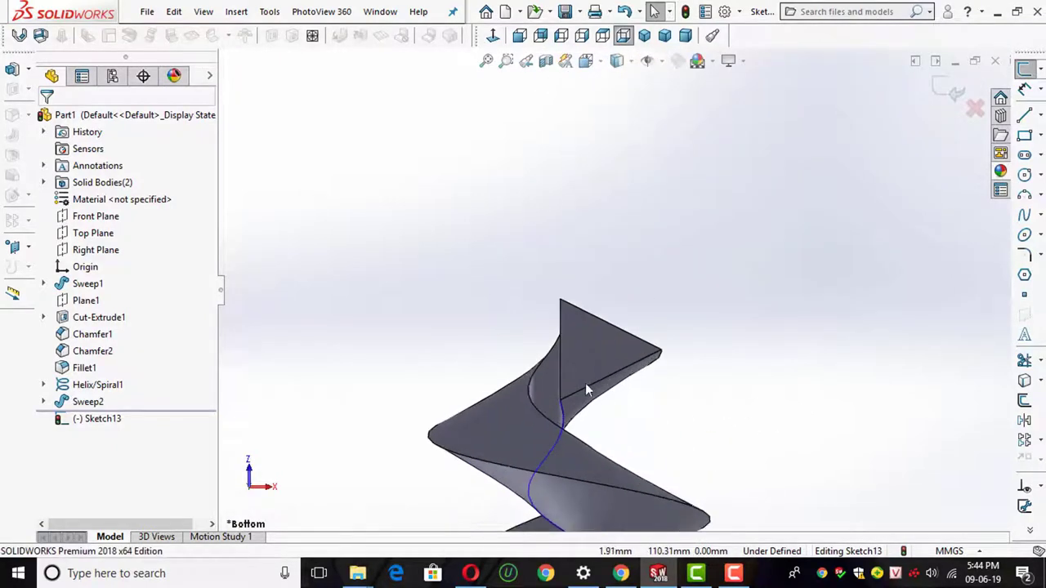
click(1024, 135)
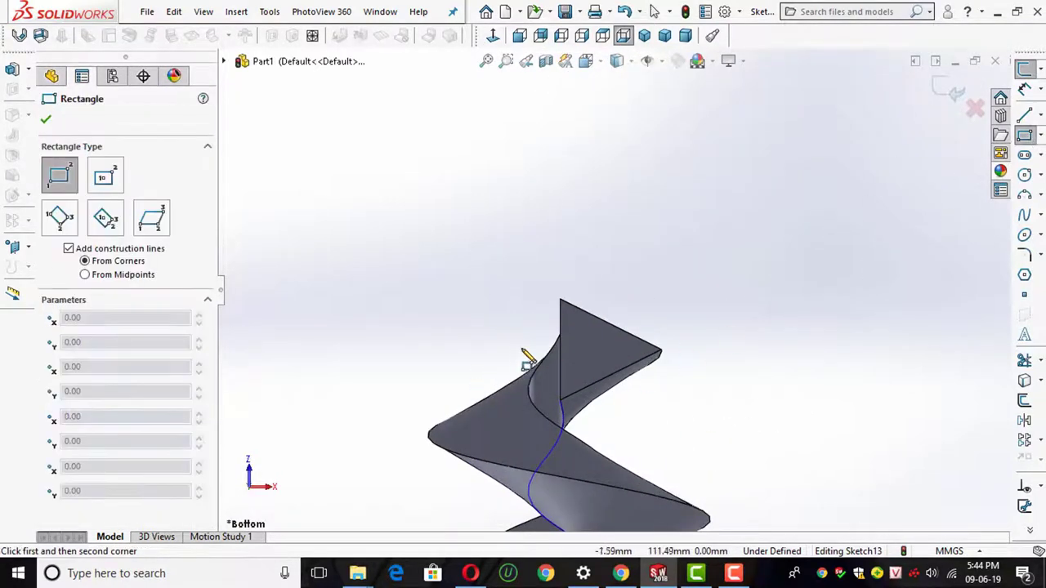
click(561, 402)
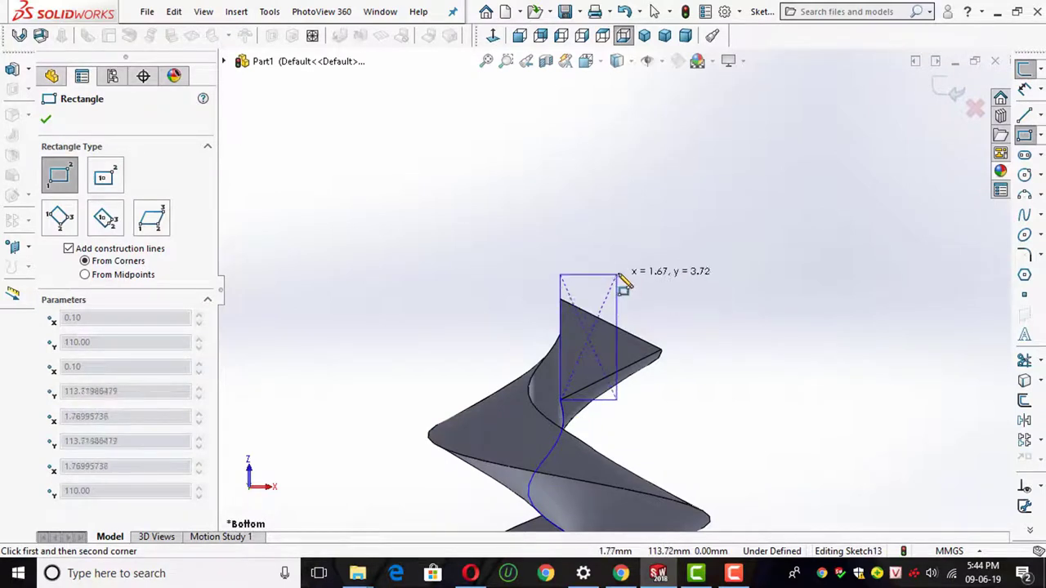
click(691, 278)
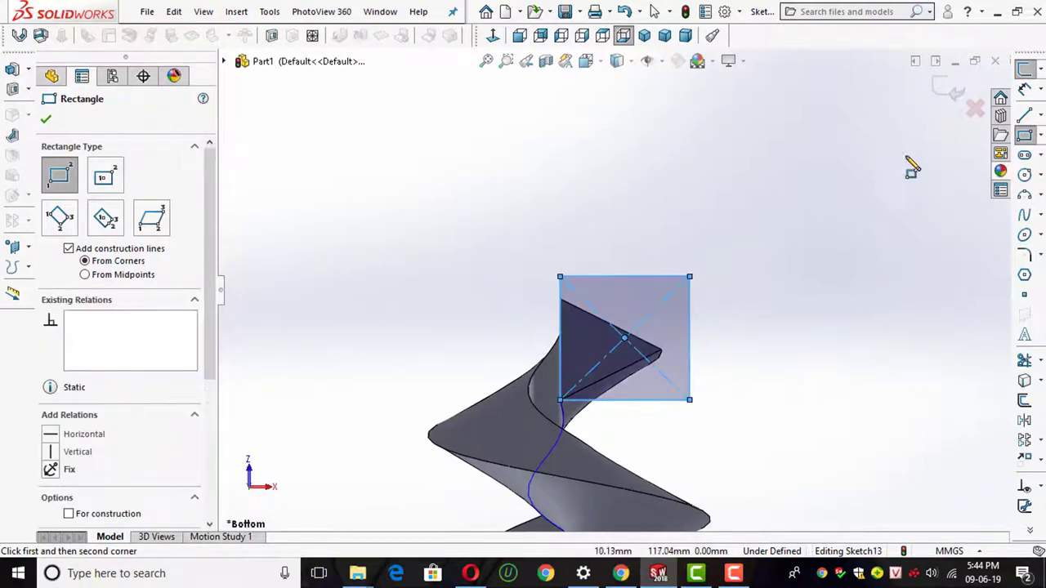
Revolve-cut Sketch13's rectangle 360° about its edge Line2 to trim the thread's tapered end
click(948, 94)
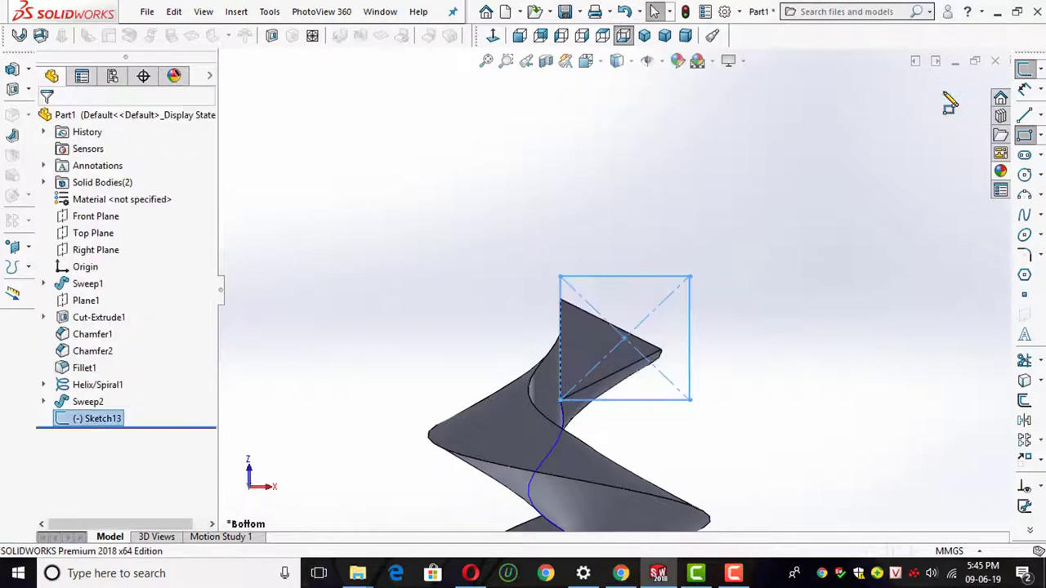
click(29, 71)
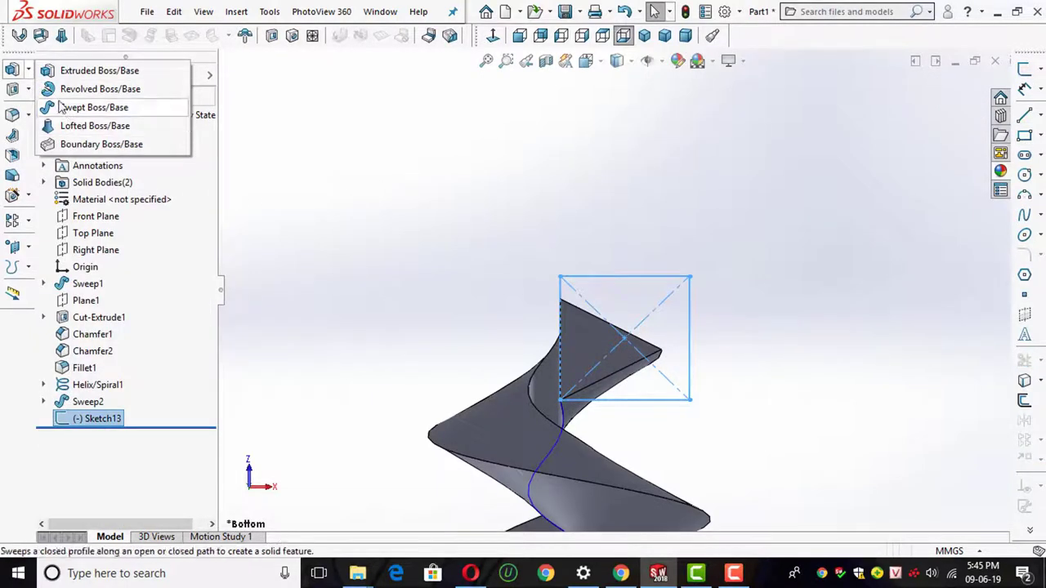
click(28, 89)
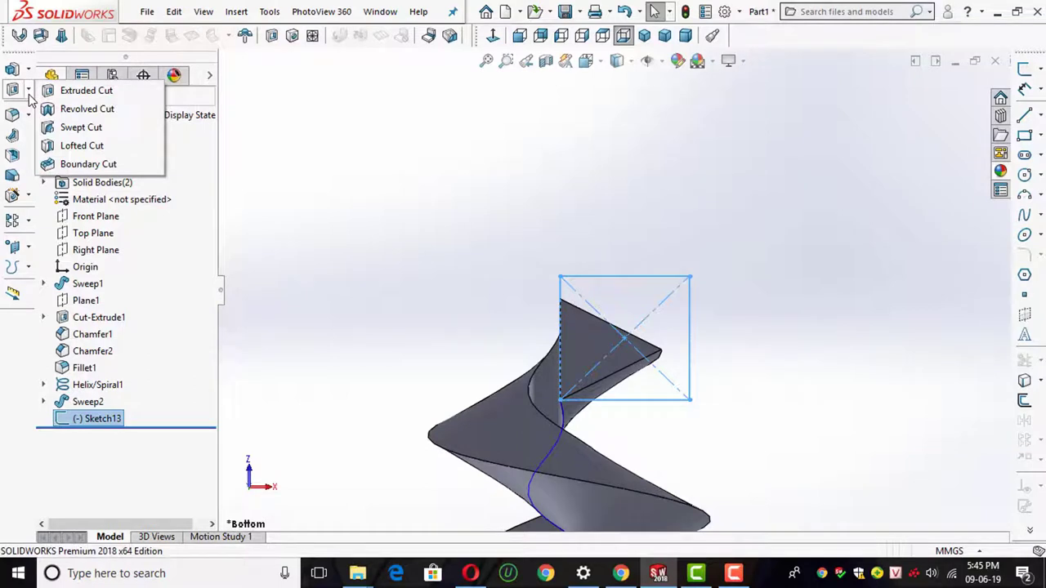
click(85, 110)
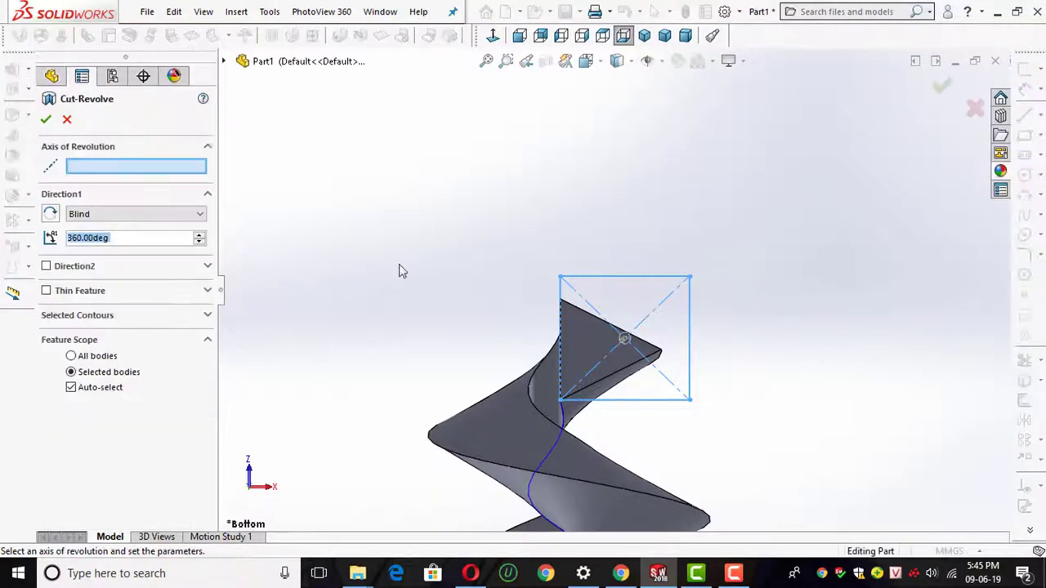
click(562, 302)
mouse_move(564, 303)
middle_down()
mouse_move(630, 231)
mouse_move(633, 294)
middle_up()
scroll(633, 299, up, 3)
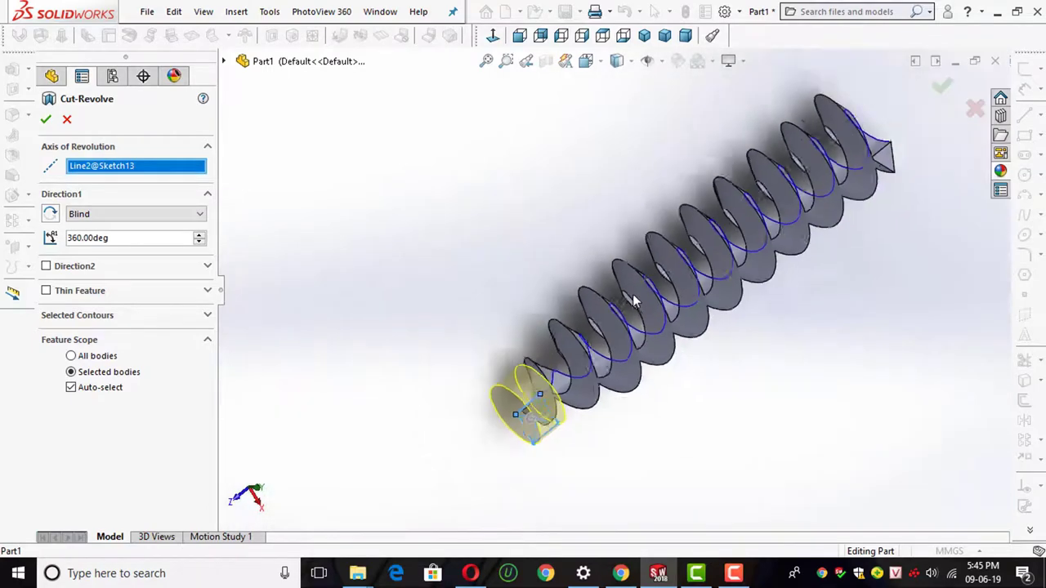
scroll(561, 351, down, 2)
scroll(560, 322, down, 2)
scroll(558, 319, down, 2)
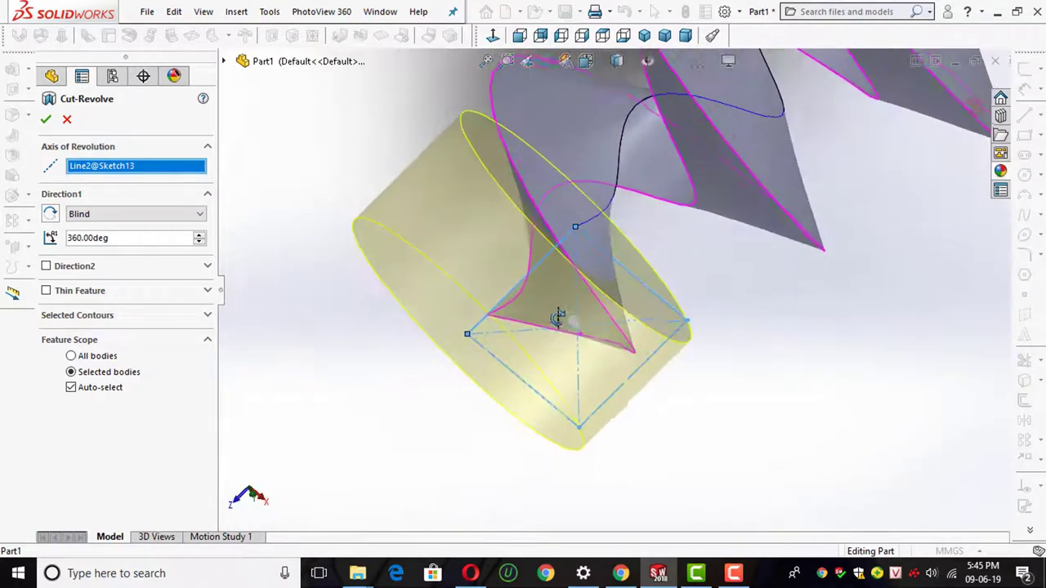
scroll(559, 319, up, 3)
scroll(711, 245, up, 1)
scroll(735, 259, up, 1)
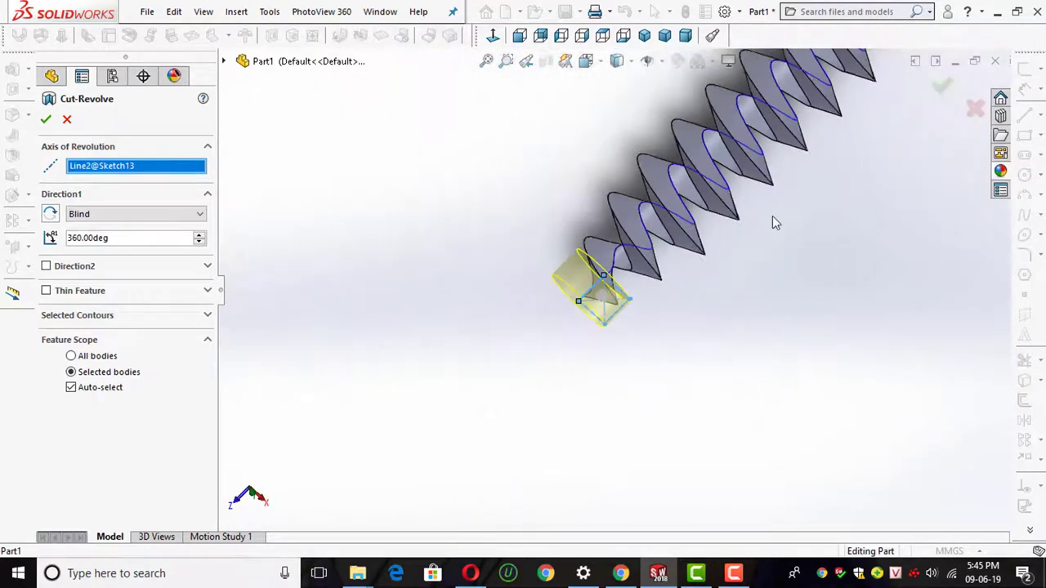
click(942, 88)
mouse_move(725, 285)
middle_down()
mouse_move(763, 222)
mouse_move(640, 288)
mouse_move(663, 231)
middle_up()
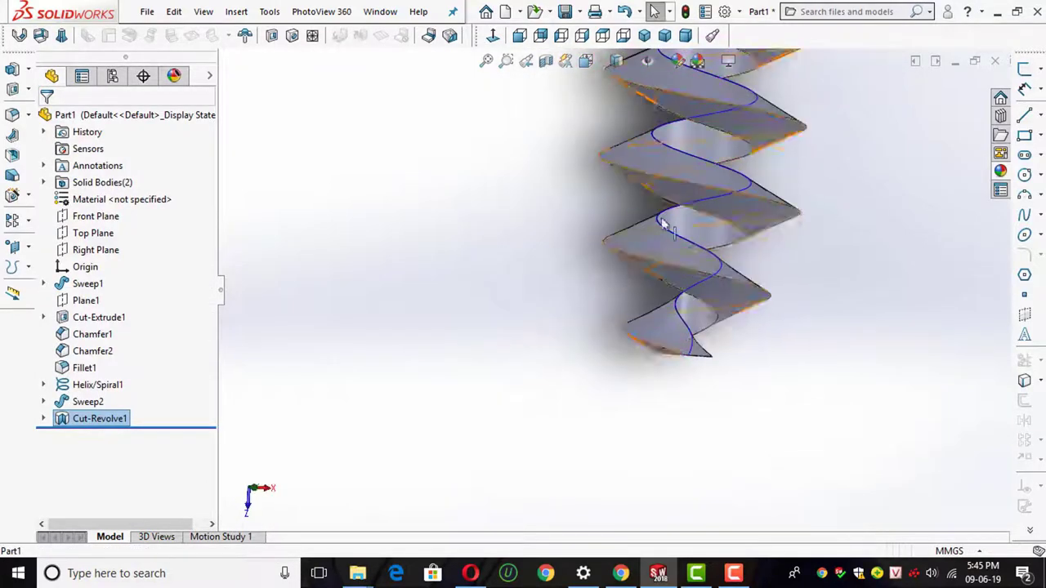
Show the hidden Sweep1 shank body again
scroll(664, 231, up, 2)
scroll(664, 231, down, 2)
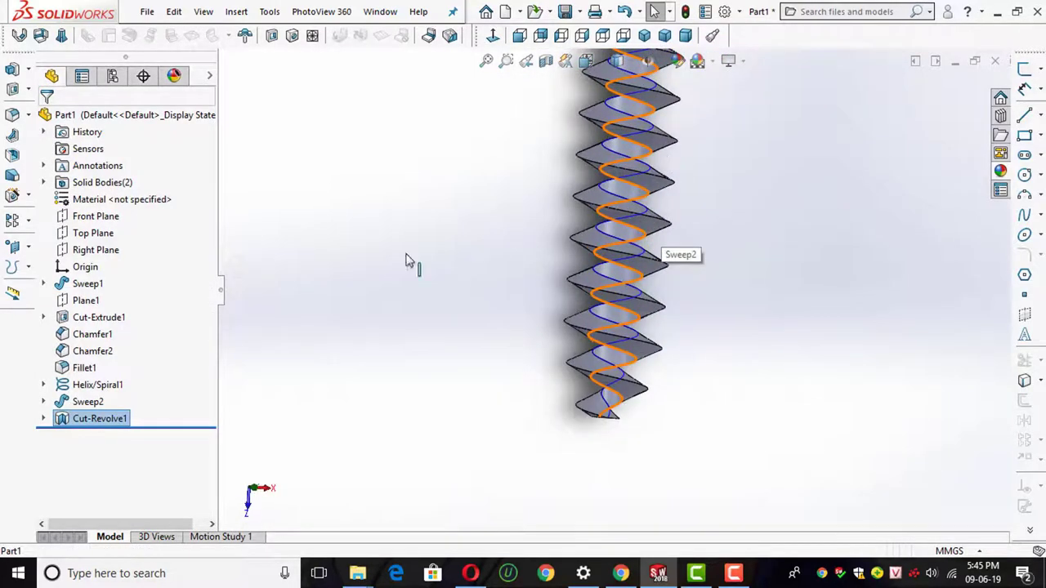
click(87, 284)
click(90, 257)
Tilt the view toward the thread flights and open the Insert menu to combine bodies
scroll(588, 388, down, 3)
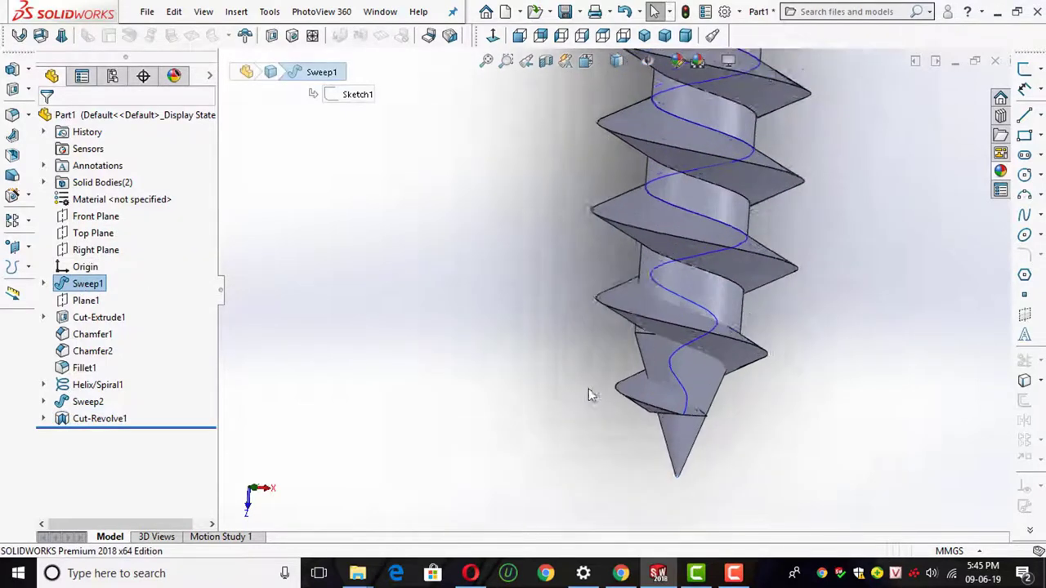
scroll(691, 324, down, 2)
mouse_move(692, 324)
middle_down()
mouse_move(693, 249)
mouse_move(683, 356)
middle_up()
scroll(682, 357, up, 3)
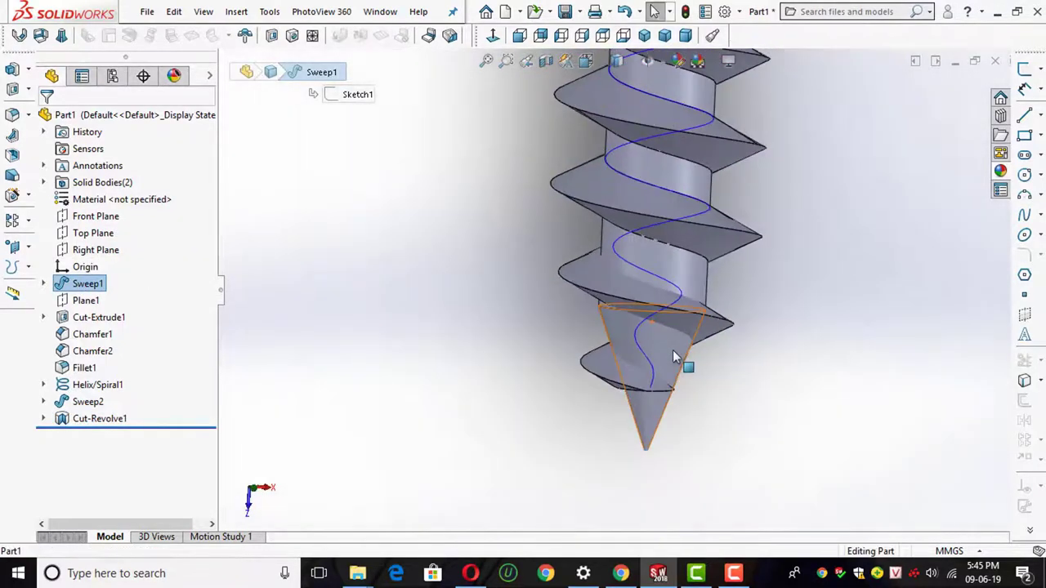
scroll(679, 361, up, 2)
scroll(662, 278, down, 2)
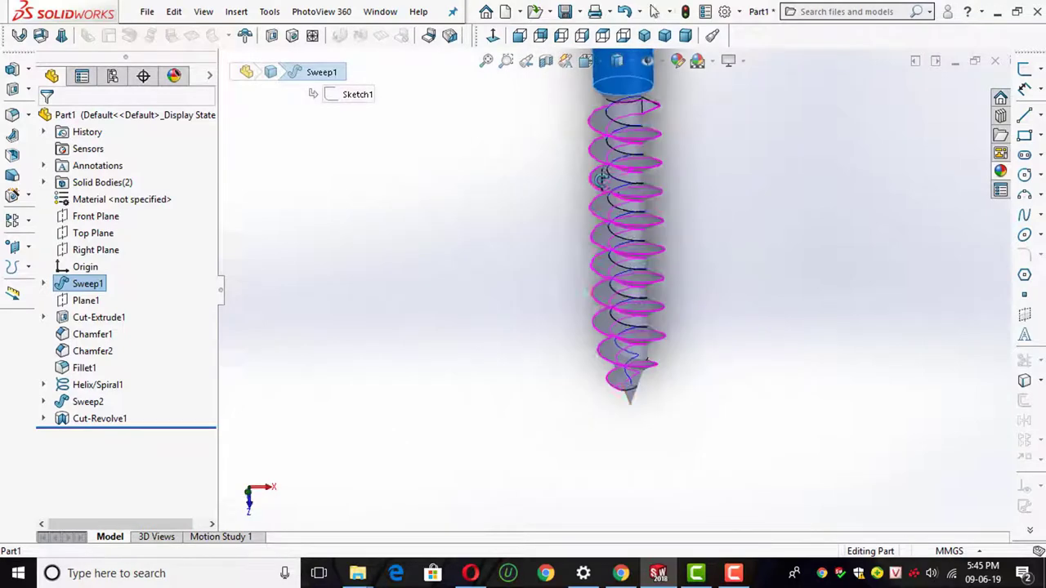
click(237, 11)
mouse_move(262, 85)
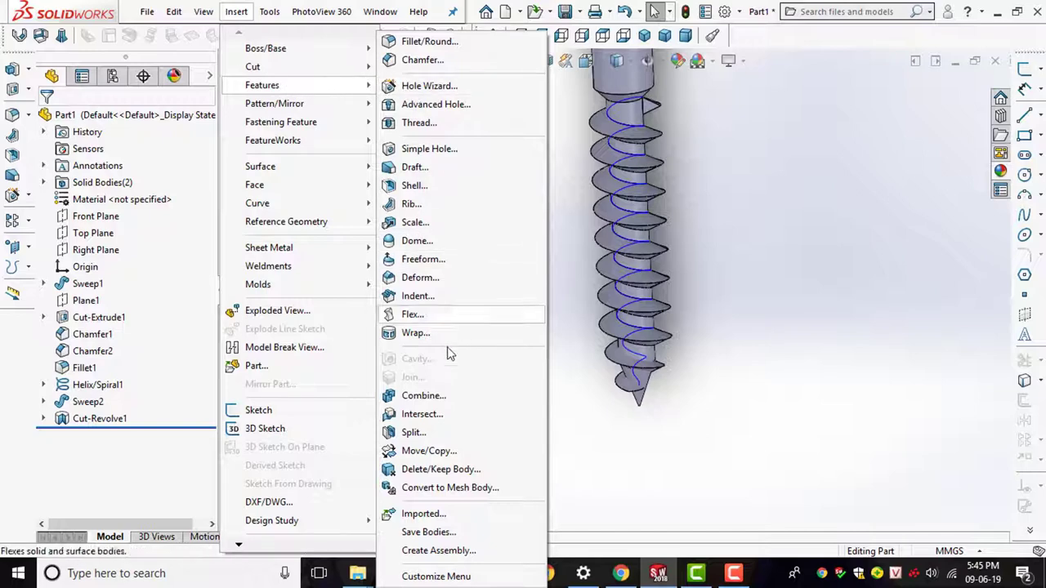
Combine the Cut-Revolve1 thread body and Fillet1 shank body using the Add operation
click(427, 402)
scroll(630, 187, down, 2)
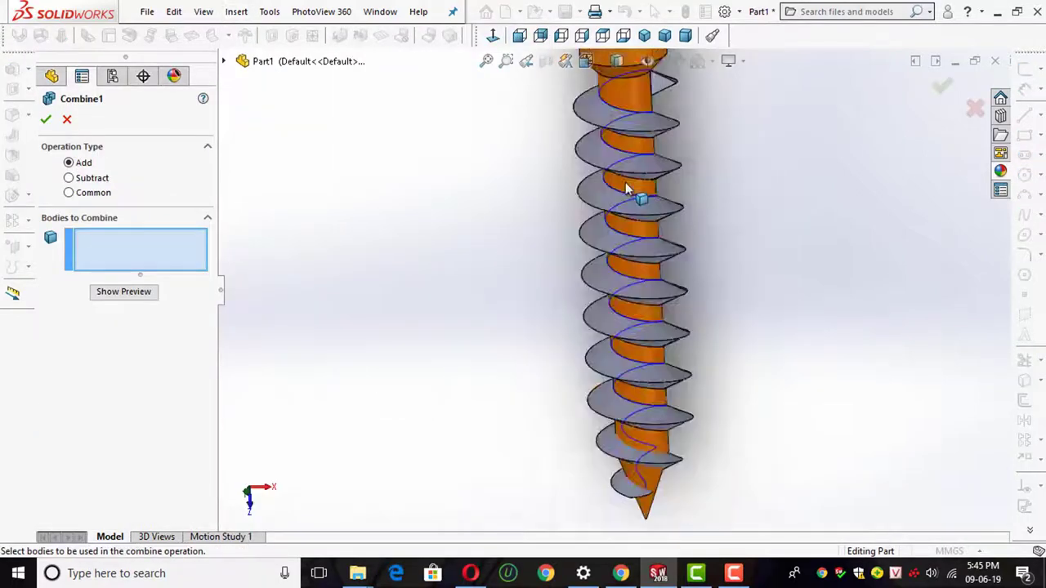
scroll(626, 222, down, 2)
click(648, 259)
click(650, 254)
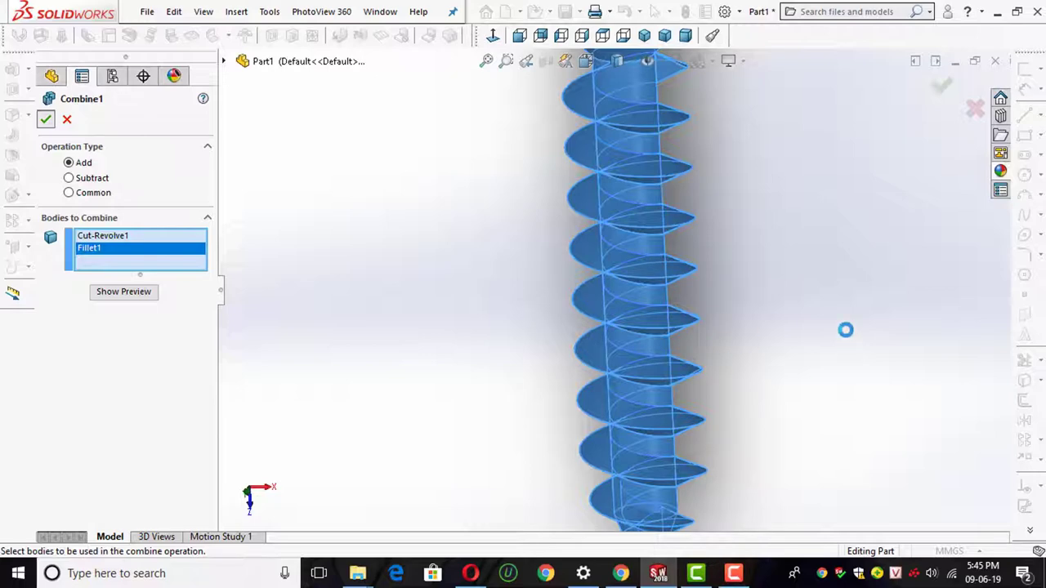
Inspect the combined screw, zooming in on where the thread starts
middle_drag(765, 347, 700, 374)
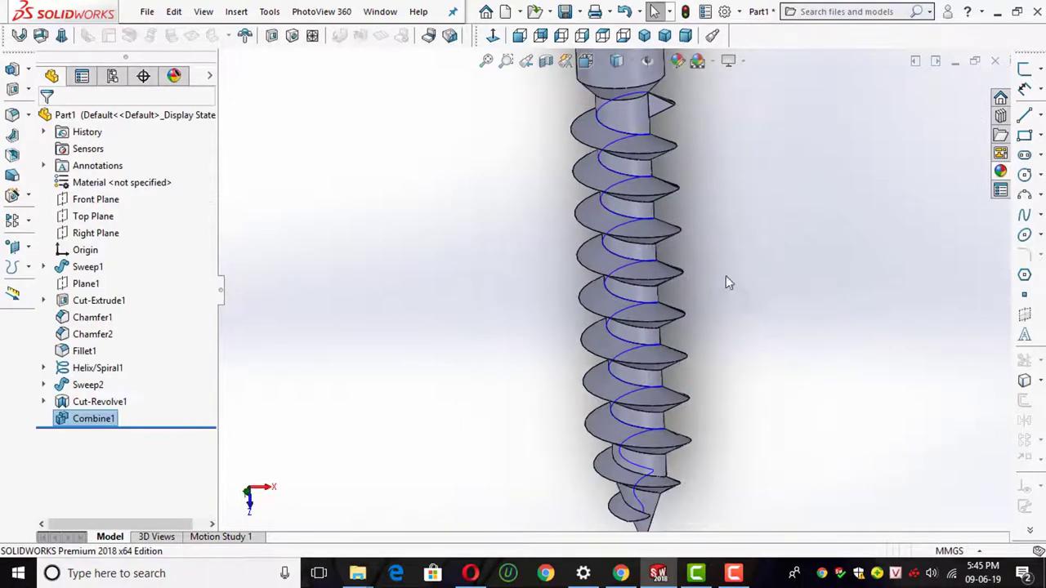
click(675, 398)
scroll(693, 423, up, 3)
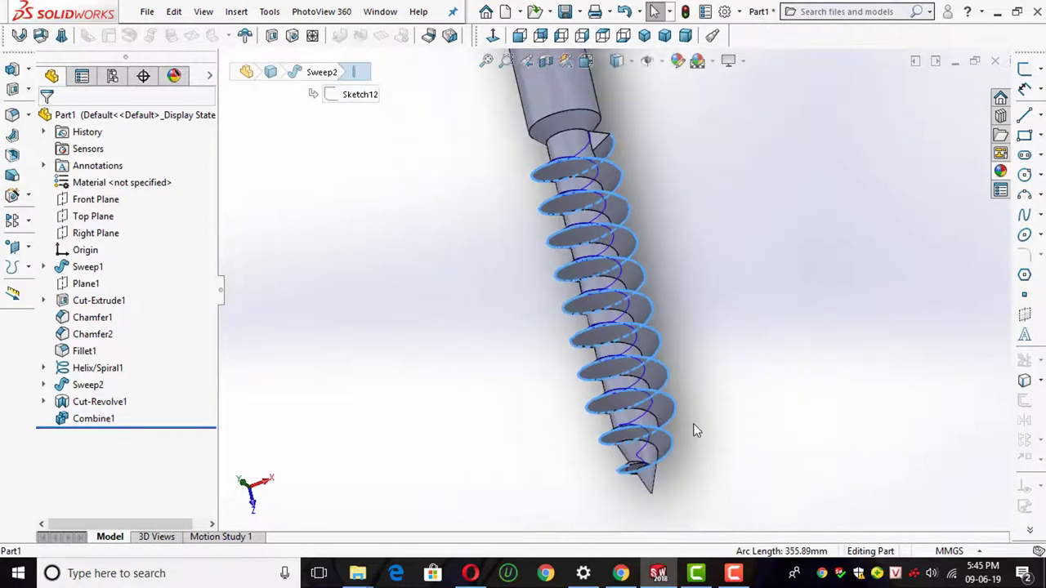
click(684, 445)
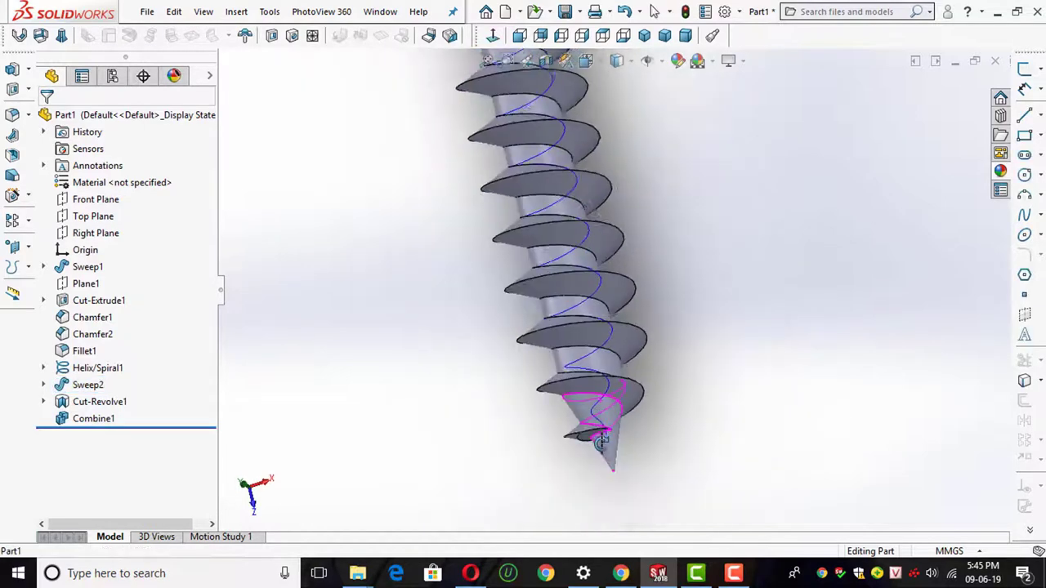
scroll(606, 384, down, 3)
scroll(603, 290, down, 3)
scroll(602, 290, up, 2)
scroll(619, 322, up, 2)
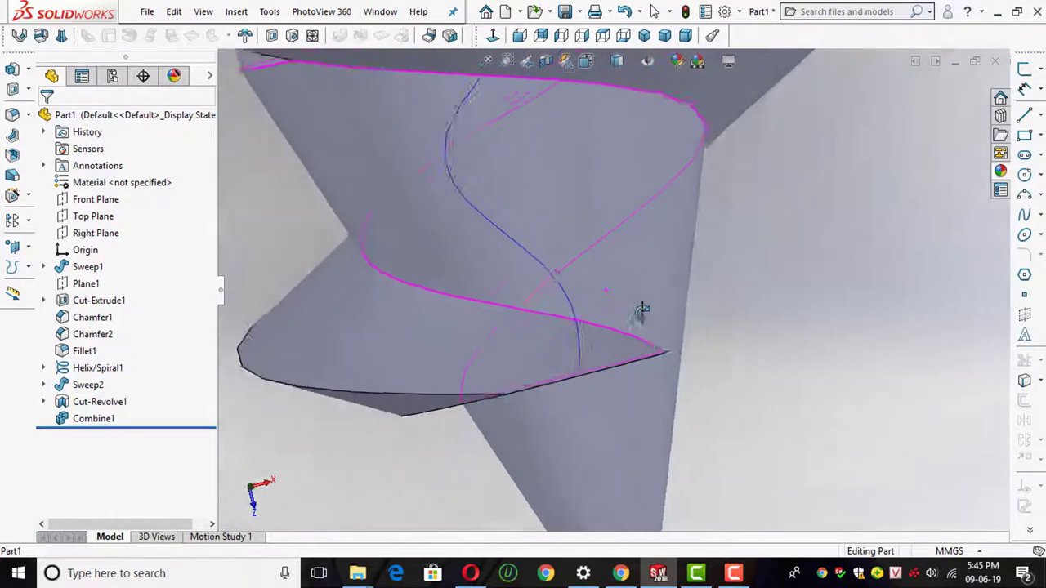
scroll(640, 311, up, 2)
scroll(671, 325, up, 2)
scroll(597, 270, up, 2)
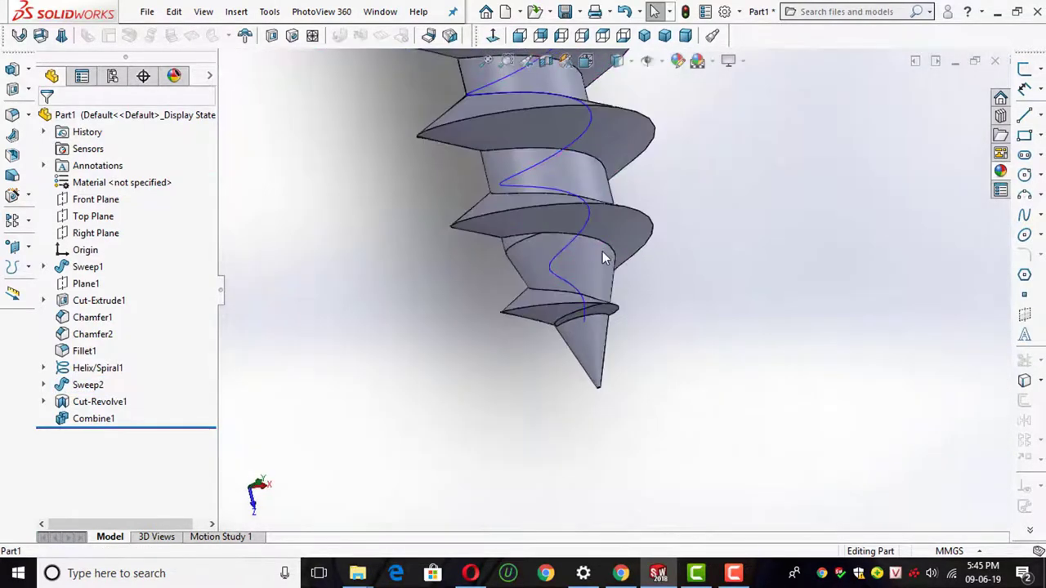
scroll(601, 306, up, 2)
scroll(629, 225, up, 2)
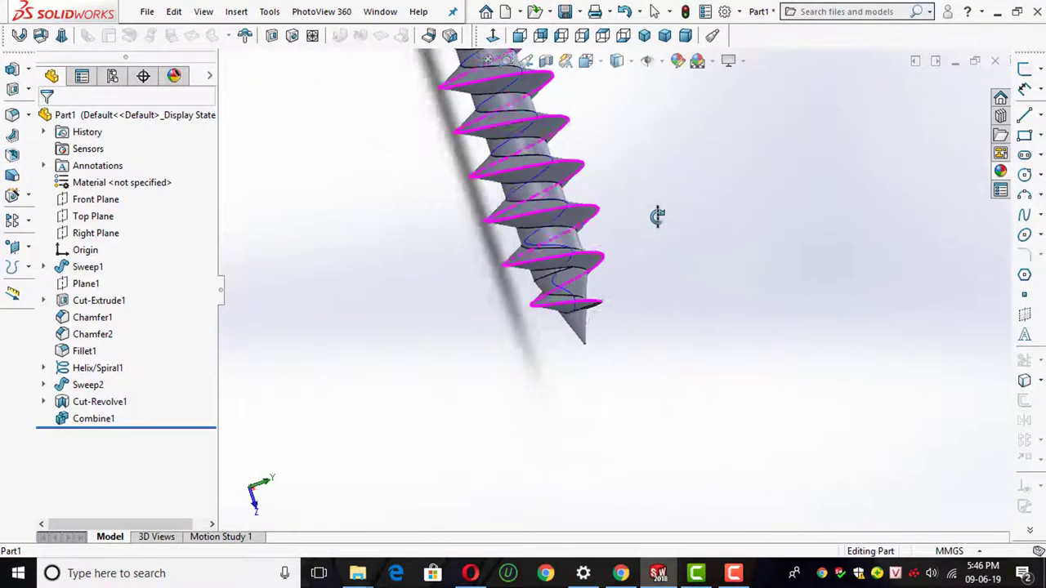
scroll(621, 278, up, 2)
scroll(580, 270, up, 2)
scroll(573, 204, down, 1)
scroll(575, 184, down, 2)
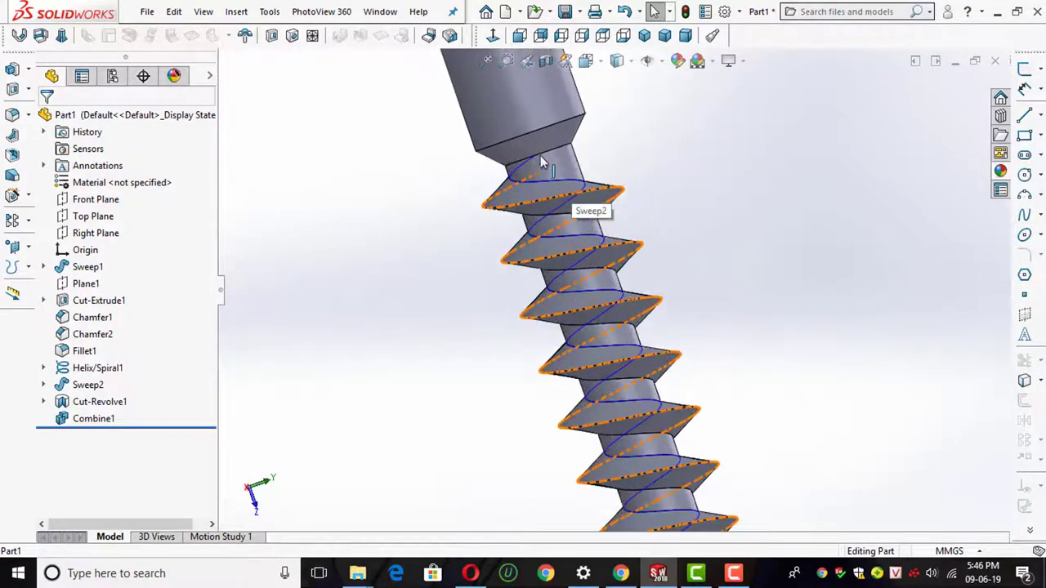
scroll(531, 196, down, 2)
scroll(531, 184, down, 2)
scroll(621, 173, down, 2)
scroll(658, 192, down, 2)
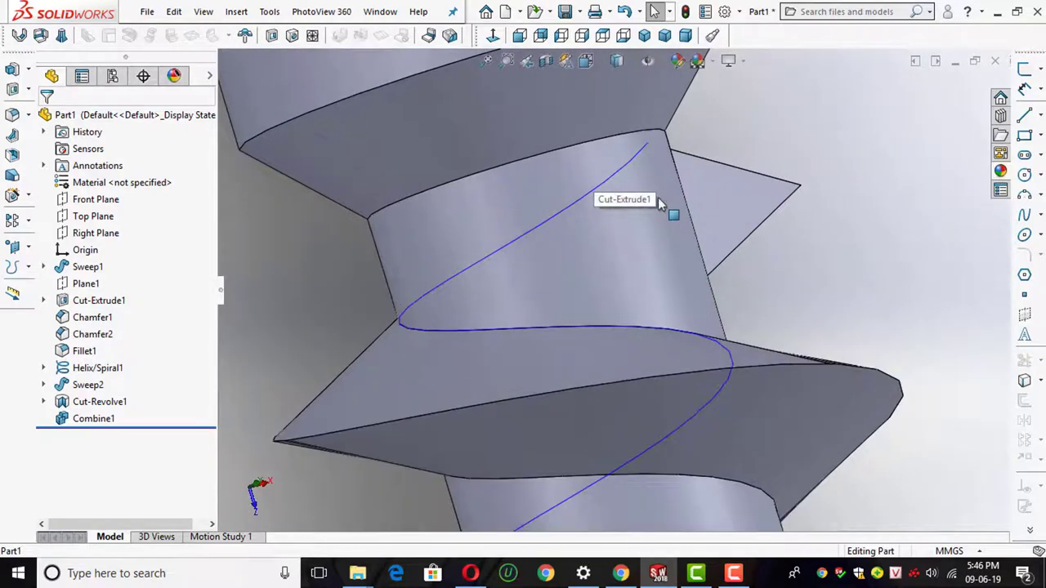
scroll(640, 233, down, 1)
scroll(625, 278, up, 2)
scroll(670, 258, down, 2)
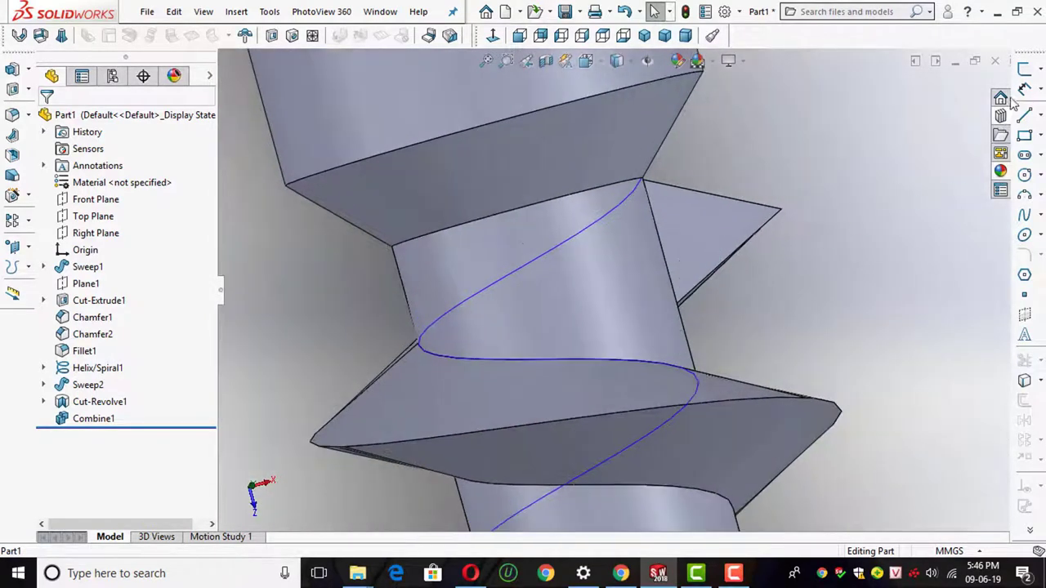
Sketch on the thread's triangular end face, converting its outline into Sketch14
click(1026, 70)
click(722, 223)
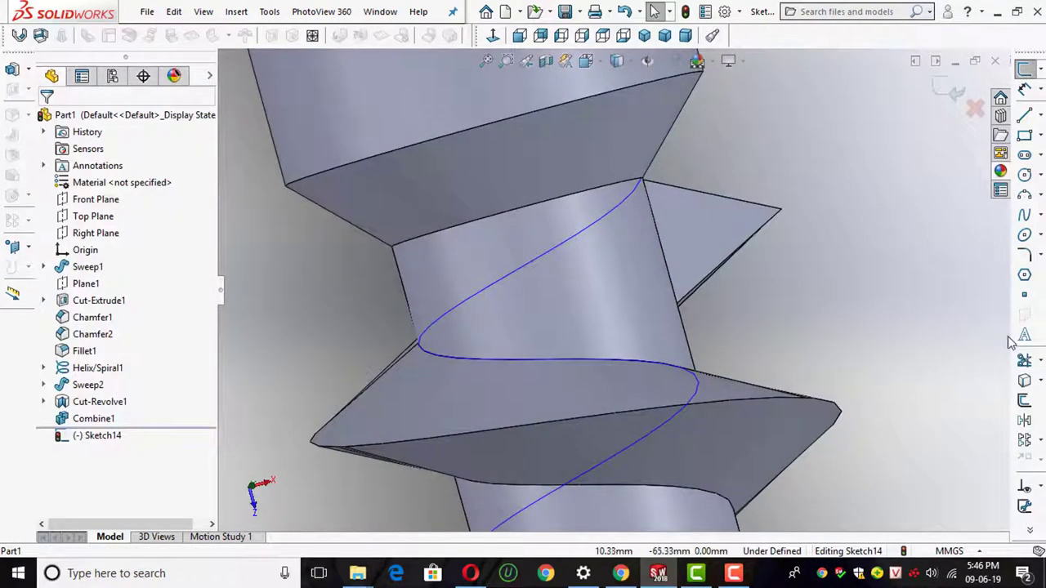
click(1024, 381)
click(705, 239)
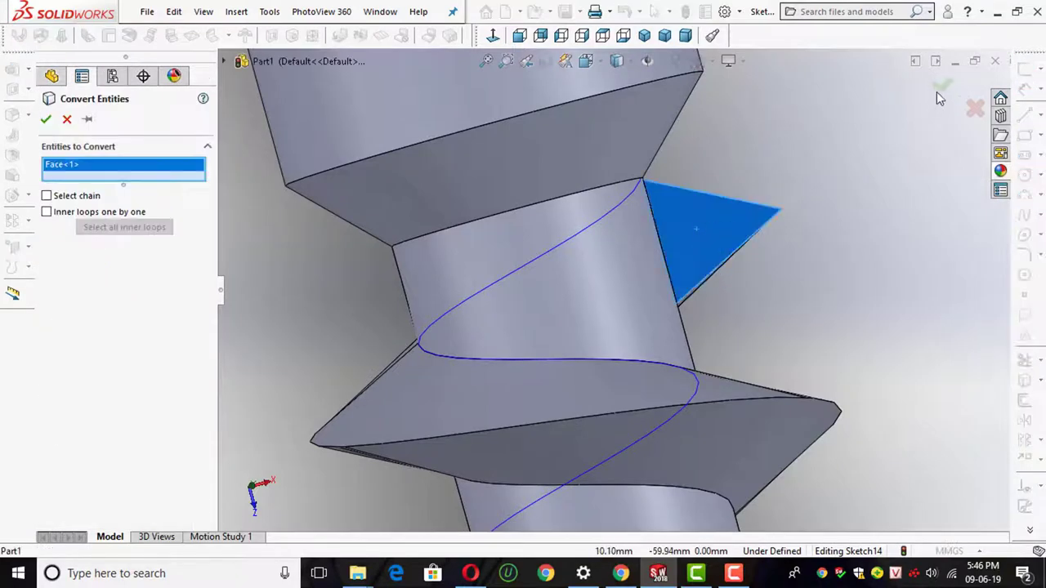
click(940, 92)
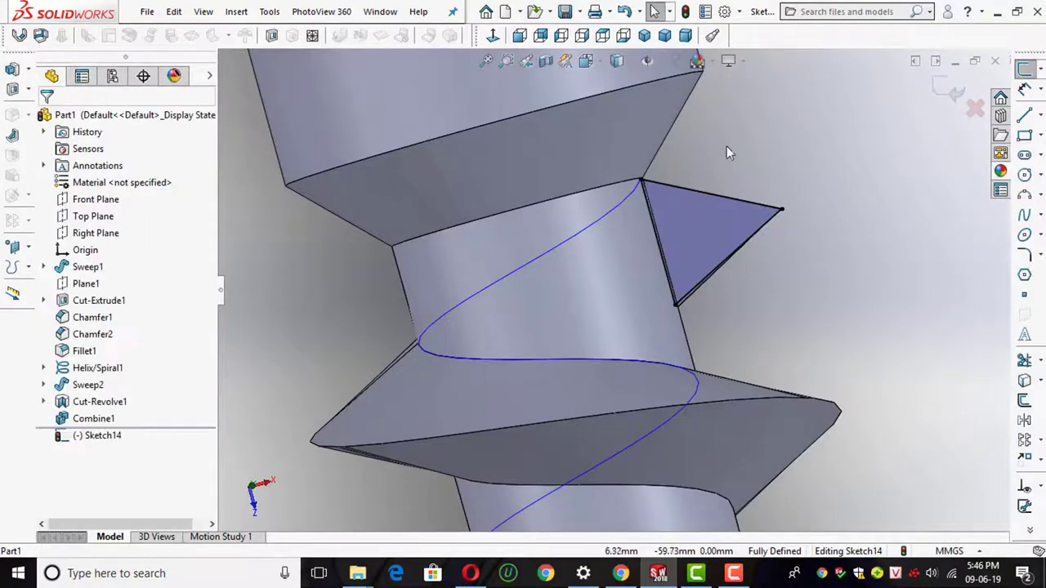
click(954, 94)
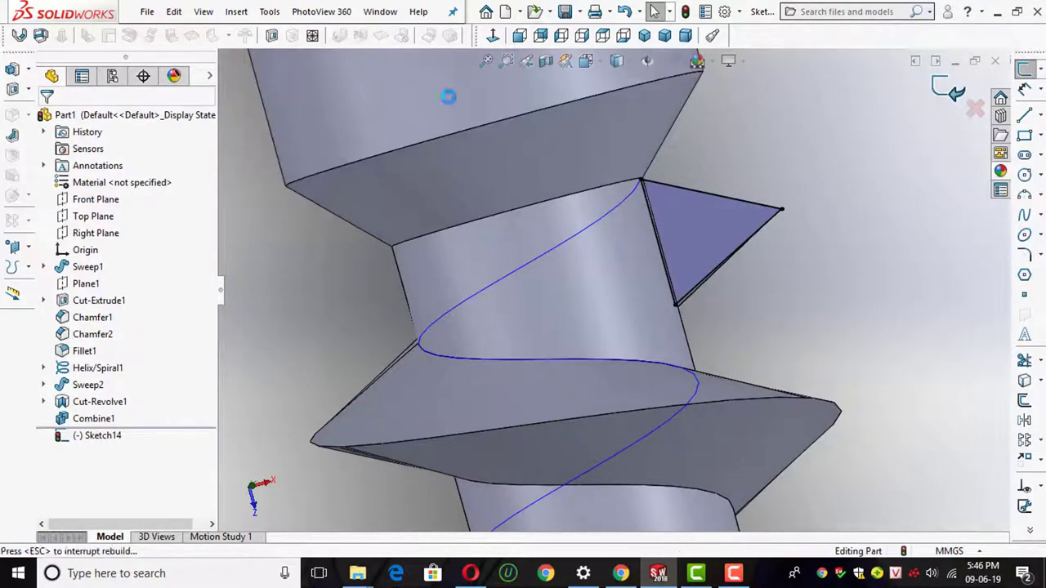
Revolve Sketch14's triangle 180° about its inner edge Line11 to cap the thread start
click(29, 72)
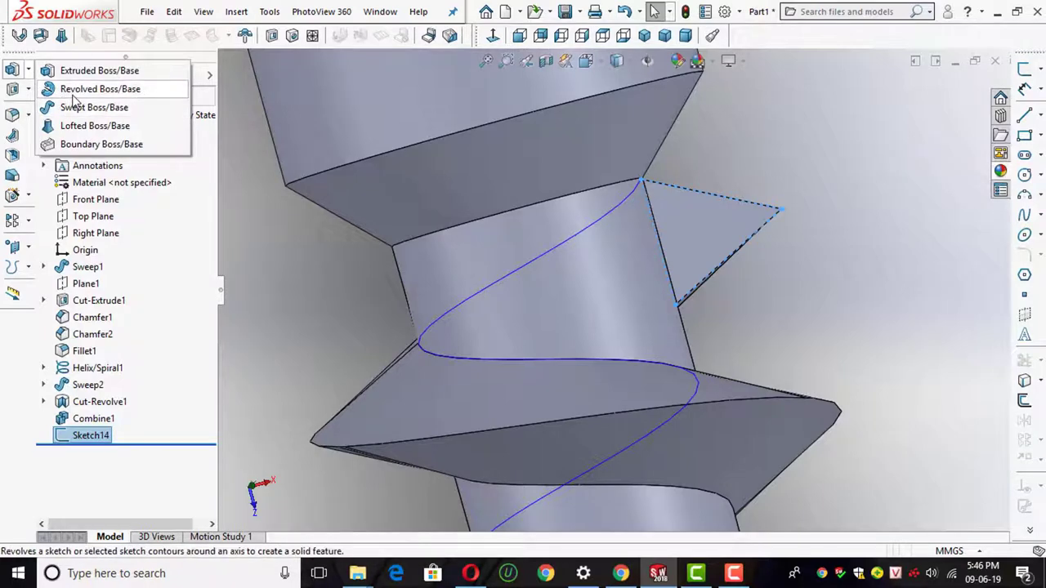
click(81, 89)
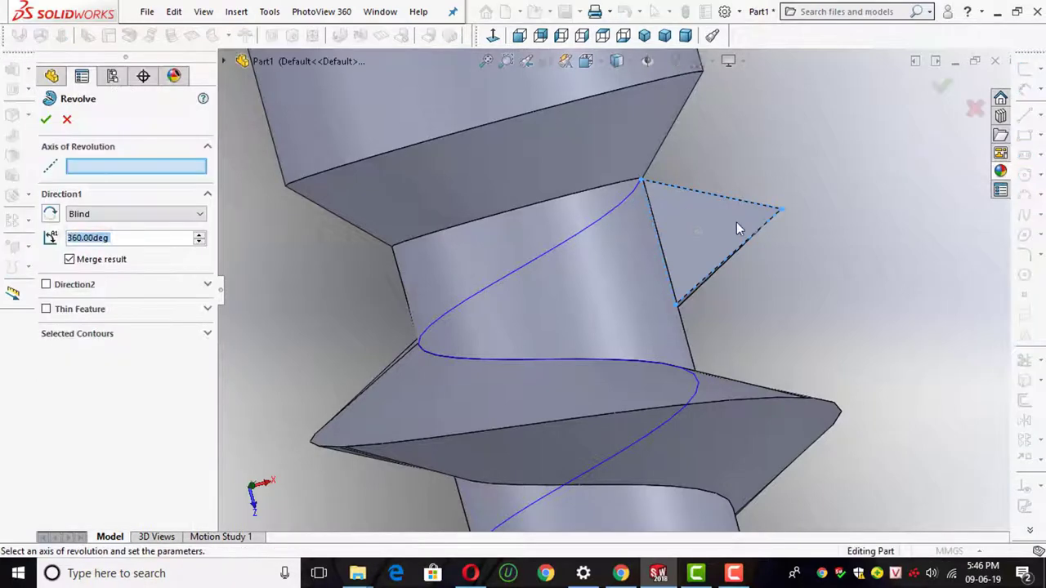
click(659, 235)
mouse_move(592, 240)
middle_down()
mouse_move(561, 301)
mouse_move(323, 296)
middle_up()
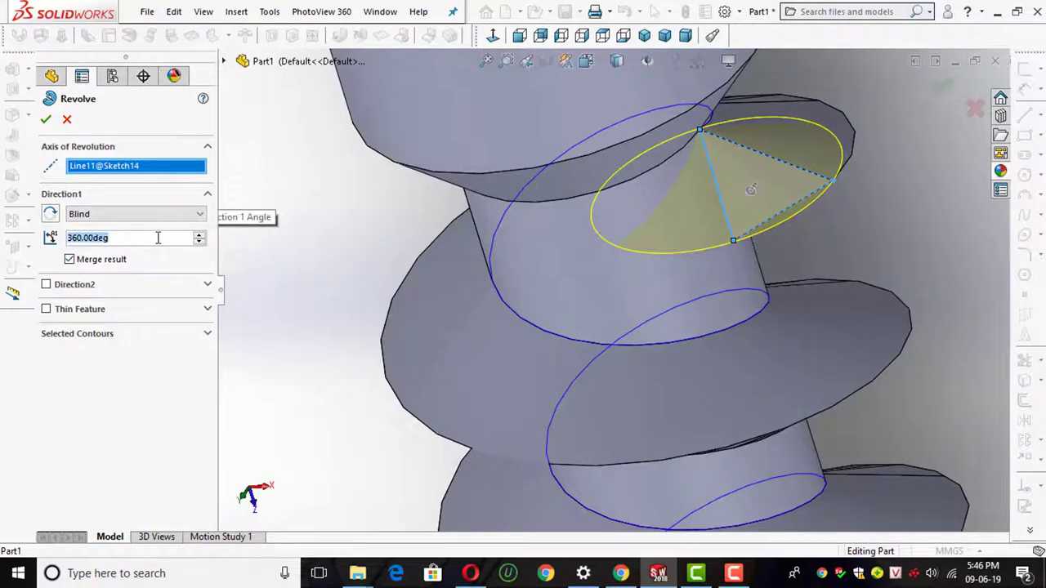
text(180)
key(Return)
middle_drag(804, 243, 904, 100)
click(942, 90)
Hide the Helix/Spiral1 curves
scroll(680, 235, up, 3)
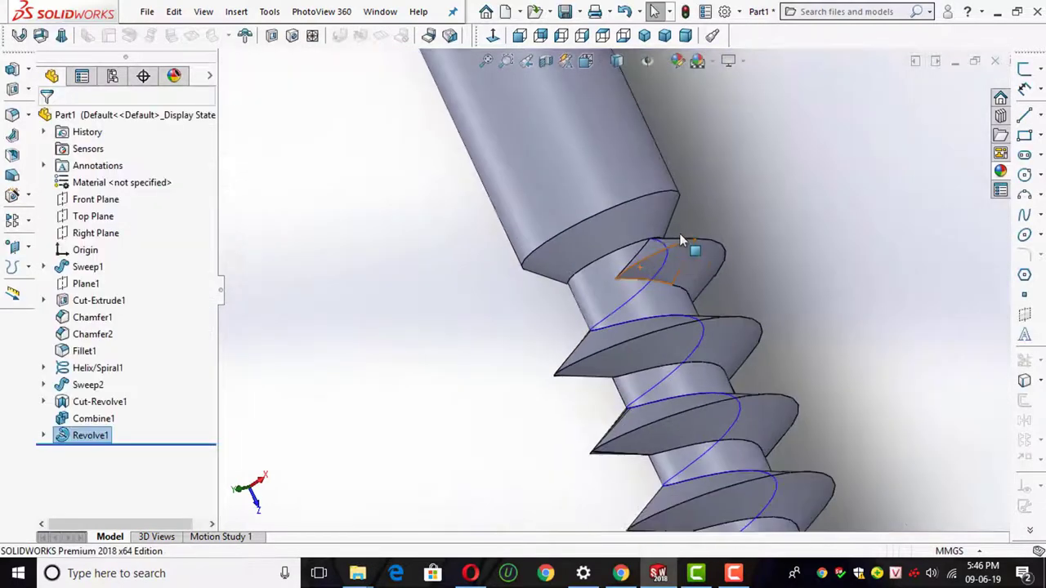
scroll(668, 286, up, 2)
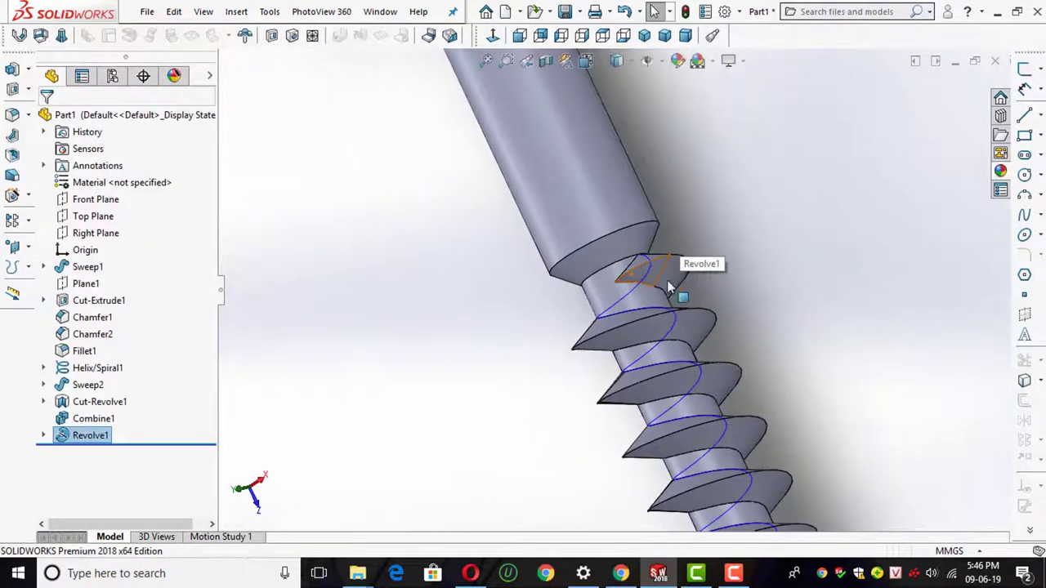
click(82, 368)
click(96, 349)
Orbit the finished eye-bolt to inspect the threaded tip and where the thread meets the shank
scroll(733, 327, up, 2)
scroll(789, 327, up, 2)
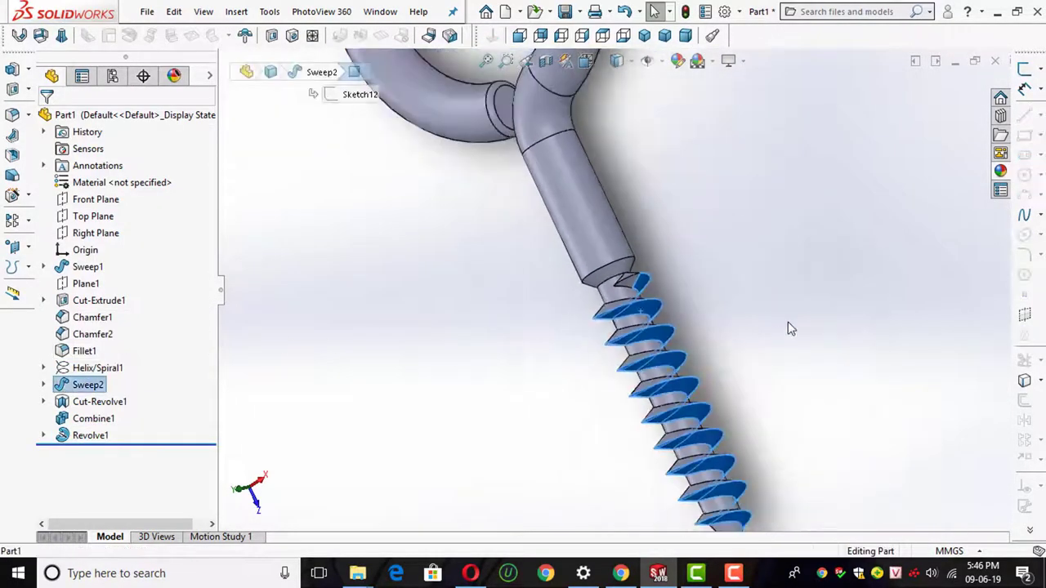
scroll(703, 327, up, 2)
mouse_move(703, 327)
middle_down()
mouse_move(775, 228)
mouse_move(759, 280)
mouse_move(646, 206)
mouse_move(594, 364)
mouse_move(638, 357)
mouse_move(613, 339)
mouse_move(600, 345)
middle_up()
scroll(594, 364, down, 4)
scroll(595, 364, down, 3)
scroll(653, 339, up, 5)
scroll(769, 417, down, 5)
scroll(769, 417, up, 5)
mouse_move(769, 417)
middle_down()
mouse_move(855, 351)
mouse_move(833, 465)
middle_up()
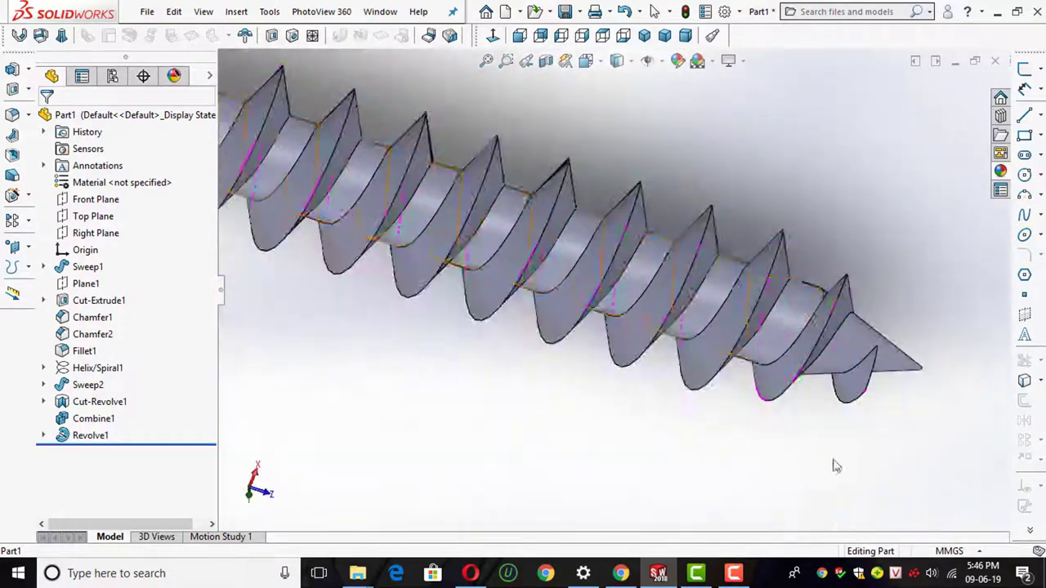
scroll(757, 346, down, 2)
scroll(750, 321, up, 3)
mouse_move(750, 321)
middle_down()
mouse_move(736, 253)
mouse_move(717, 398)
middle_up()
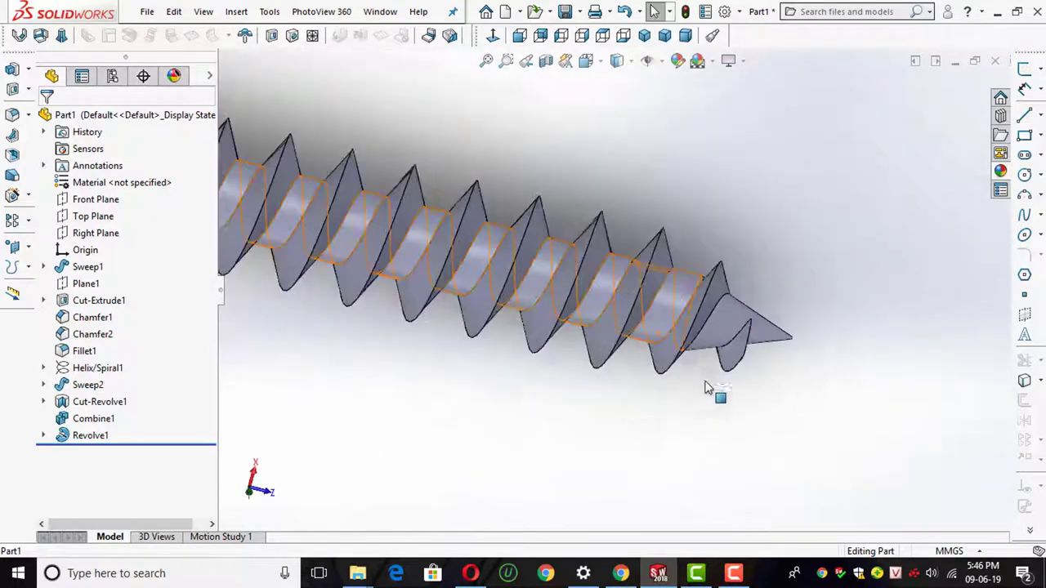
scroll(623, 373, up, 3)
scroll(632, 329, down, 2)
scroll(423, 303, down, 3)
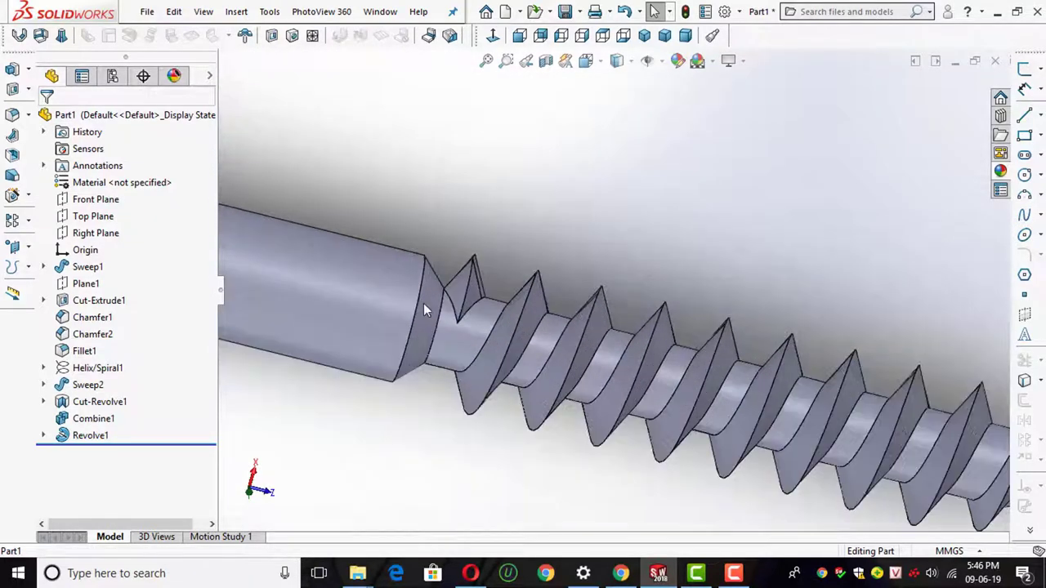
mouse_move(424, 303)
middle_down()
mouse_move(416, 236)
mouse_move(393, 187)
mouse_move(332, 213)
mouse_move(393, 286)
mouse_move(413, 289)
middle_up()
scroll(417, 236, up, 5)
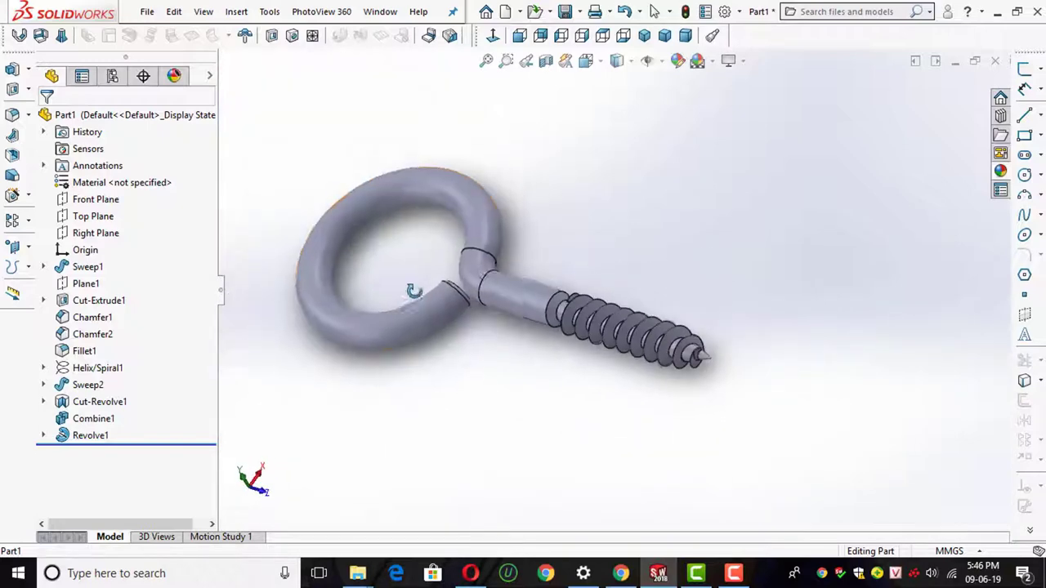
scroll(412, 289, down, 2)
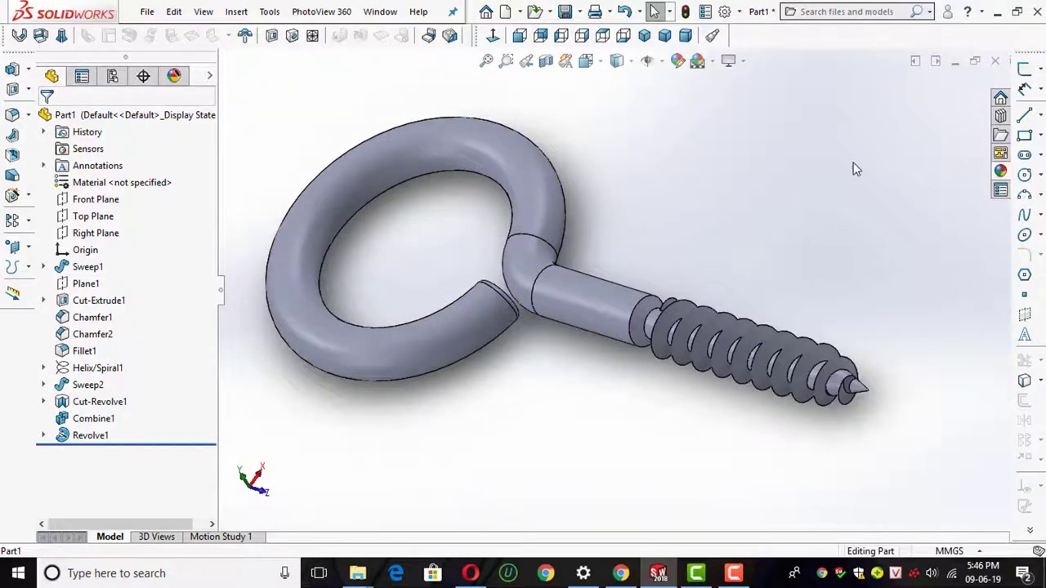